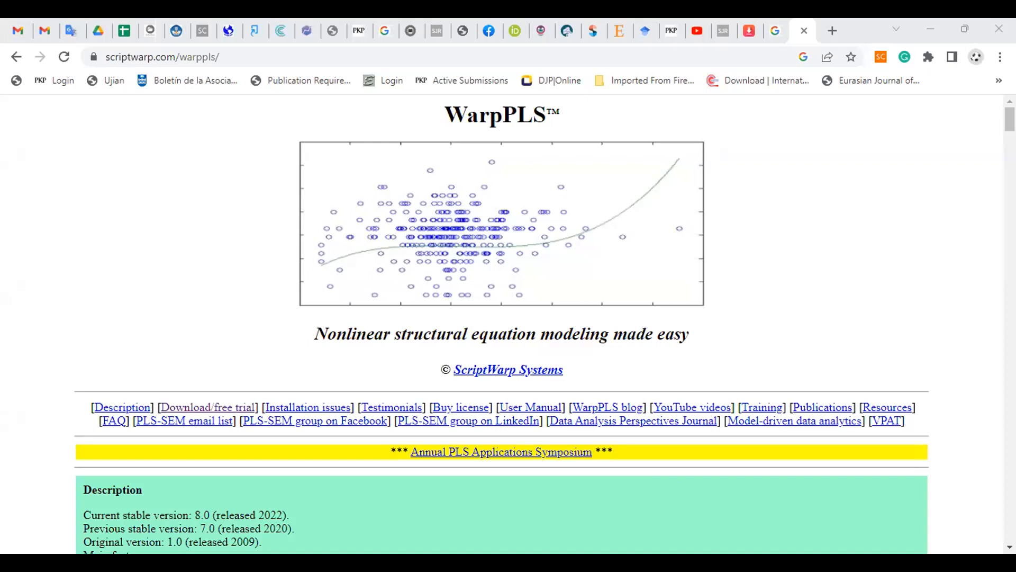
Review the WarpPLS home page title and the tagline "Nonlinear structural equation modeling made easy"
left_click(162, 250)
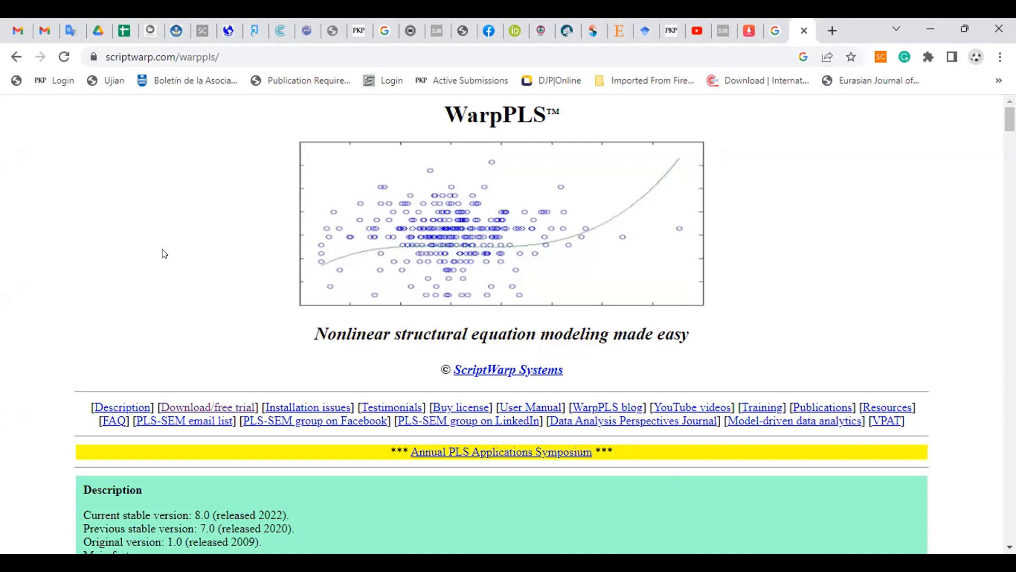
left_click_drag(314, 334, 605, 326)
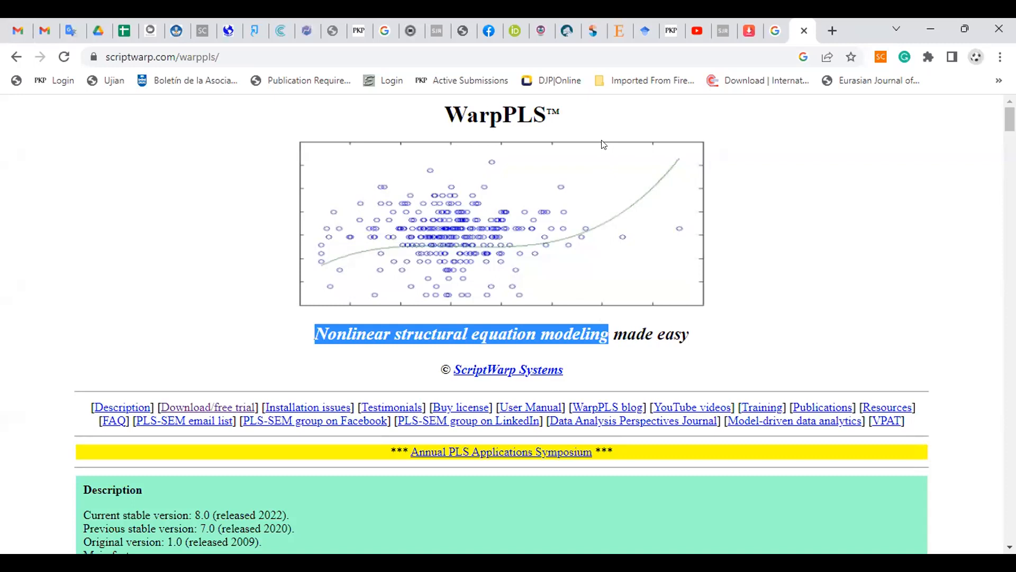
key("alt+Tab")
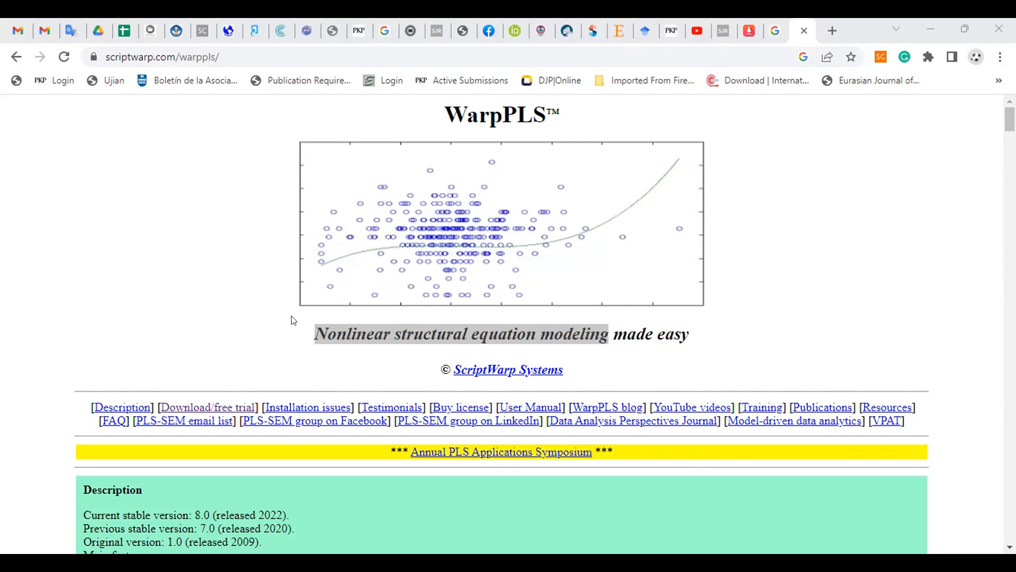
left_click_drag(445, 112, 551, 122)
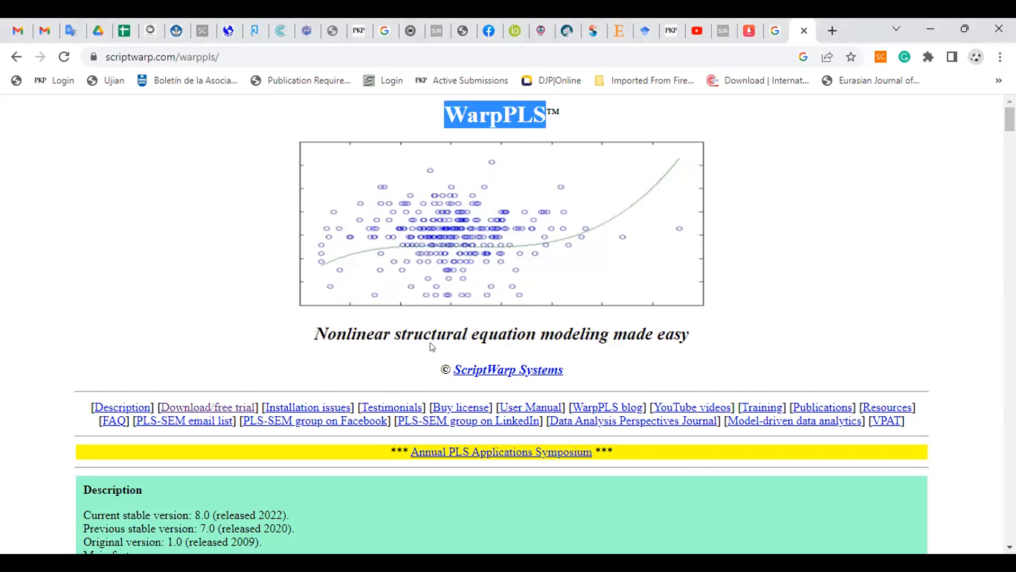
left_click(340, 325)
left_click_drag(347, 333, 499, 335)
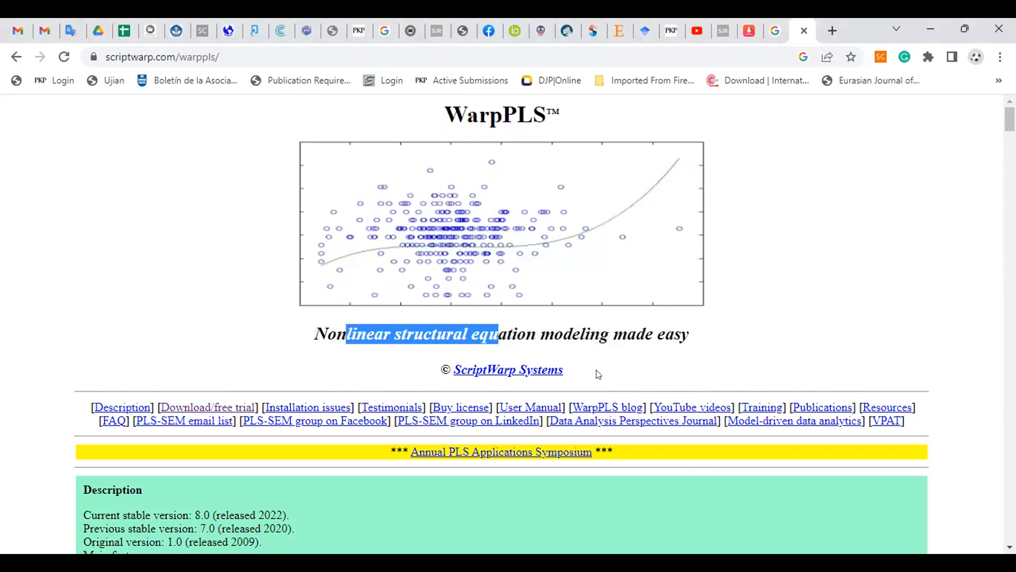
Examine the current, previous and original version entries and the main features in the page's Description section
scroll(598, 374, "down", 3)
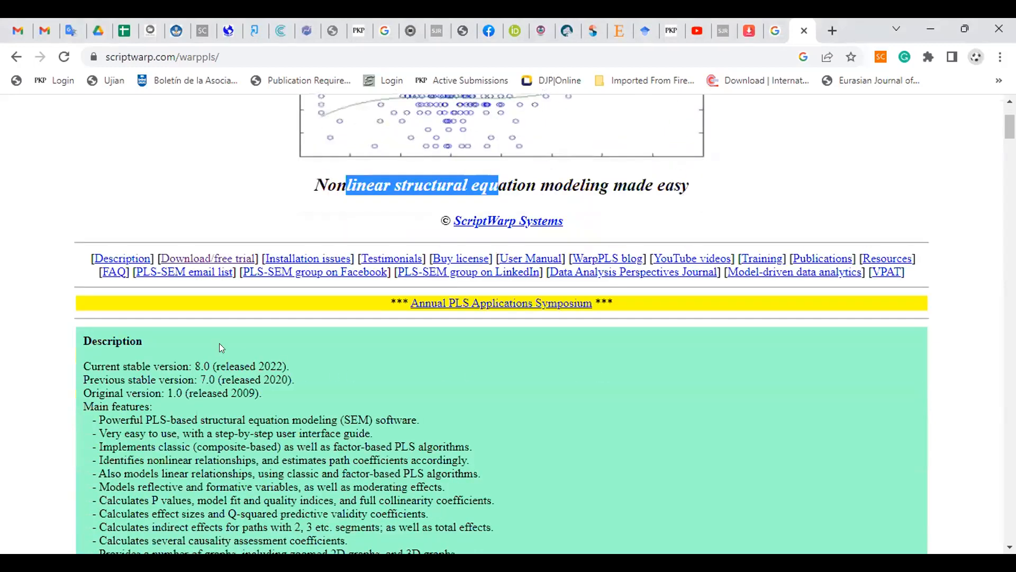
scroll(211, 356, "down", 3)
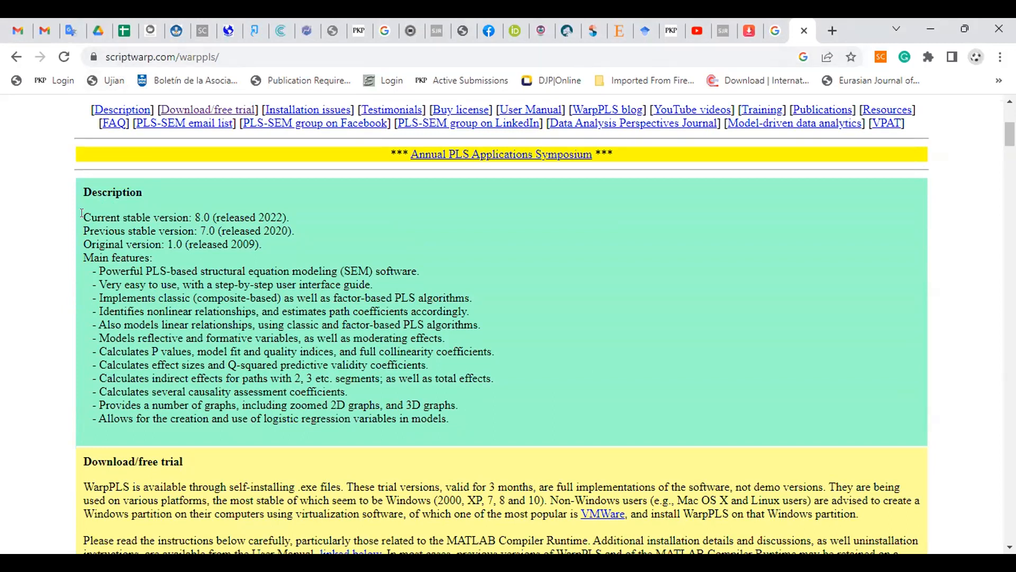
left_click_drag(82, 214, 208, 261)
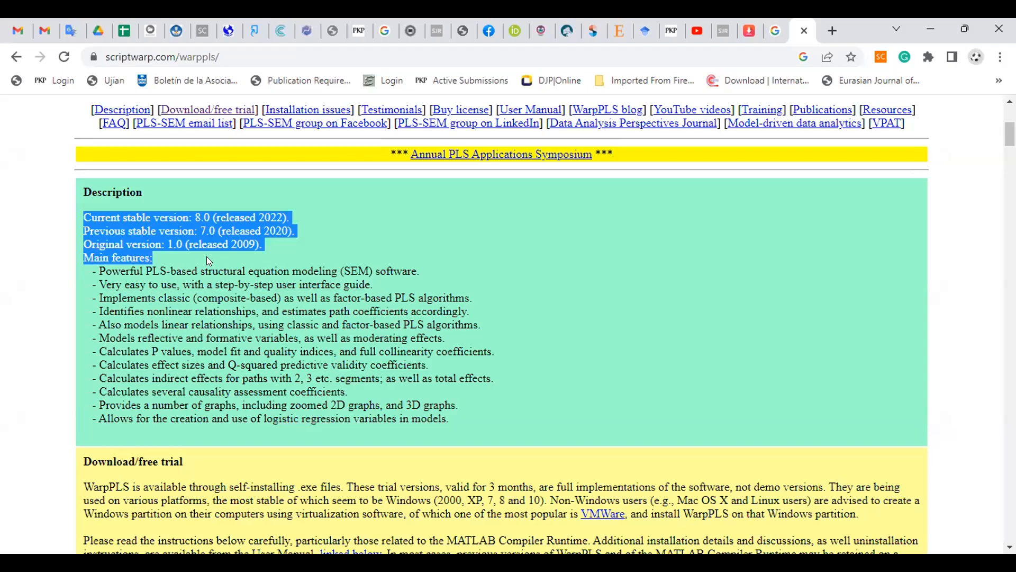
left_click_drag(206, 259, 346, 269)
left_click(274, 236)
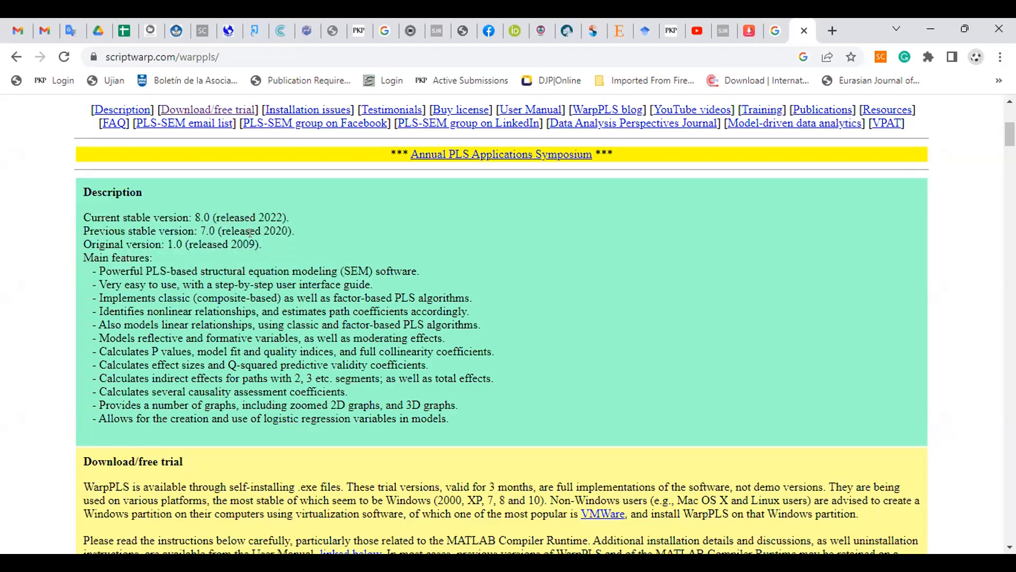
left_click_drag(88, 240, 95, 241)
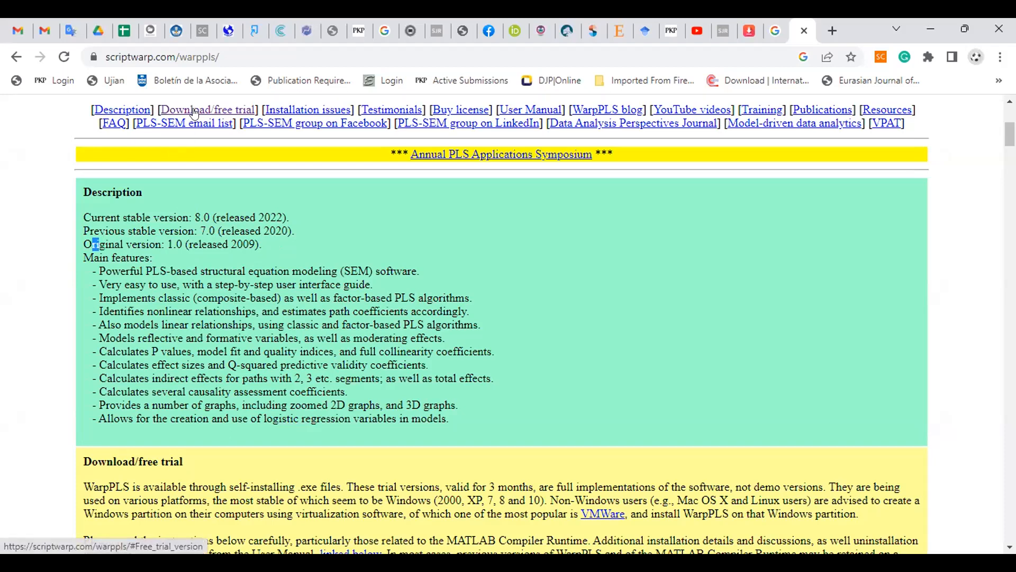
left_click(88, 208)
left_click_drag(89, 207, 302, 215)
left_click(267, 227)
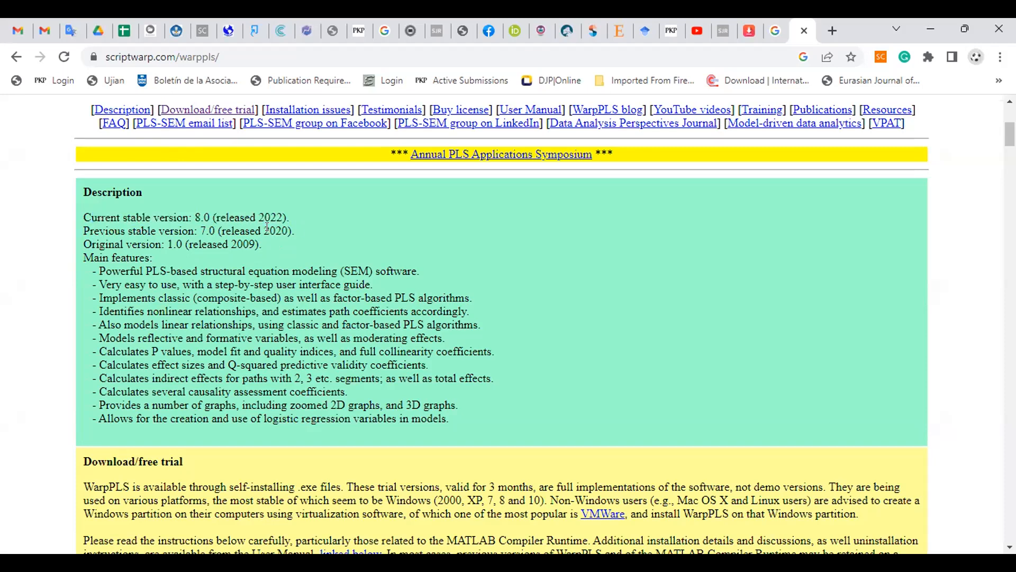
Skim the page's download, MATLAB Compiler Runtime and terms of use sections, and return to the page heading
scroll(255, 255, "up", 1)
scroll(255, 255, "down", 3)
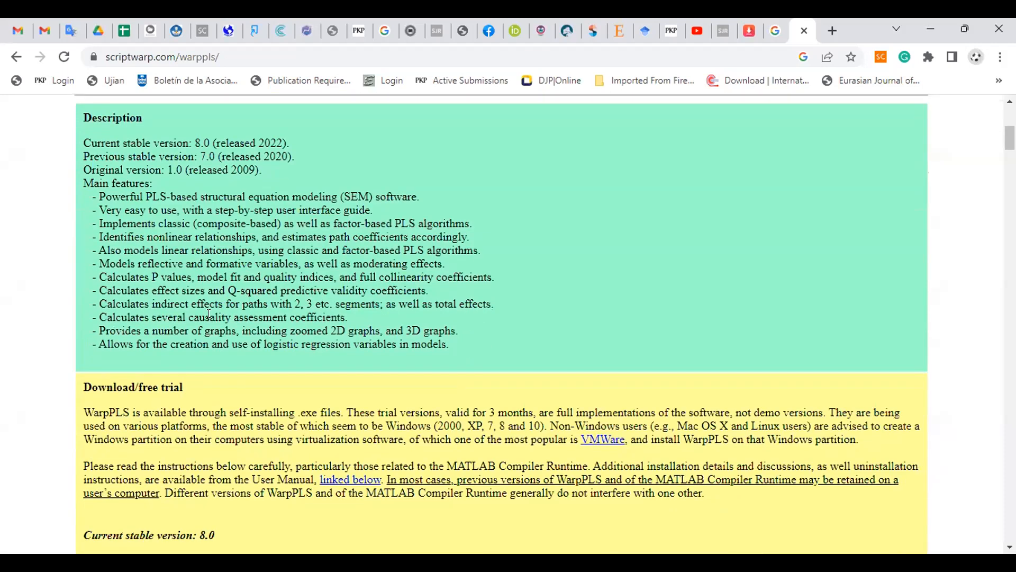
scroll(55, 394, "down", 2)
scroll(113, 323, "down", 7)
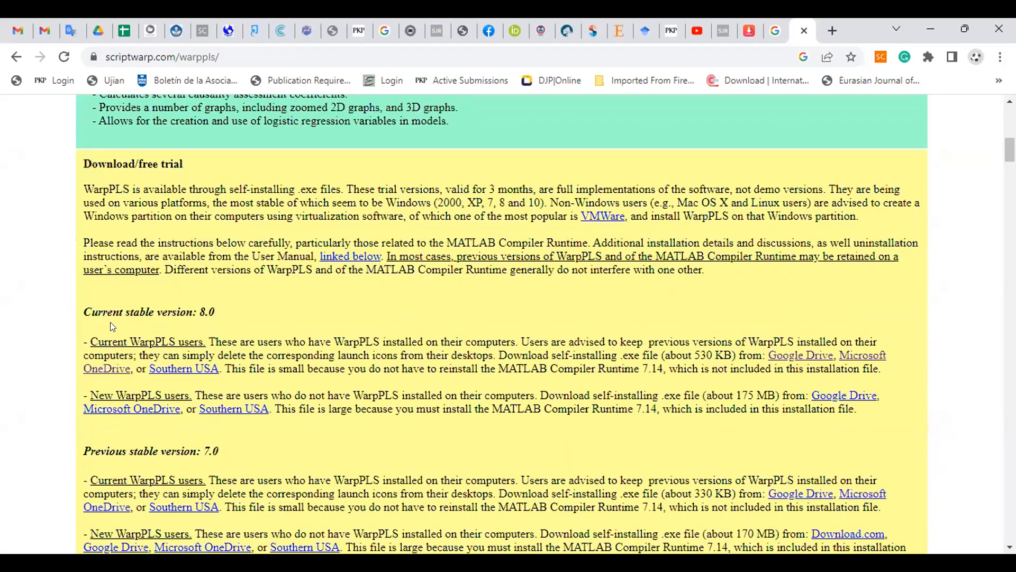
scroll(114, 322, "down", 2)
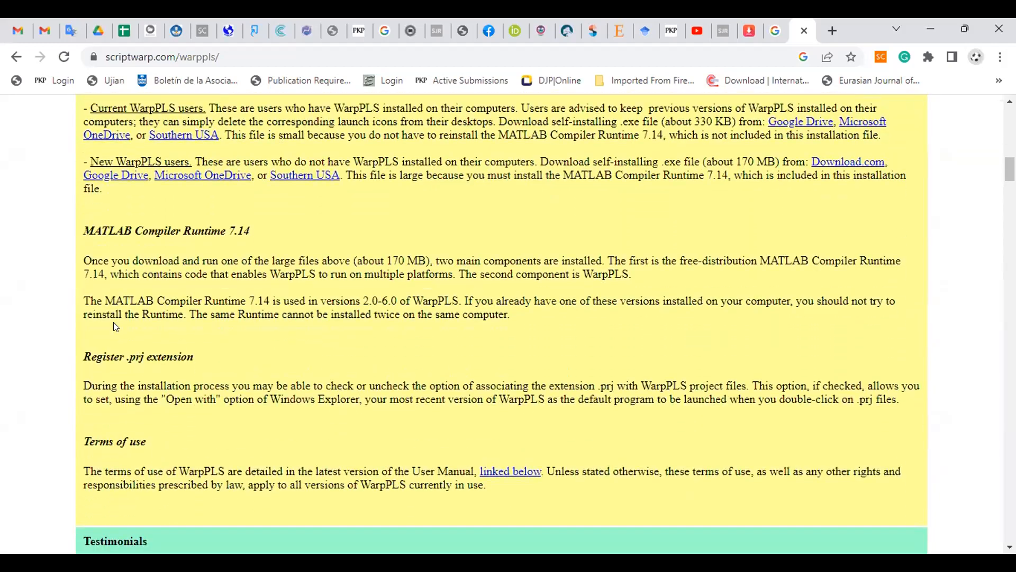
scroll(113, 321, "down", 6)
scroll(114, 322, "up", 10)
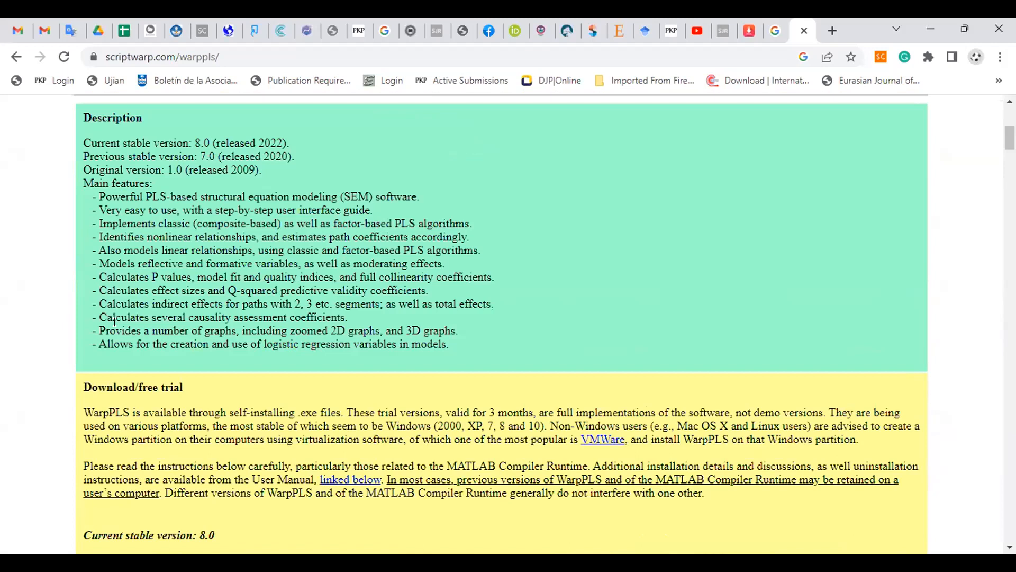
scroll(114, 322, "up", 7)
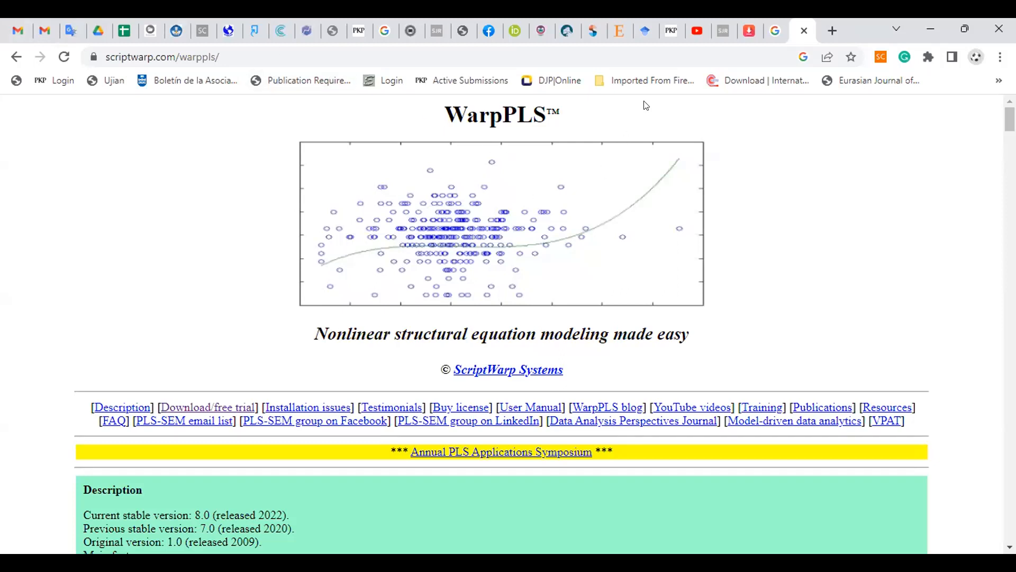
Review the WarpPLS title and examine the version 8.0 installer options in the Download/free trial section
left_click_drag(445, 110, 546, 112)
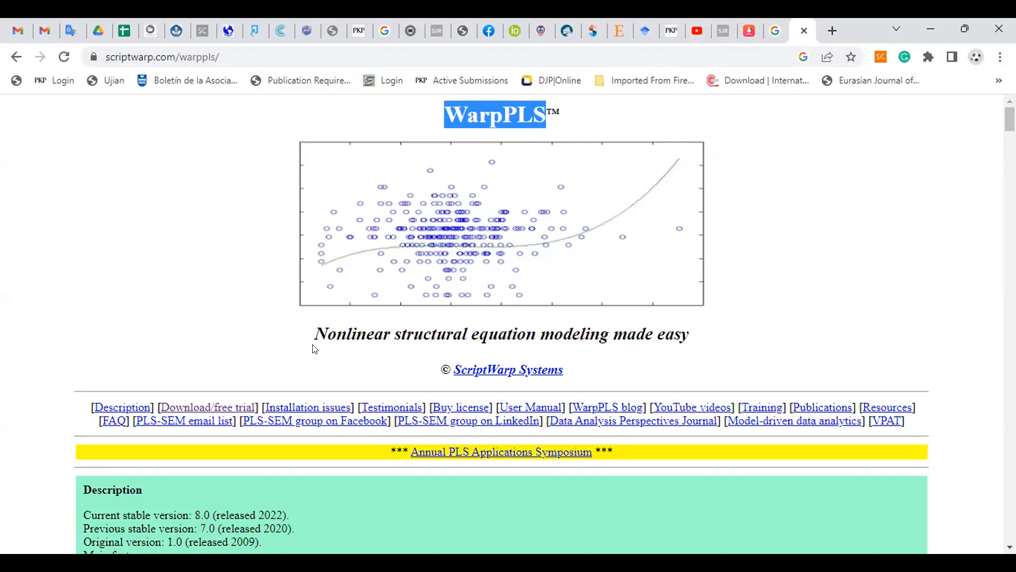
scroll(312, 349, "down", 8)
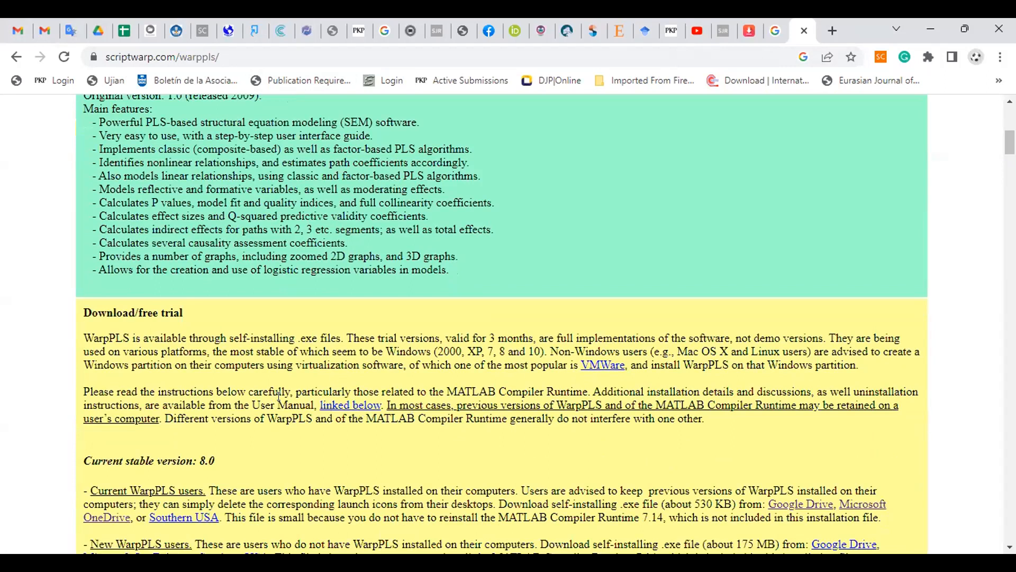
scroll(279, 396, "up", 1)
scroll(520, 239, "down", 4)
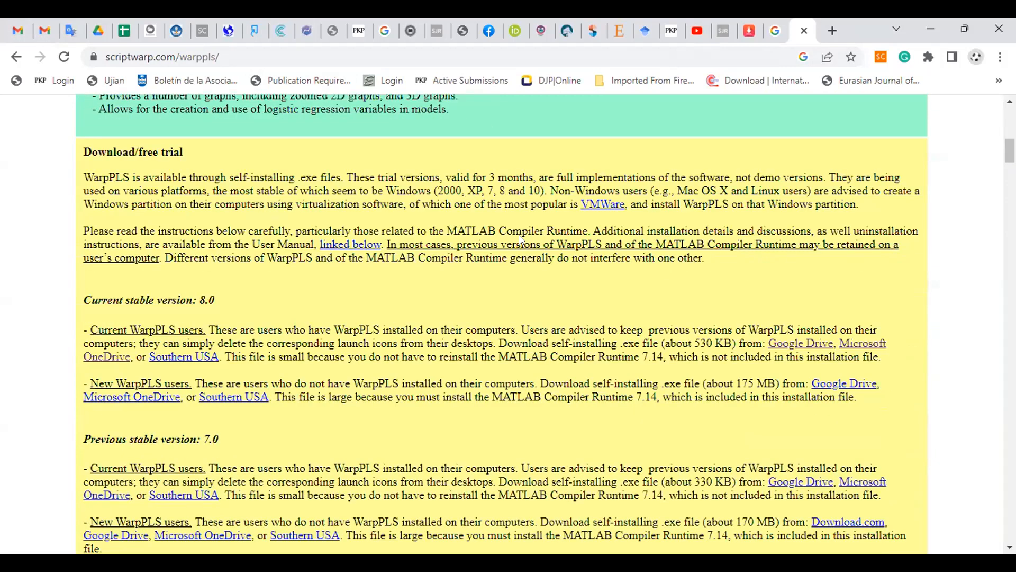
scroll(520, 239, "down", 1)
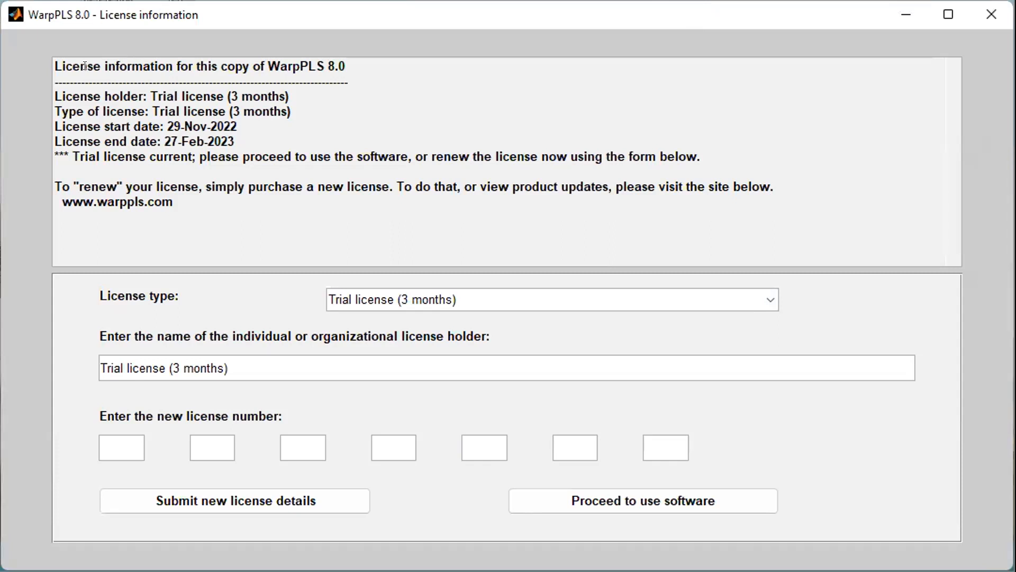
In WarpPLS 8.0, examine the license holder, license type and start and end dates in the license information
left_click_drag(65, 88, 69, 89)
left_click_drag(196, 95, 288, 96)
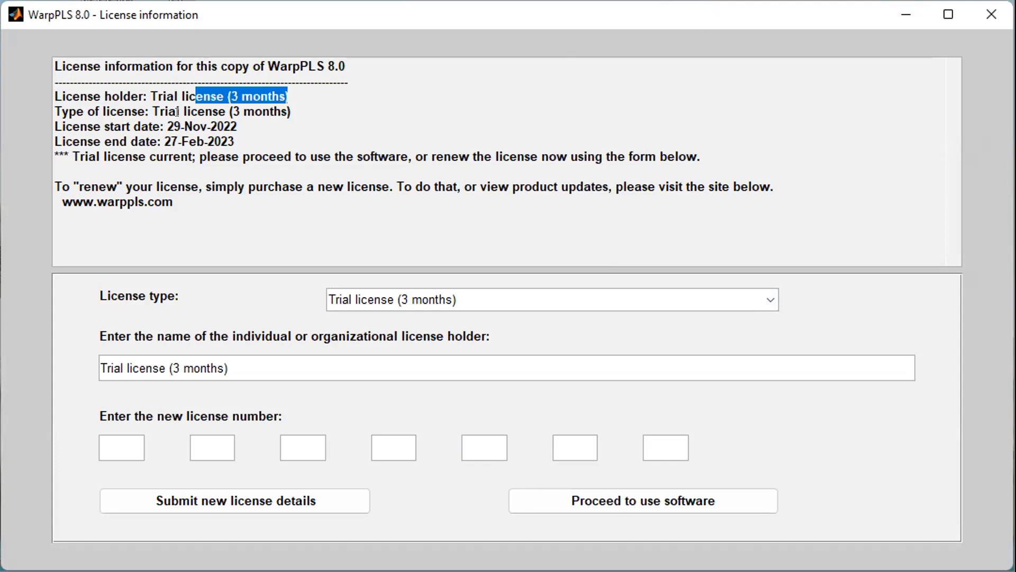
left_click_drag(66, 141, 224, 126)
left_click_drag(111, 140, 239, 132)
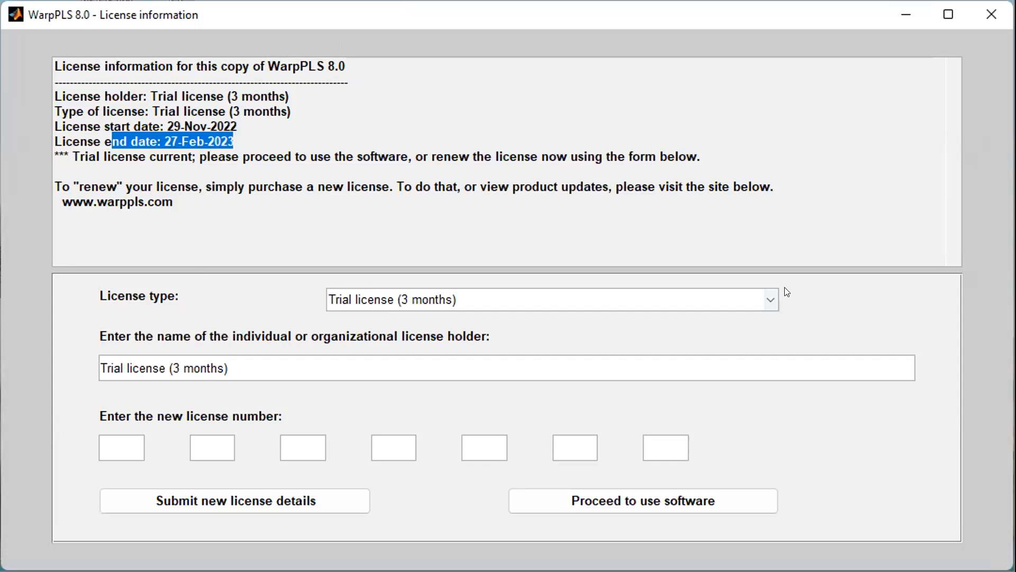
View the available license types without changing the selection, and read the license renewal notice with its website address
left_click(760, 296)
left_click(761, 296)
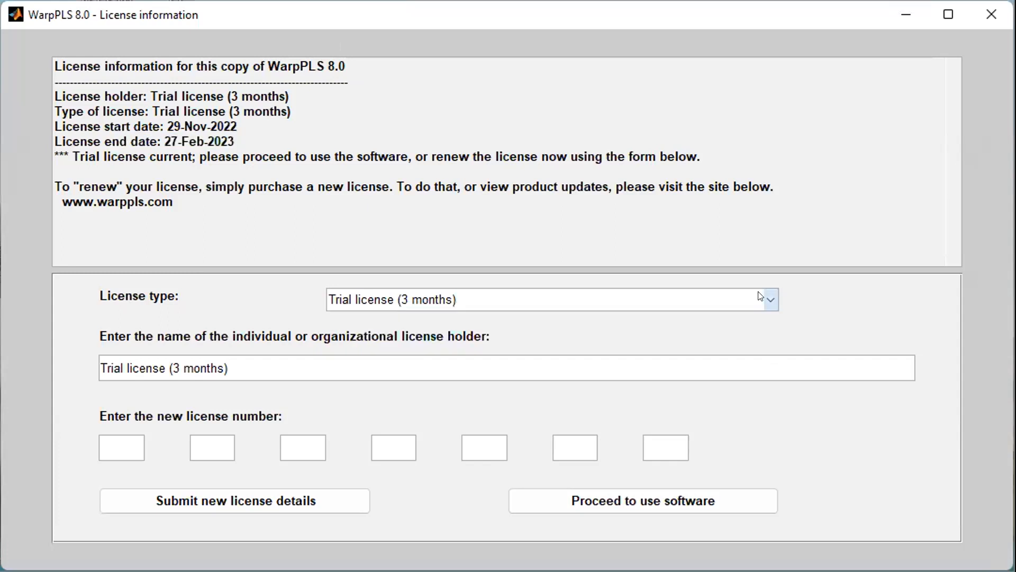
left_click(761, 296)
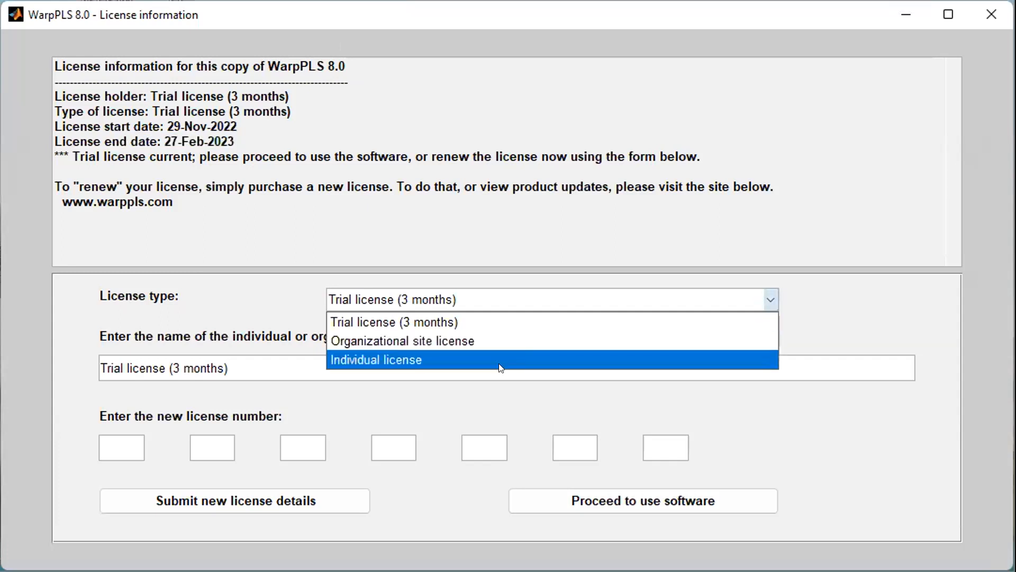
left_click(777, 232)
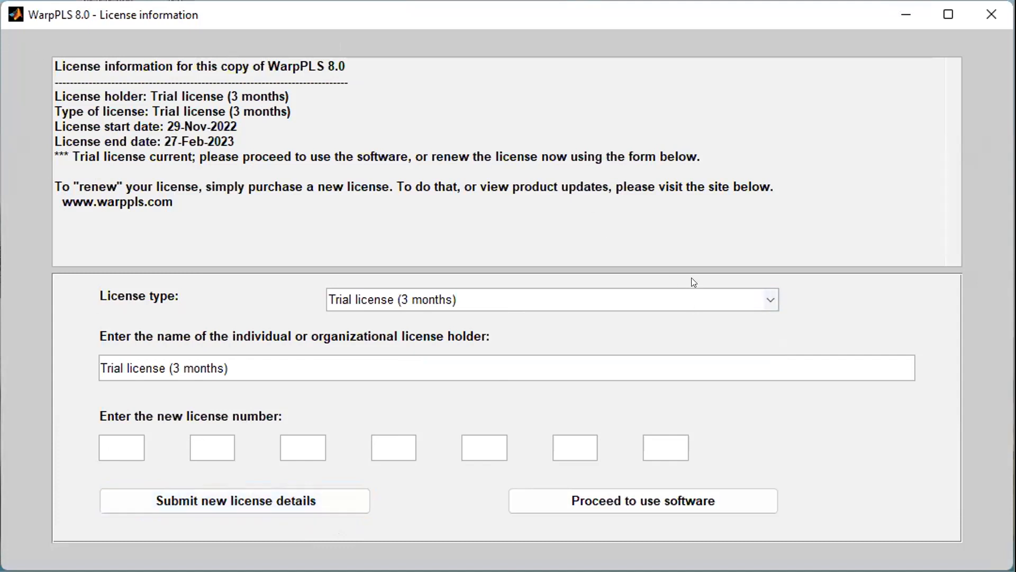
left_click_drag(788, 185, 55, 183)
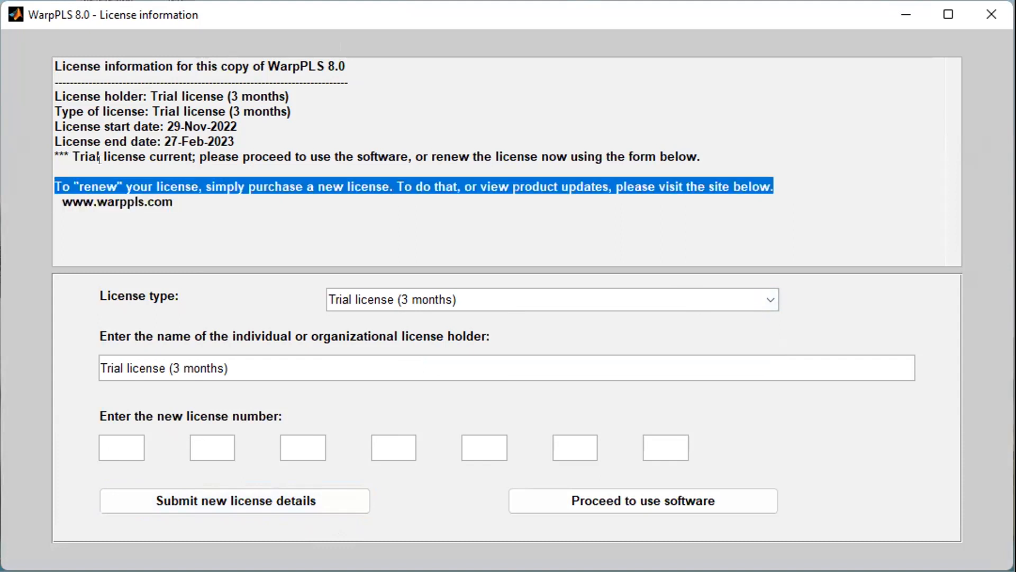
left_click(204, 202)
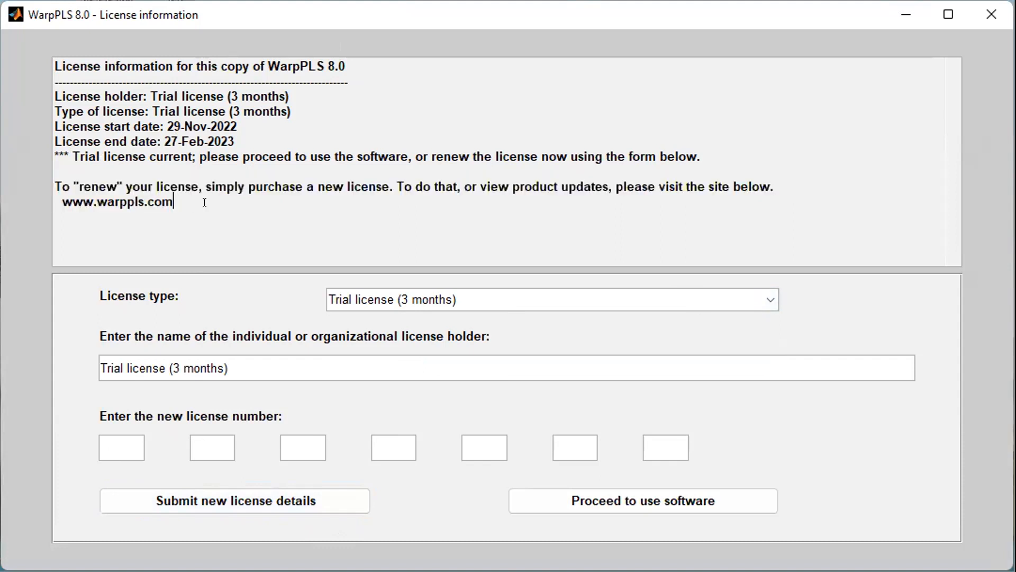
Proceed to use the software under the trial license and start Step 1 of the SEM analysis
left_click(684, 501)
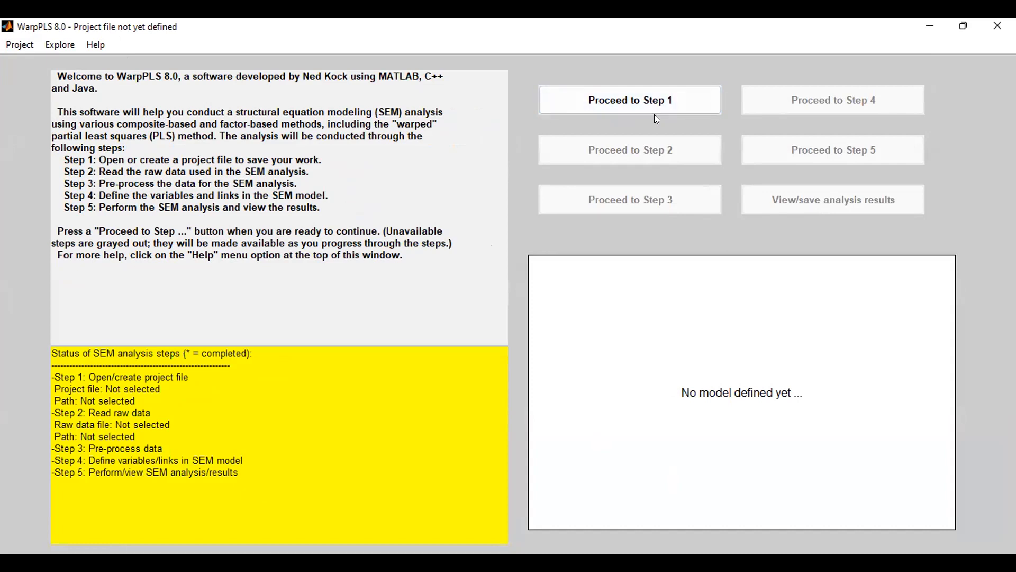
left_click(695, 97)
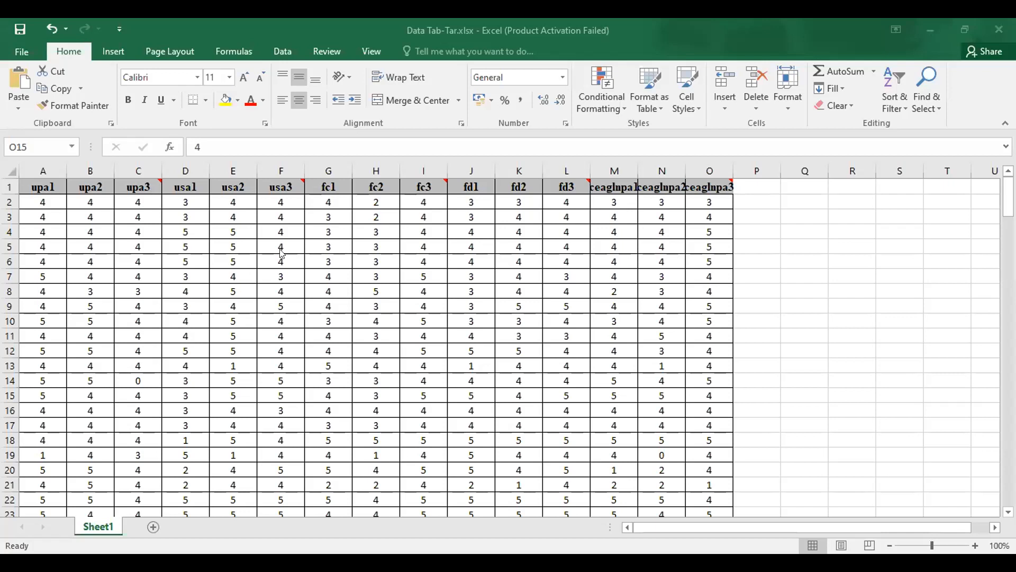
Switch to the Excel workbook Data Tab-Tar.xlsx and look through all data rows on Sheet1, returning to the header row
scroll(162, 284, "down", 2)
scroll(162, 284, "down", 20)
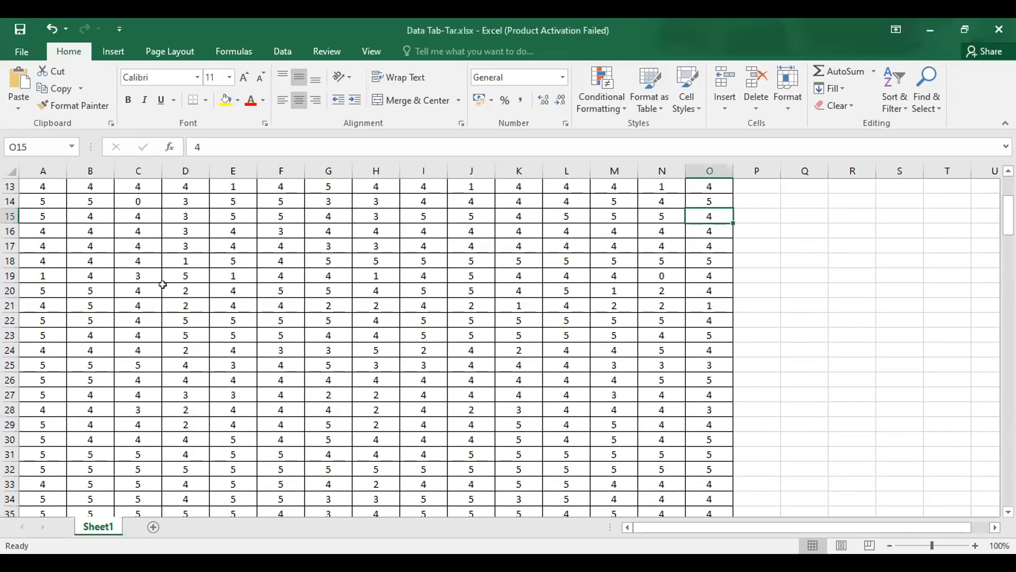
scroll(163, 287, "down", 20)
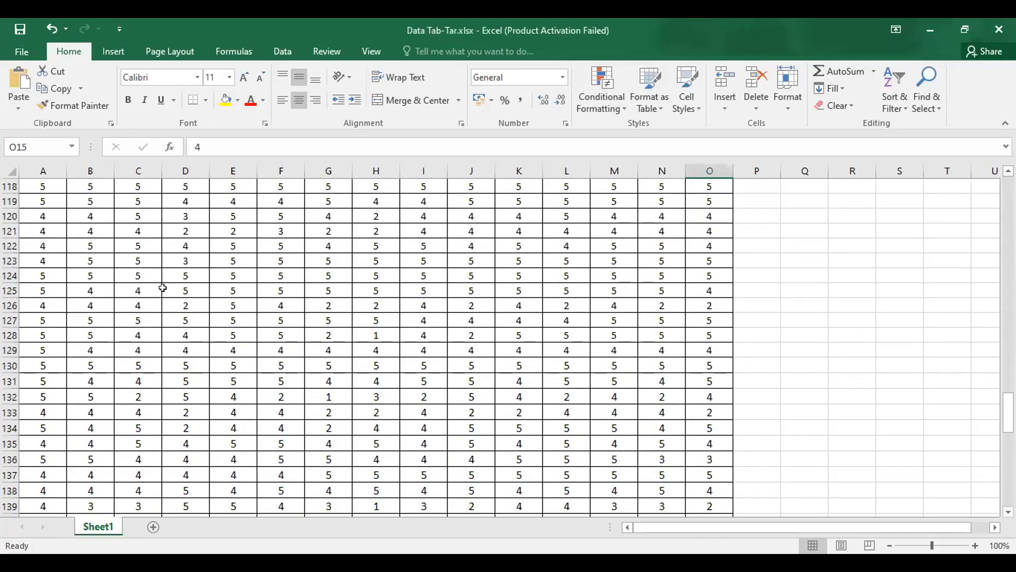
scroll(162, 289, "up", 4)
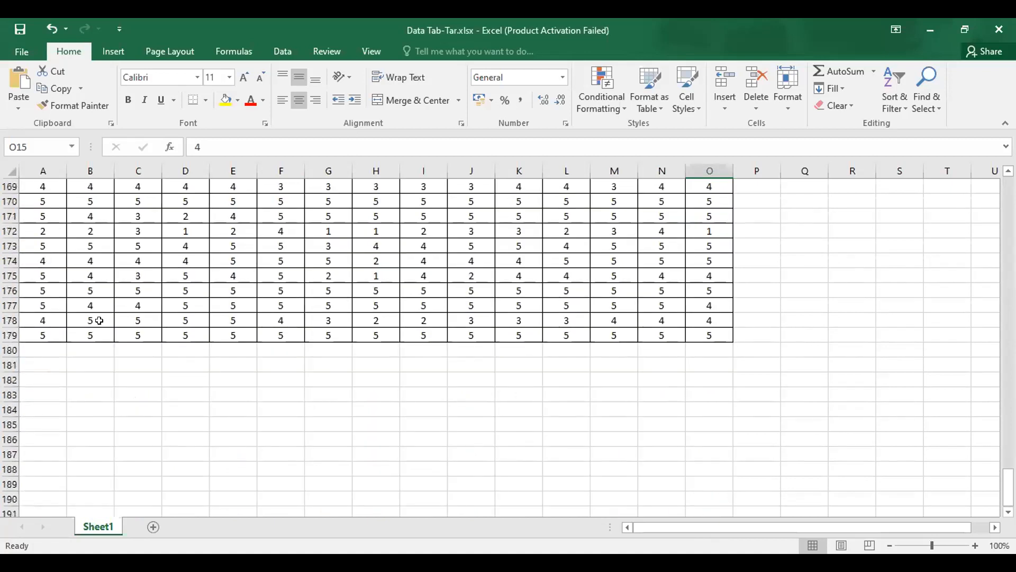
scroll(11, 351, "up", 5)
scroll(11, 351, "up", 20)
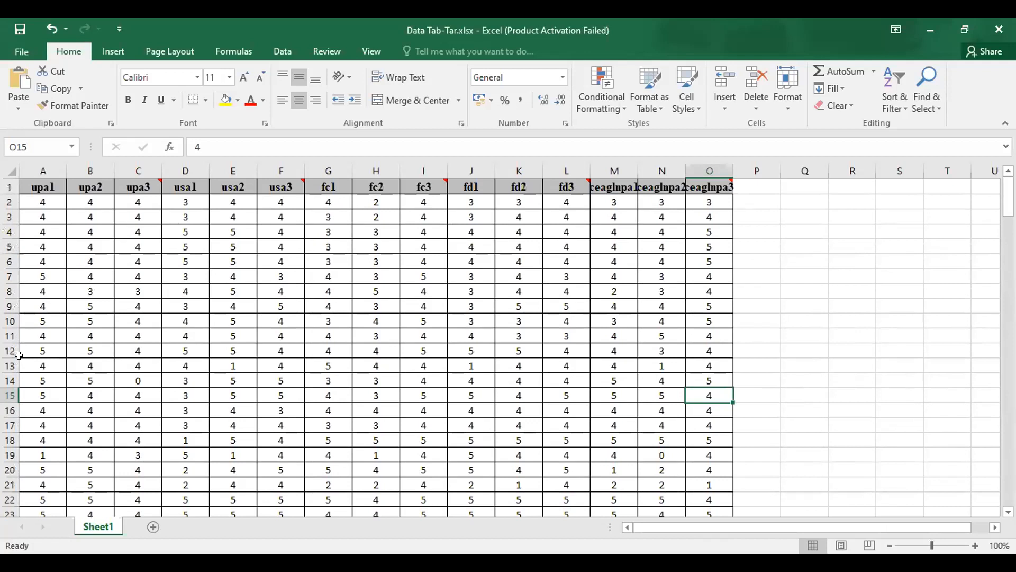
Select the header cells upa1 to upa3 in A1:C1 on Sheet1
left_click(73, 245)
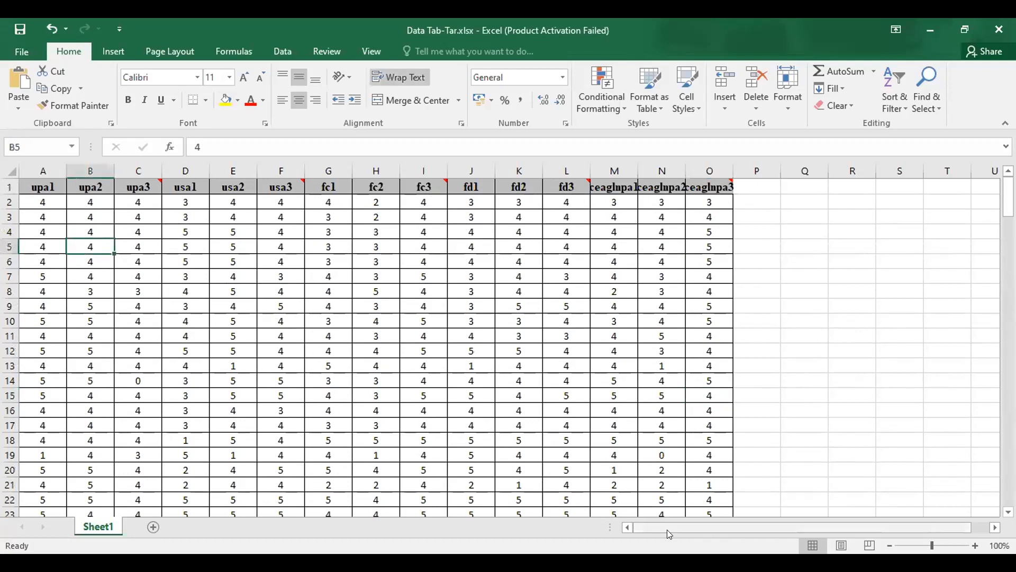
left_click_drag(40, 184, 141, 191)
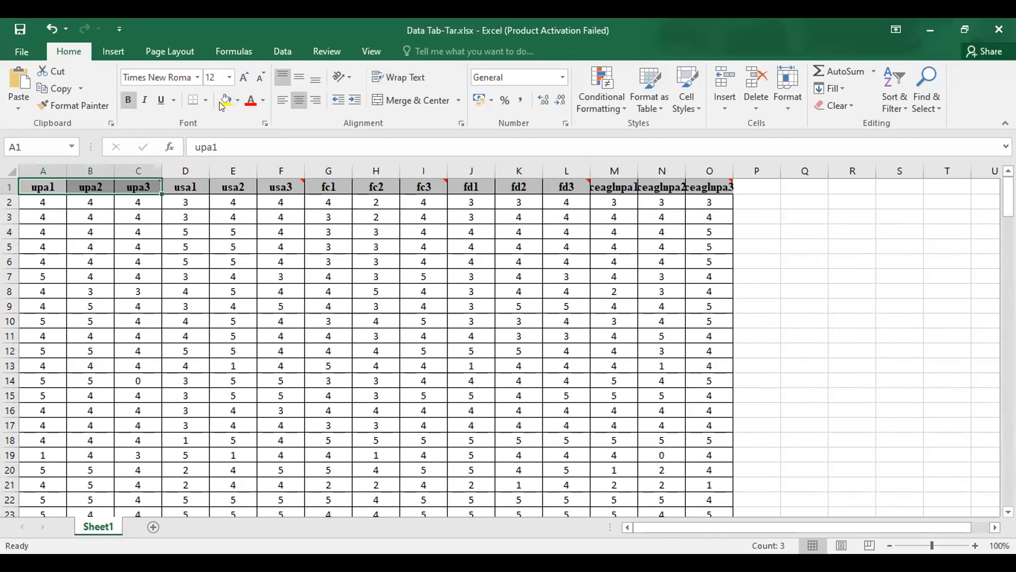
left_click(215, 259)
left_click_drag(25, 188, 155, 188)
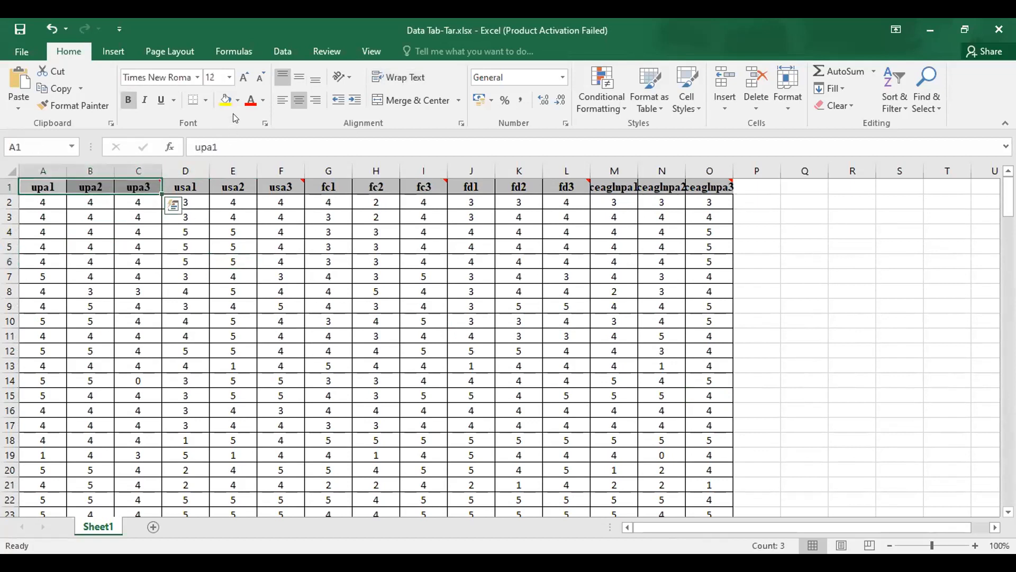
left_click(262, 100)
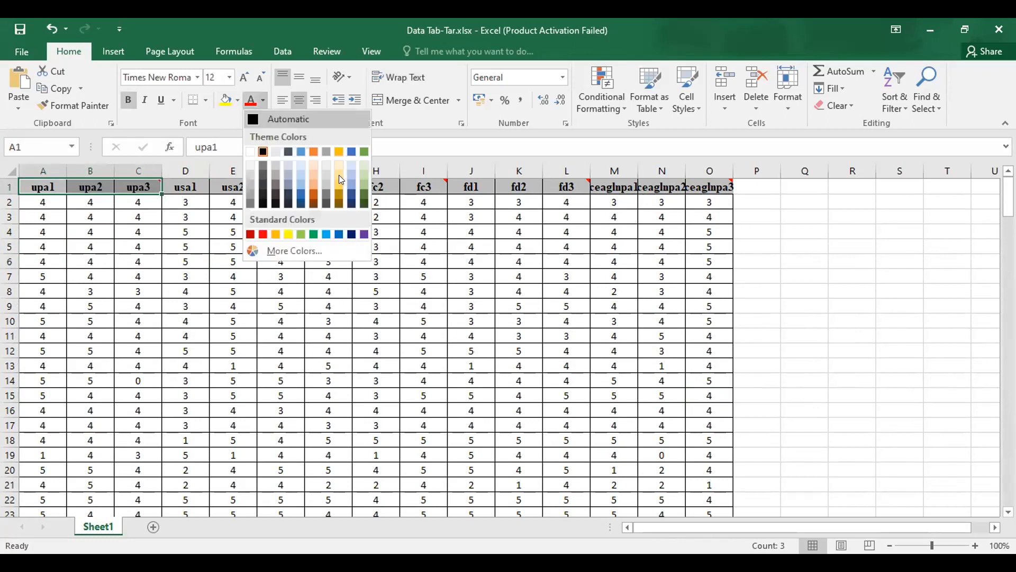
left_click(339, 178)
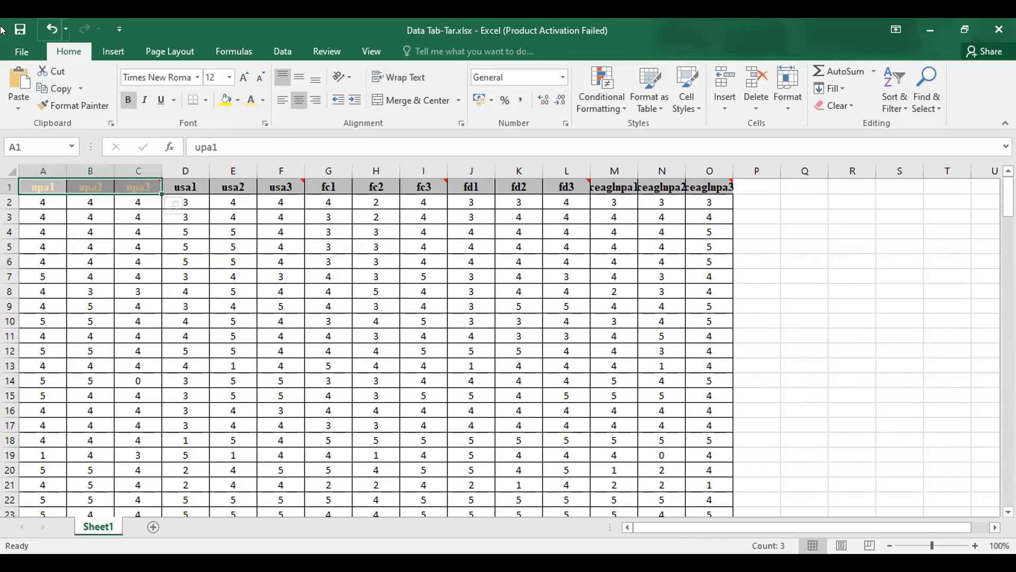
left_click(50, 29)
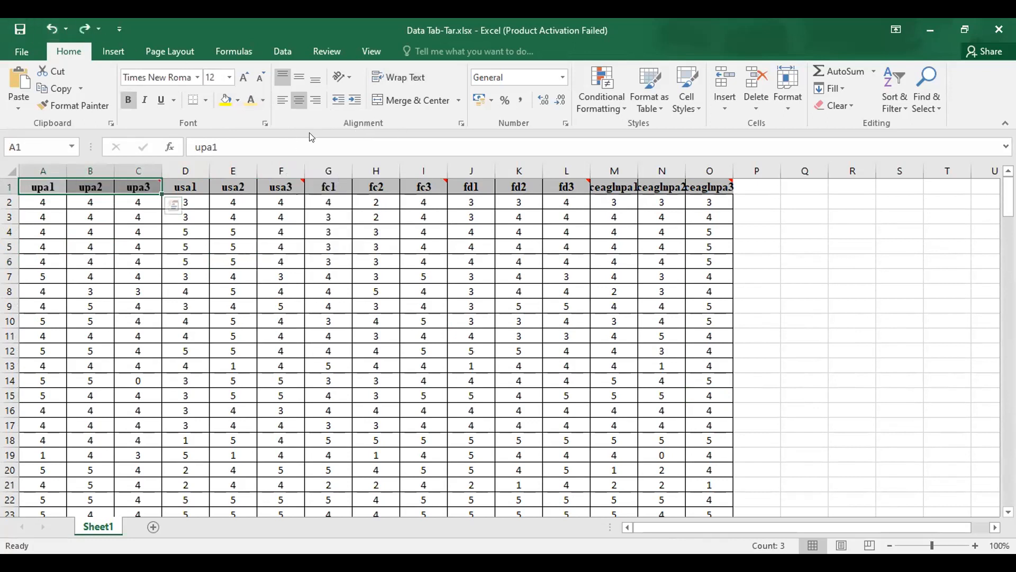
Fill the selected upa1 to upa3 header cells with yellow and the usa1 to usa3 header cells with light blue
left_click(226, 100)
left_click(238, 219)
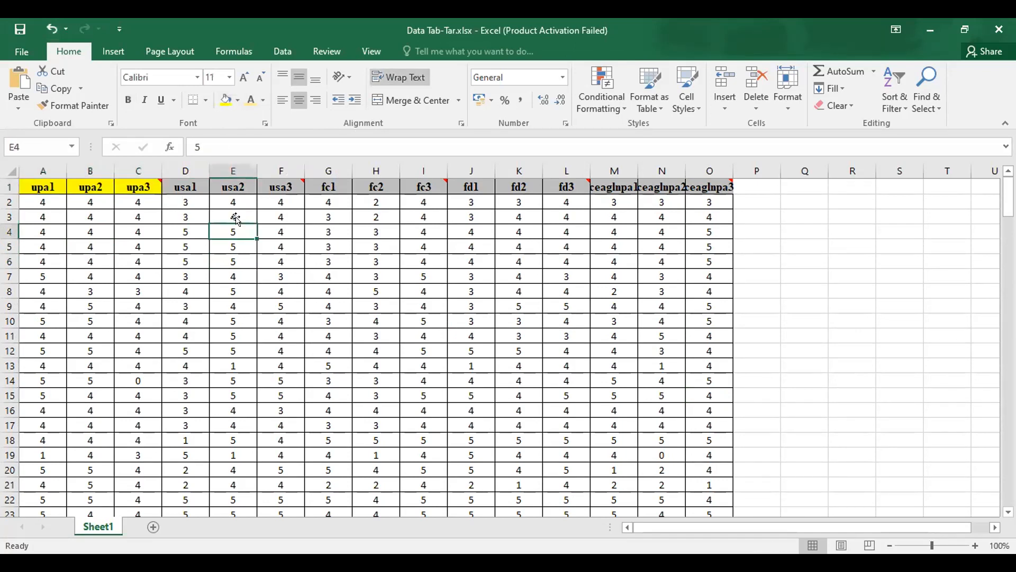
left_click(207, 184)
left_click_drag(207, 184, 281, 186)
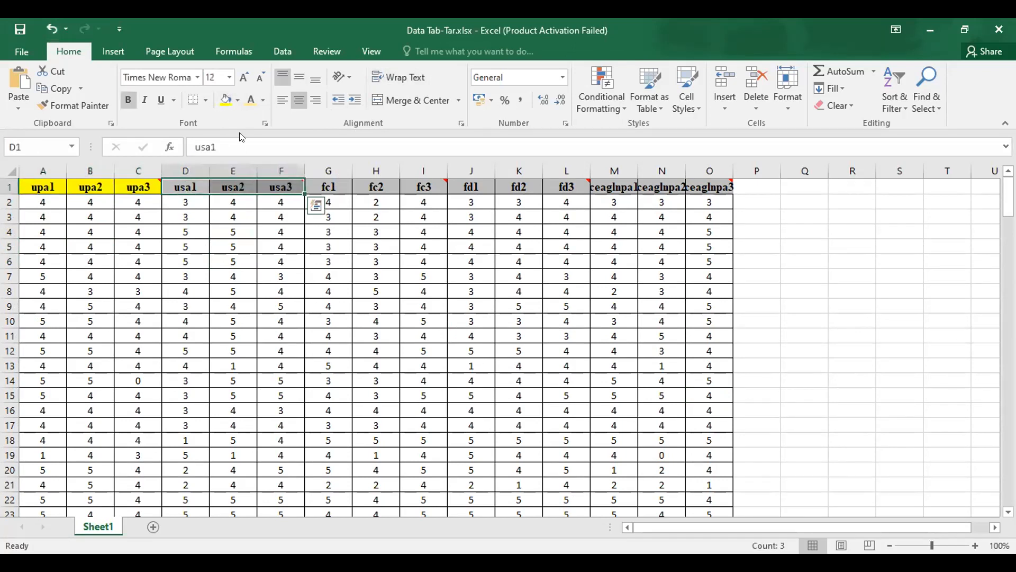
left_click(237, 100)
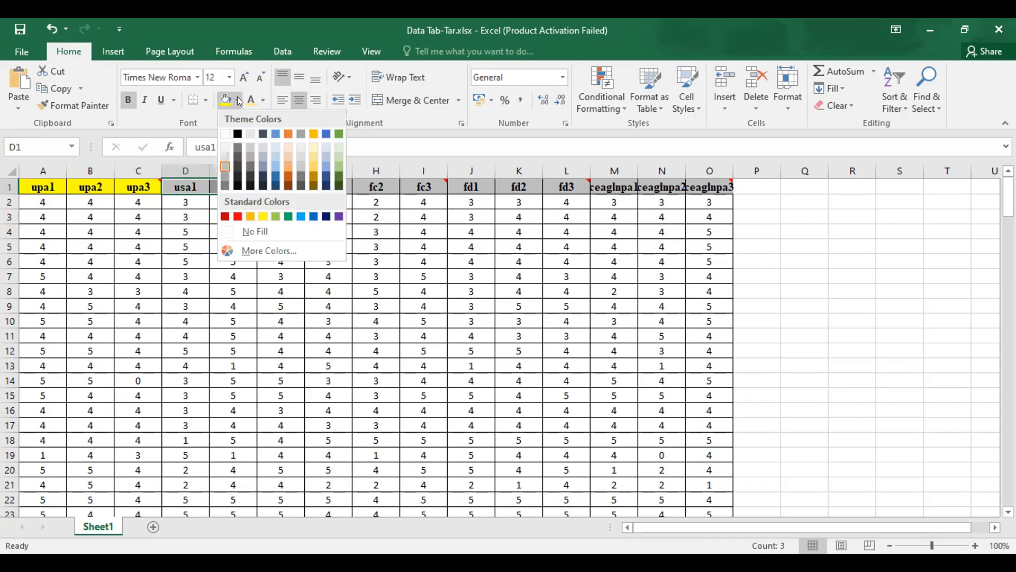
left_click(293, 255)
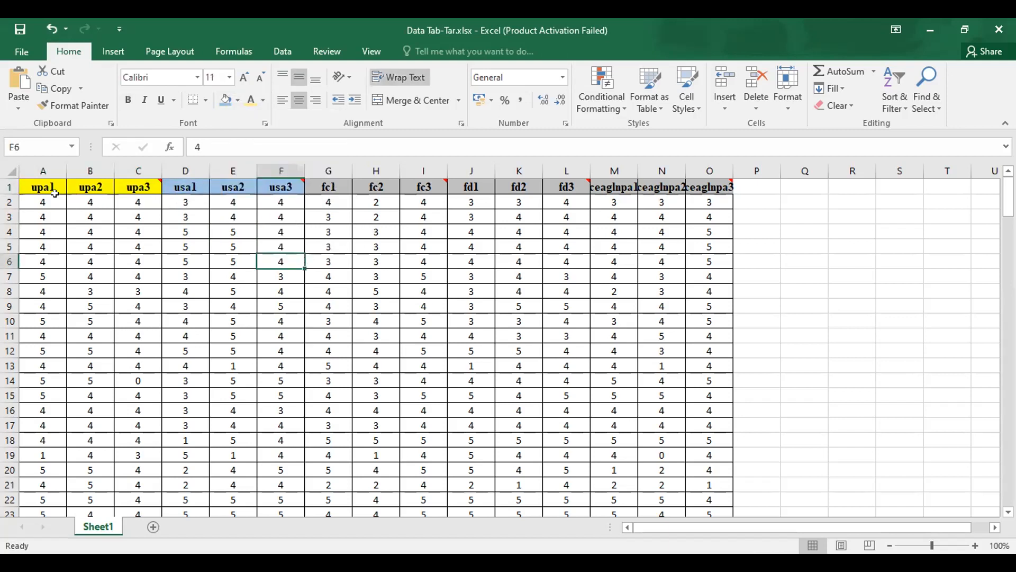
left_click_drag(36, 197, 137, 216)
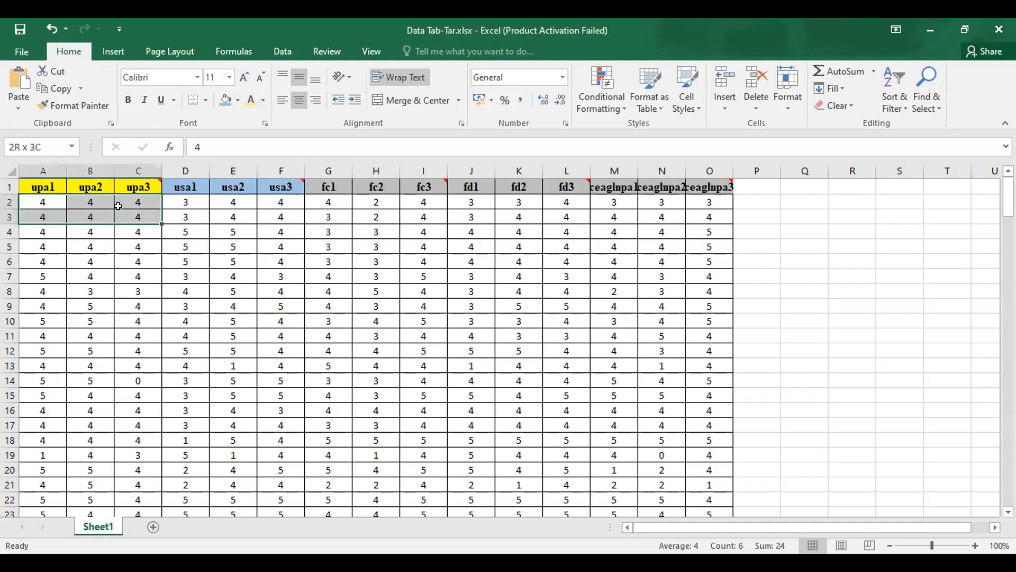
left_click(186, 202)
key("shift+Right")
key("shift+Right")
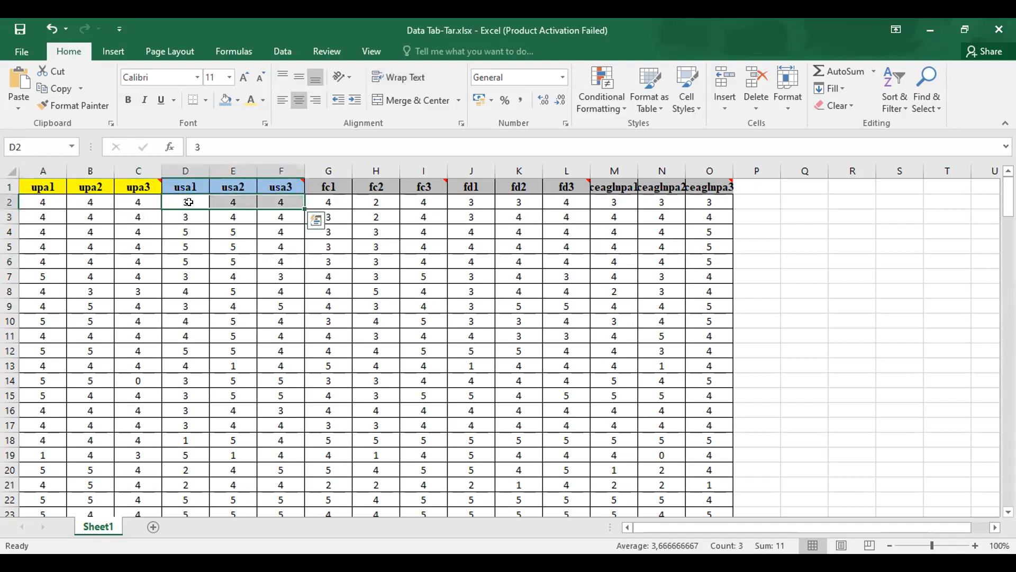
Fill the fc1 to fc3 header cells in G1:I1 with light gold
left_click(372, 228)
key("Up")
key("Up")
key("Up")
key("Left")
key("shift+Right")
key("shift+Right")
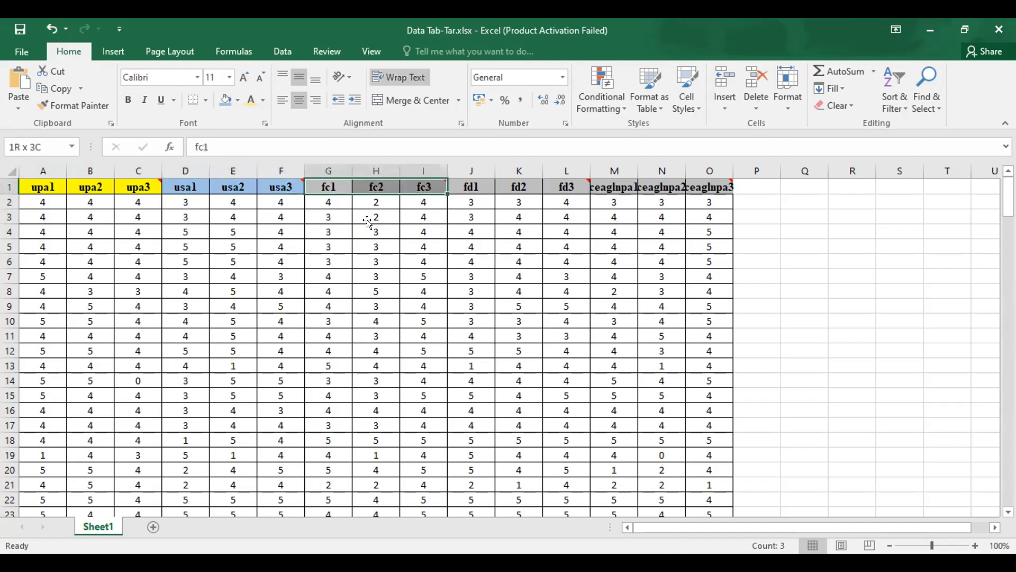
left_click(237, 100)
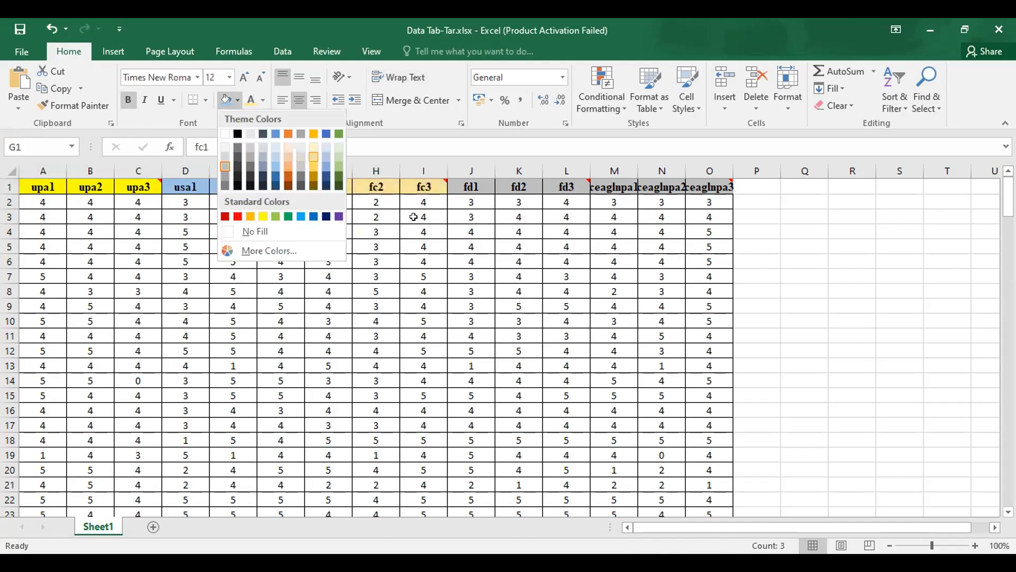
left_click(424, 306)
Fill the fd1 to fd3 header cells with pale green and the ceaglnpa1 to ceaglnpa3 header cells with standard light green
left_click_drag(471, 187, 566, 187)
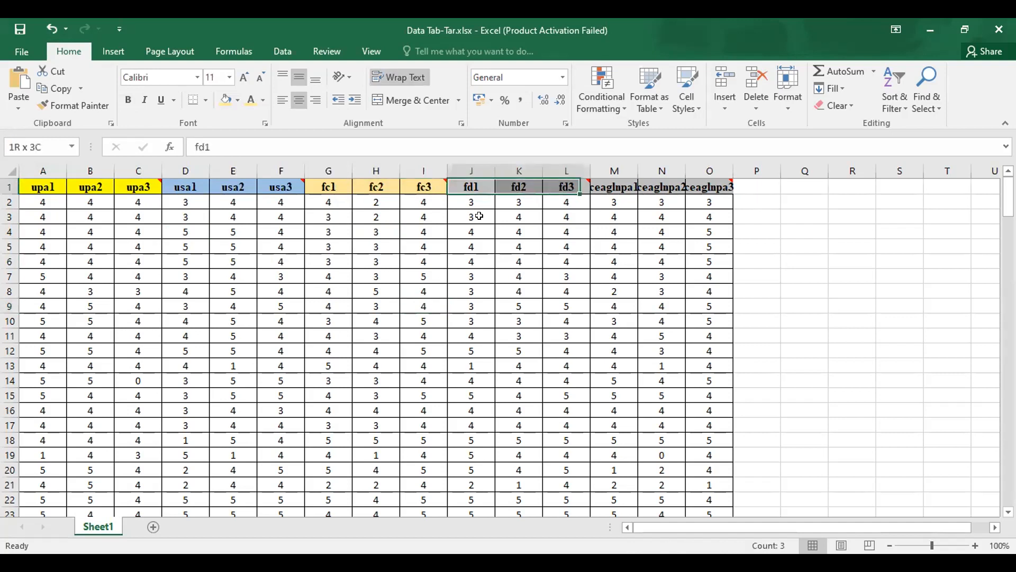
left_click(236, 100)
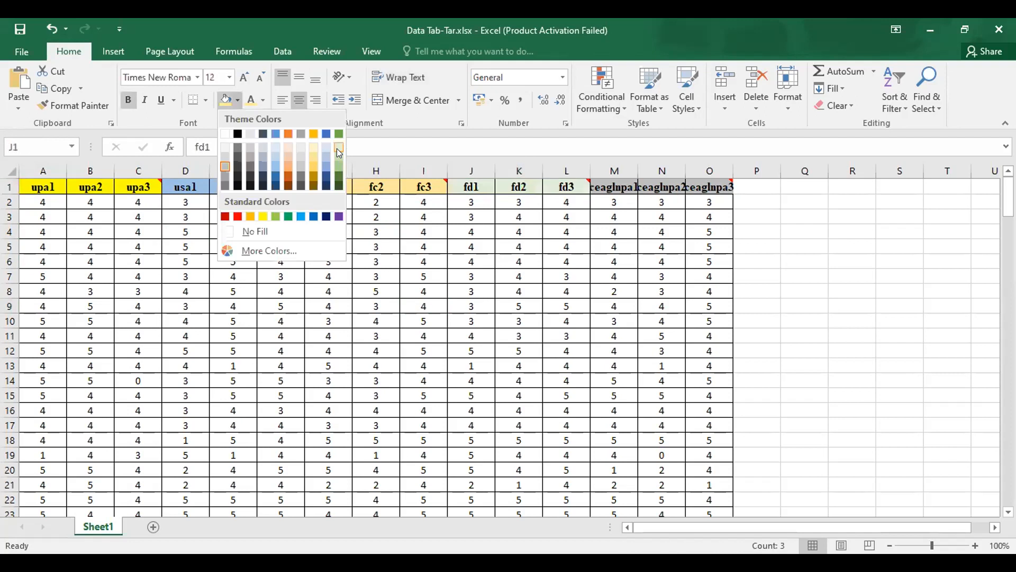
left_click(641, 272)
left_click_drag(614, 187, 709, 187)
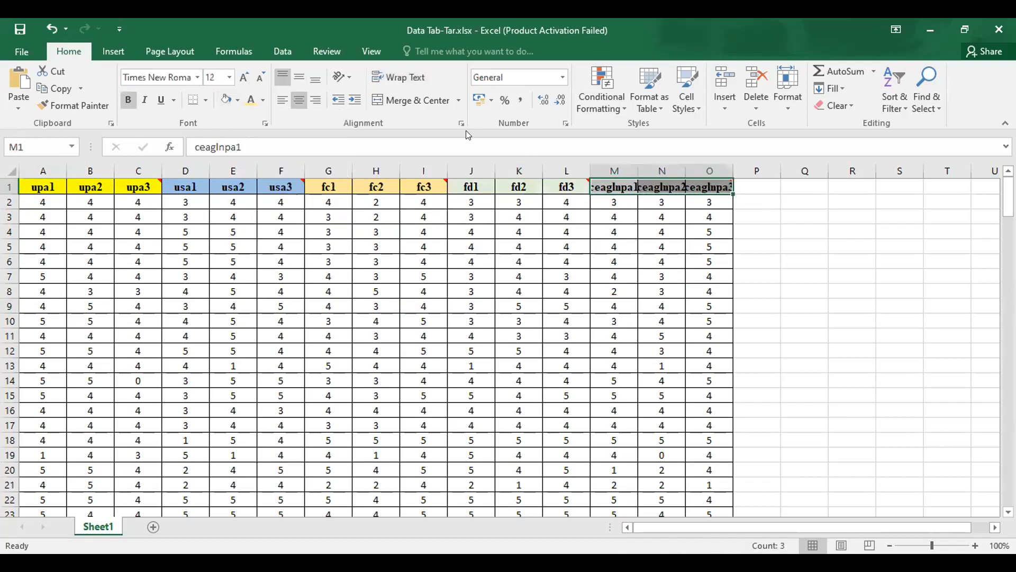
left_click(238, 99)
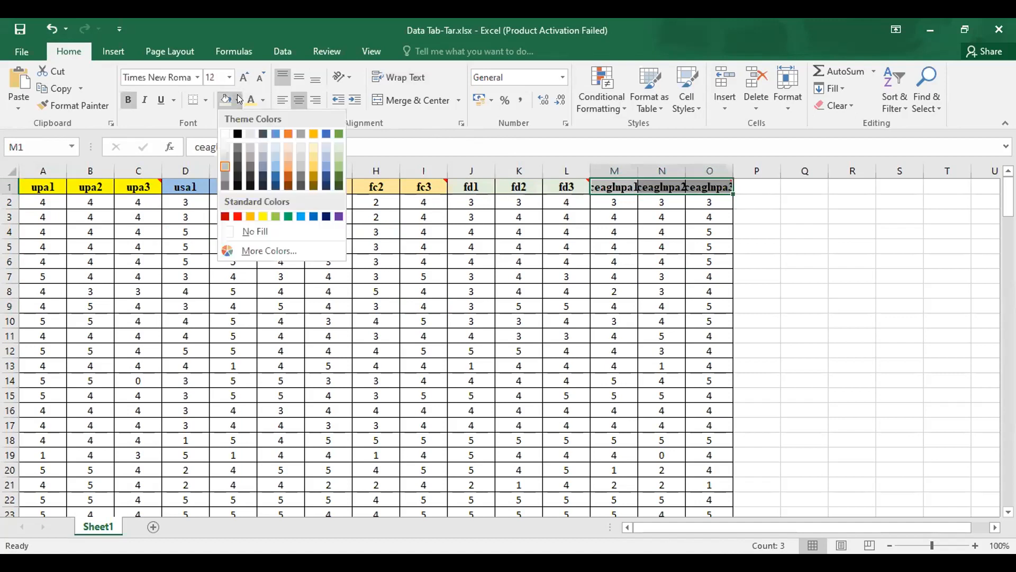
left_click(275, 216)
left_click(423, 291)
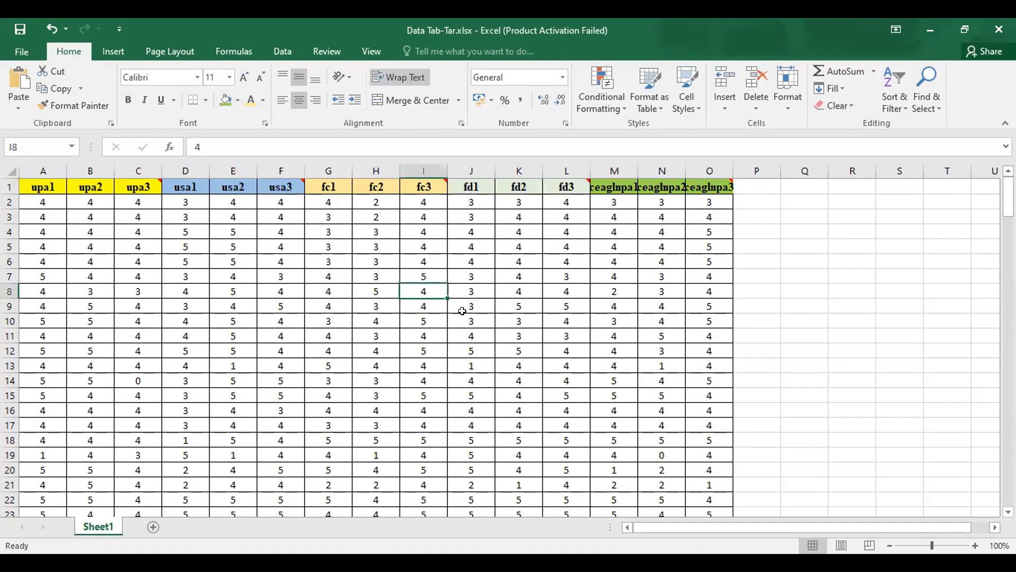
Look through the survey data rows down to the last record and return to the colored header row
scroll(196, 362, "down", 4)
scroll(196, 362, "down", 20)
scroll(194, 368, "down", 15)
scroll(194, 367, "up", 4)
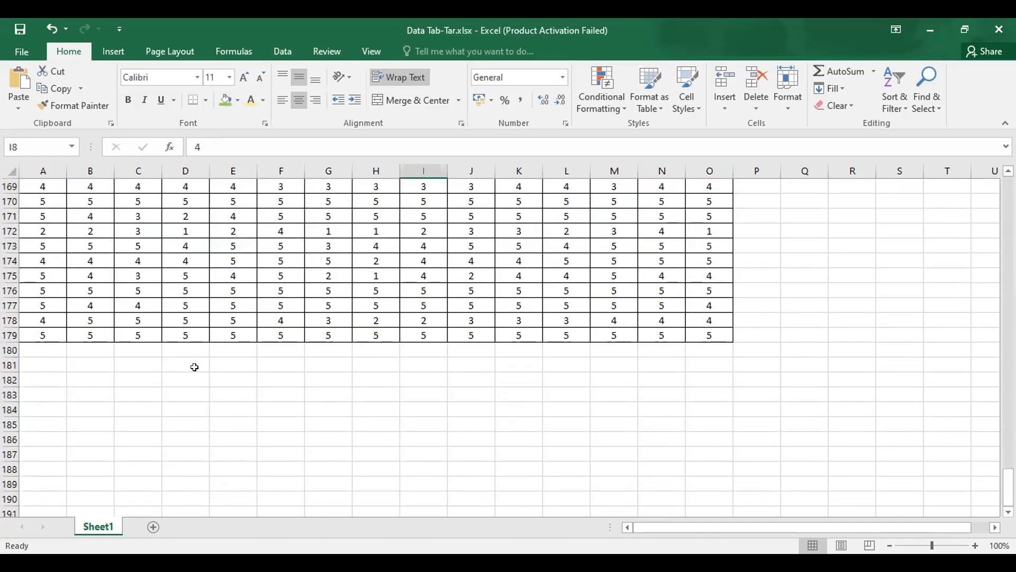
scroll(195, 367, "up", 20)
scroll(195, 367, "up", 4)
scroll(195, 367, "up", 20)
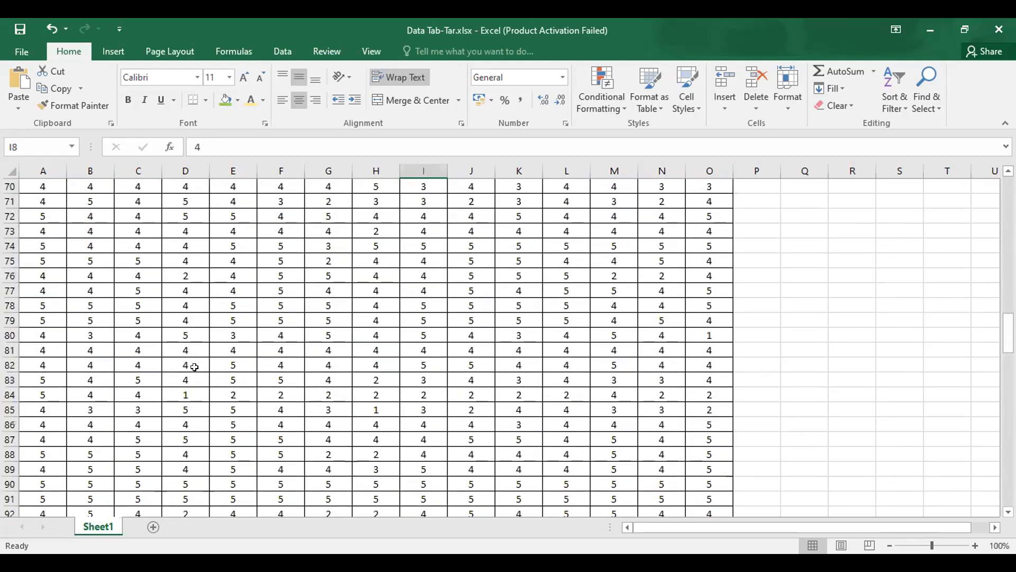
left_click(213, 367)
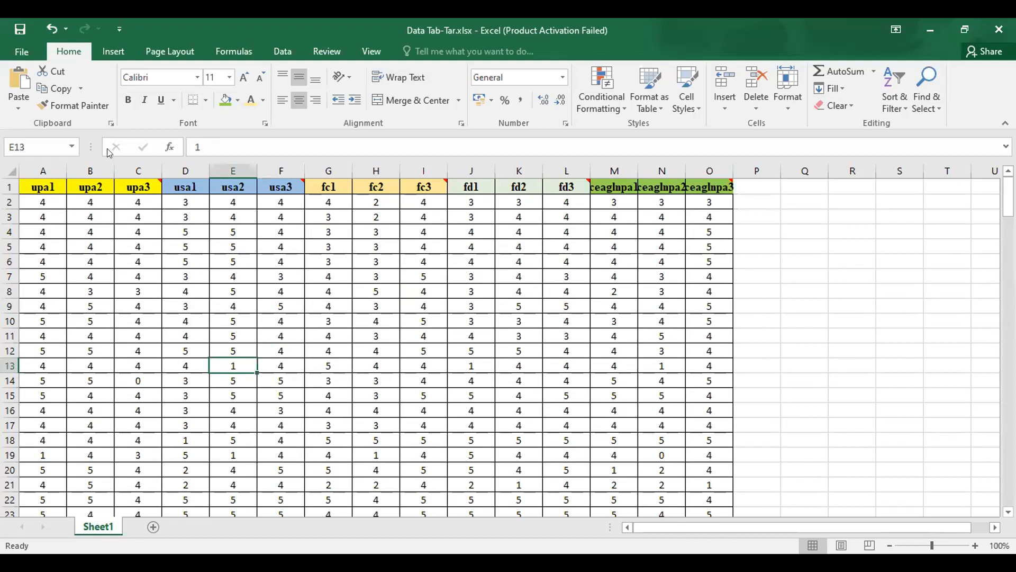
left_click(281, 276)
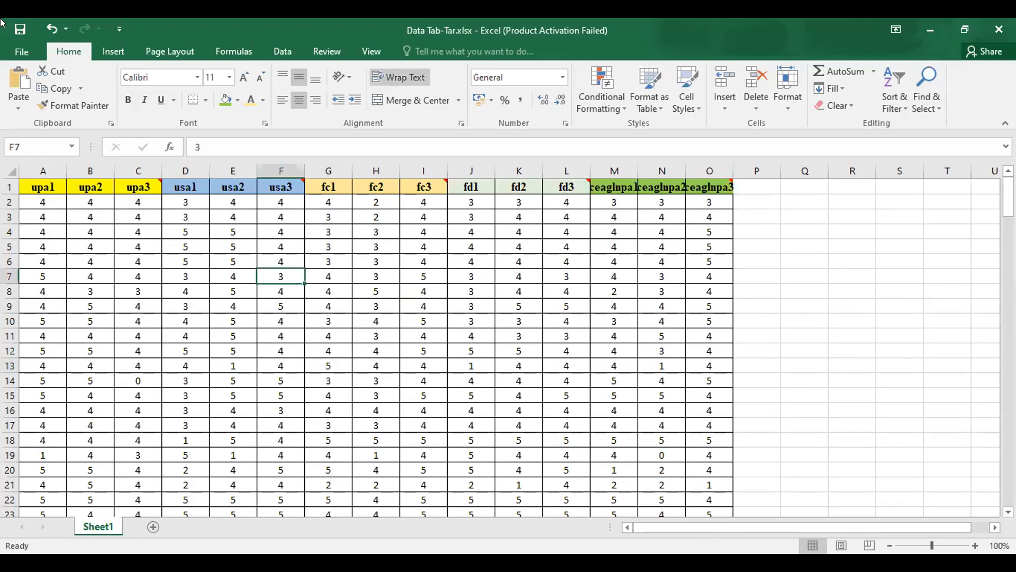
Select the whole data table with its headers, check that it reaches the last row, and copy it
left_click(106, 277)
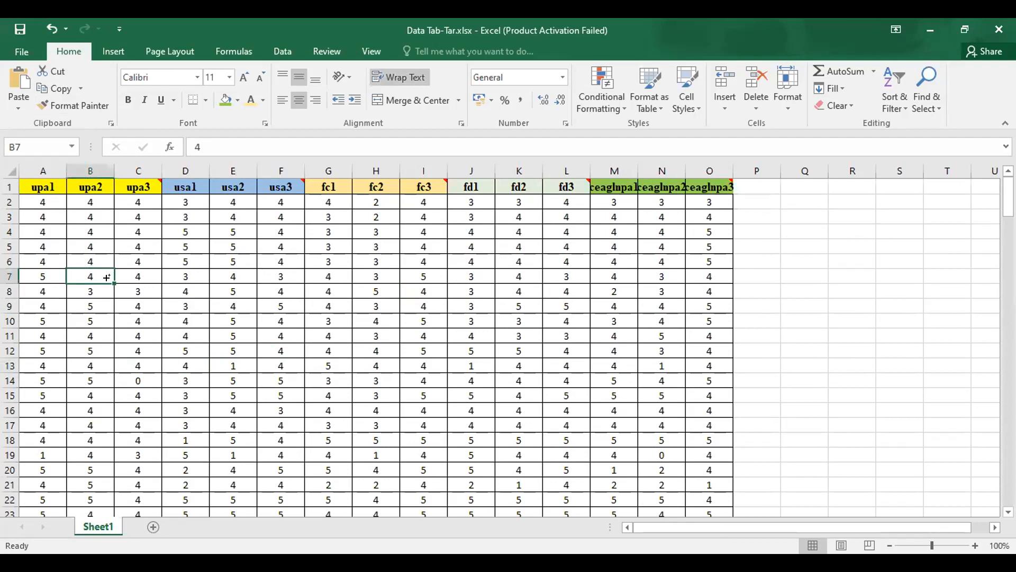
key("ctrl+a")
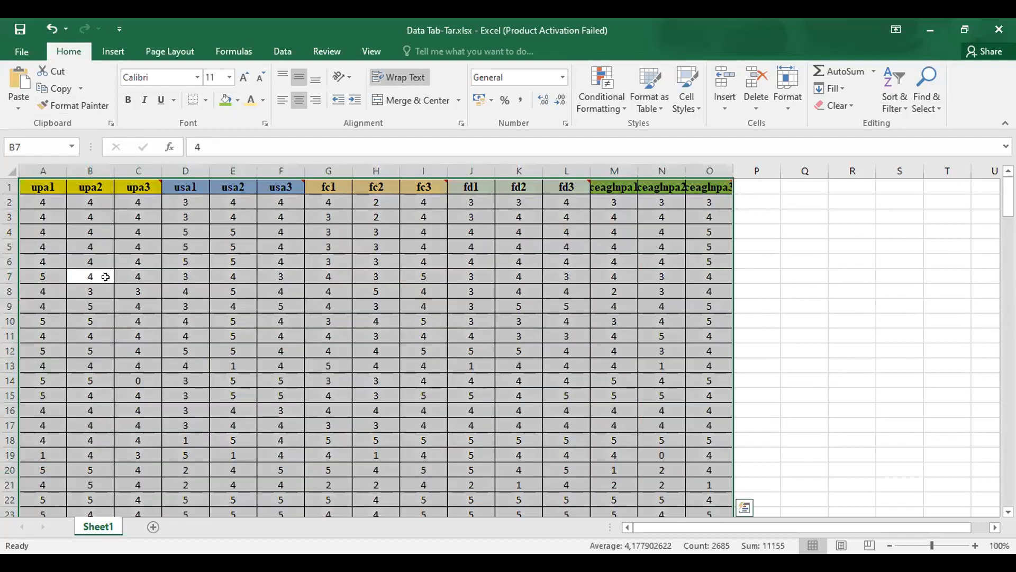
scroll(287, 286, "down", 9)
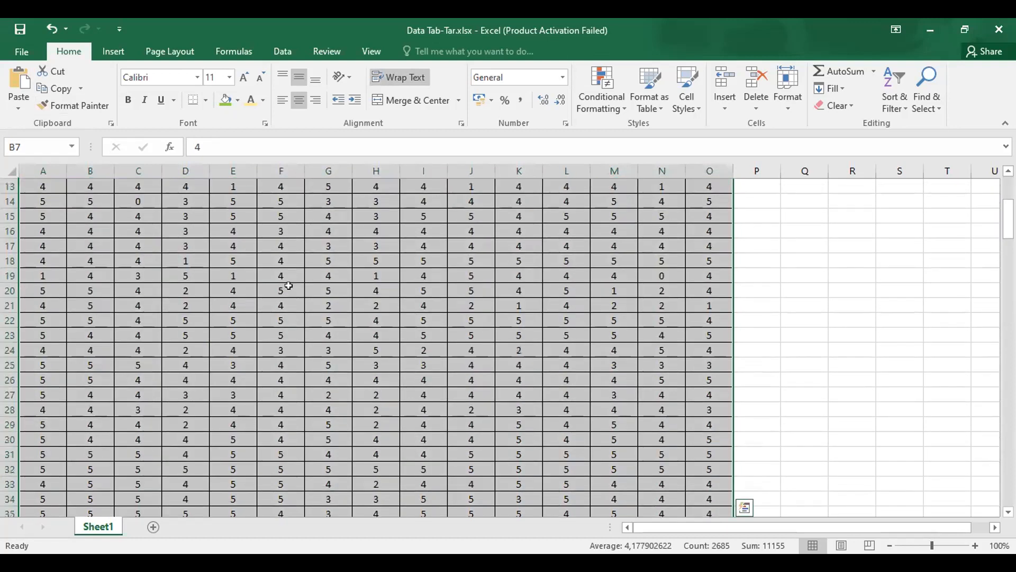
scroll(289, 286, "down", 20)
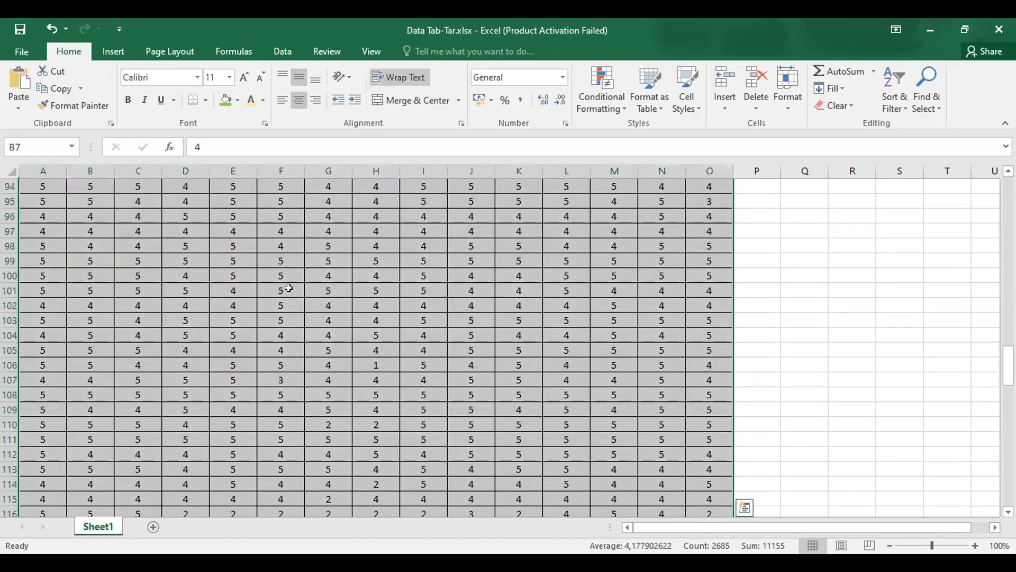
scroll(288, 287, "down", 16)
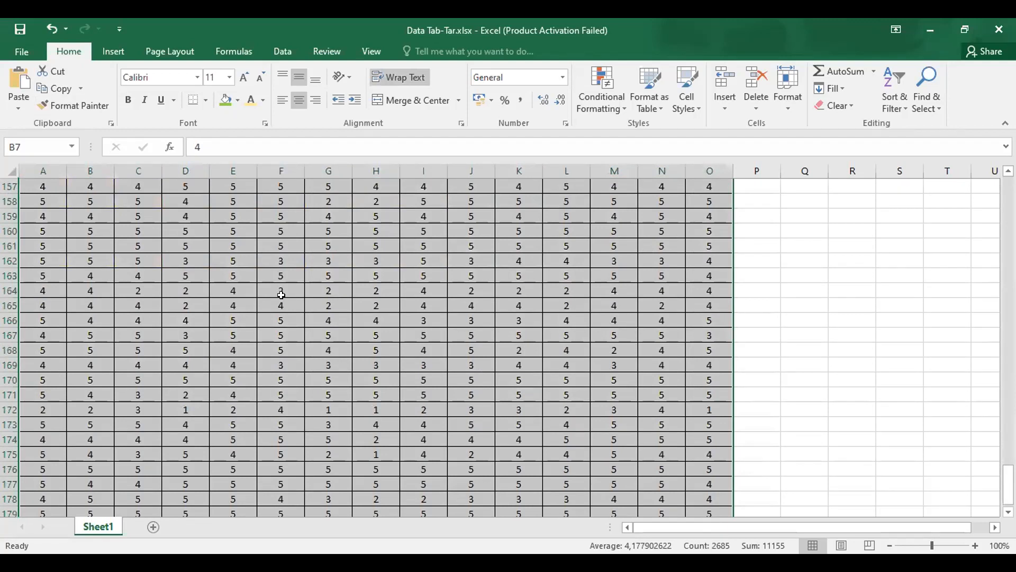
key("ctrl+c")
scroll(281, 295, "down", 2)
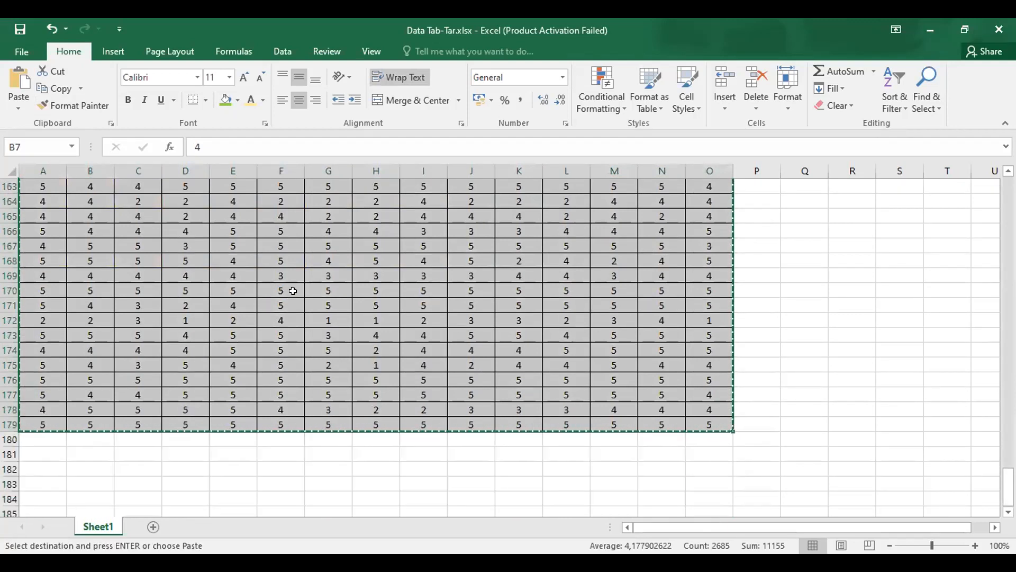
scroll(292, 291, "up", 20)
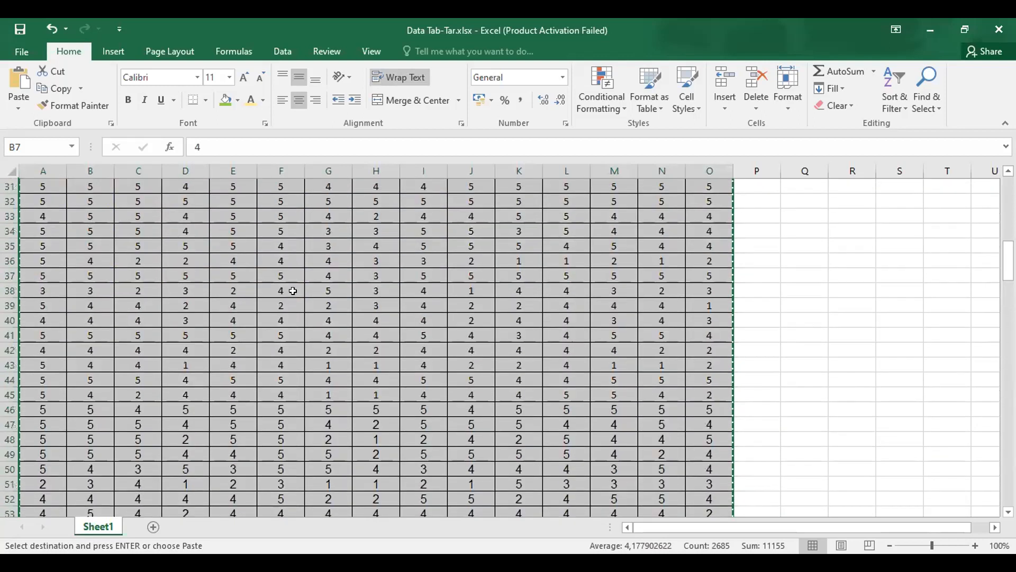
scroll(292, 291, "up", 10)
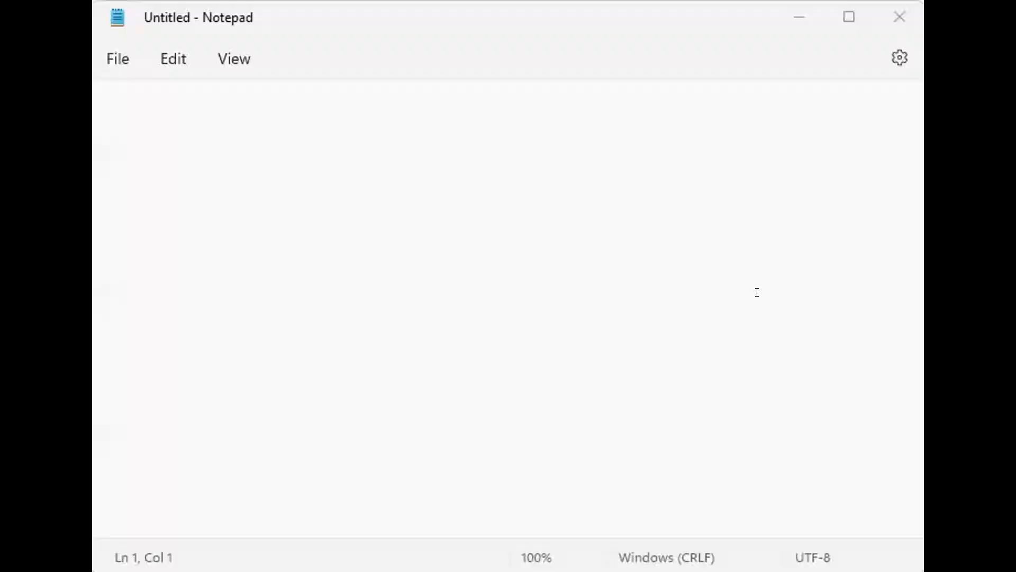
Switch to an empty Notepad document, paste the copied survey data, and check it back up to the header row
left_click(120, 93)
key("ctrl+v")
scroll(557, 289, "up", 20)
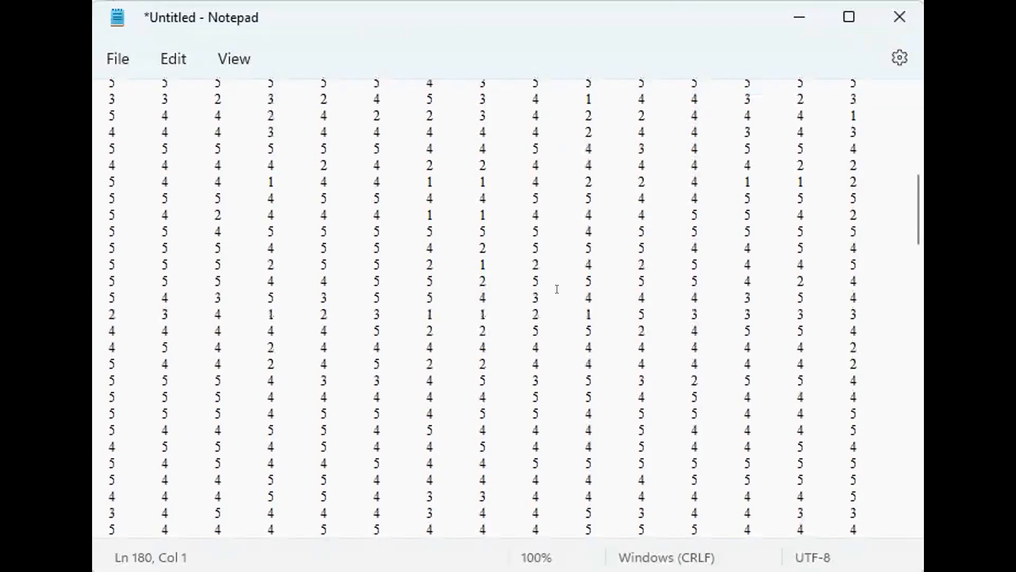
scroll(557, 288, "up", 12)
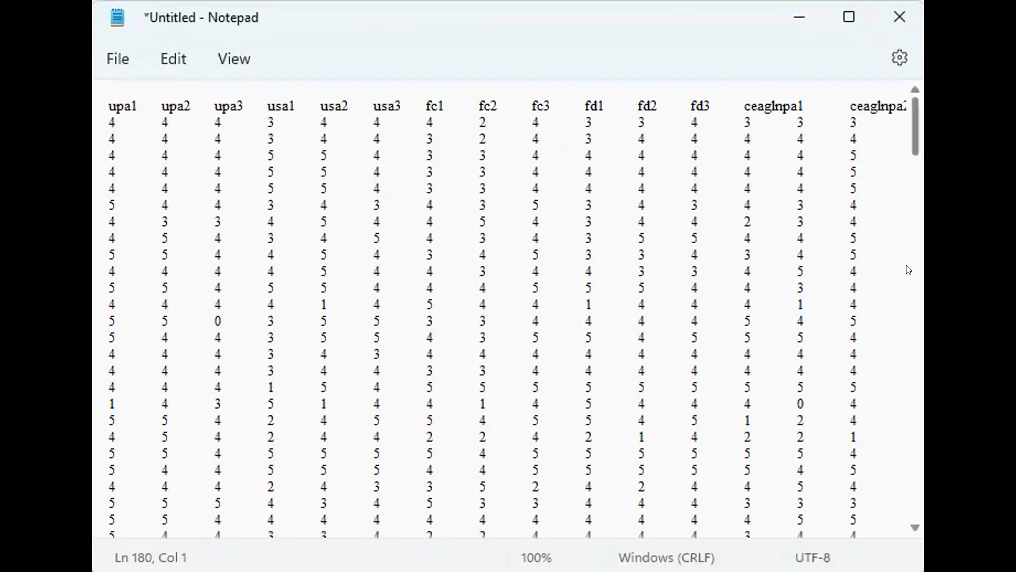
Save the pasted survey data as the text document Dat_Hub2.txt in the current data folder, with UTF-8 encoding
left_click(116, 60)
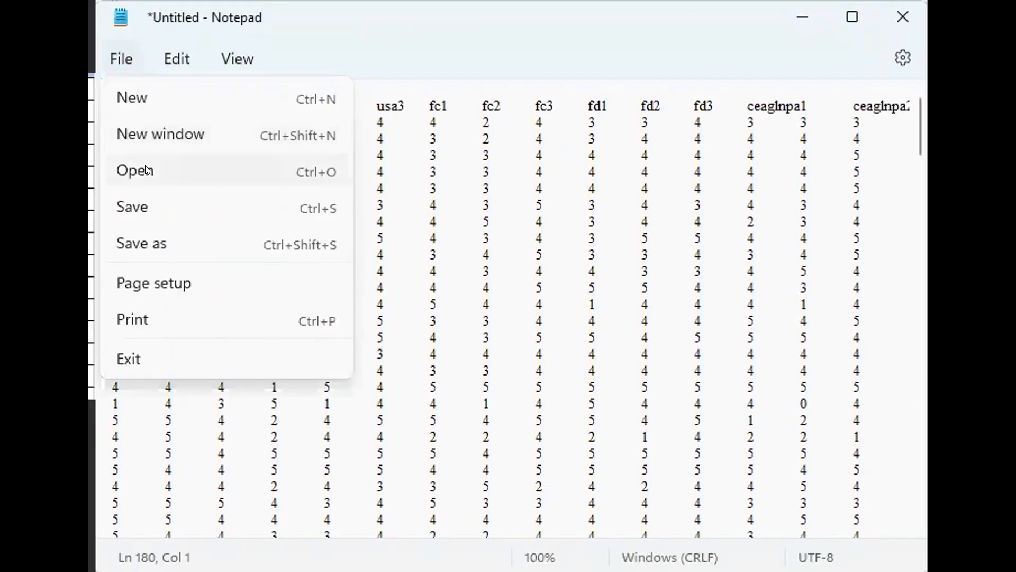
left_click(155, 233)
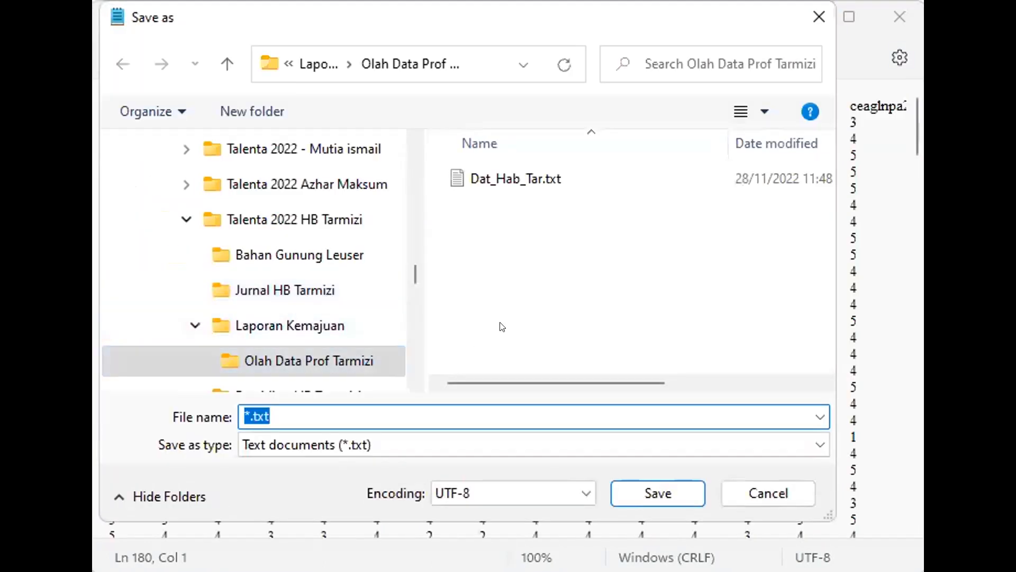
left_click(245, 413)
key("shift+Right")
type("dAT")
key("BackSpace")
key("BackSpace")
key("BackSpace")
type("F")
key("BackSpace")
type("Dat")
type("_Hub")
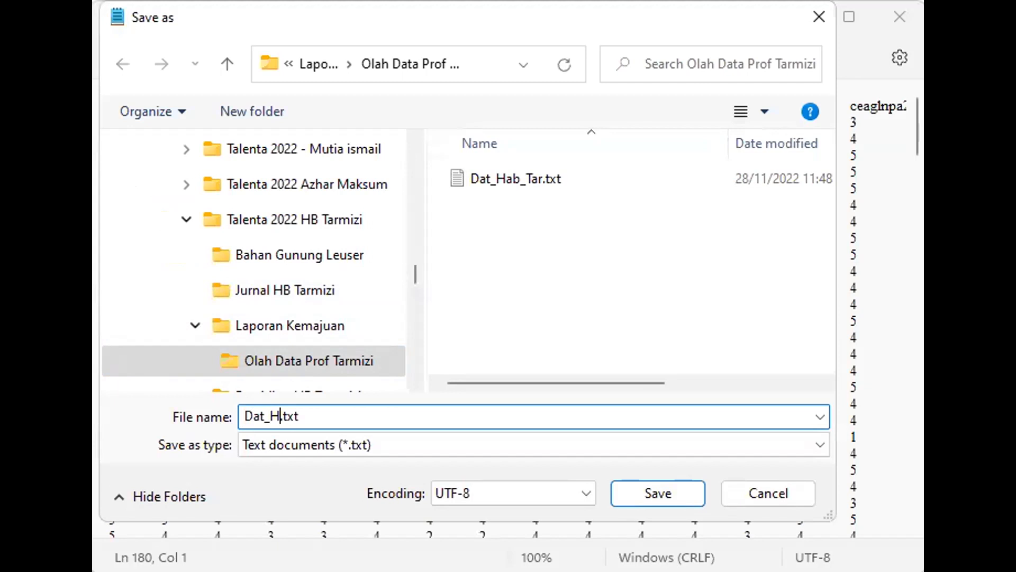
type("2")
left_click(642, 487)
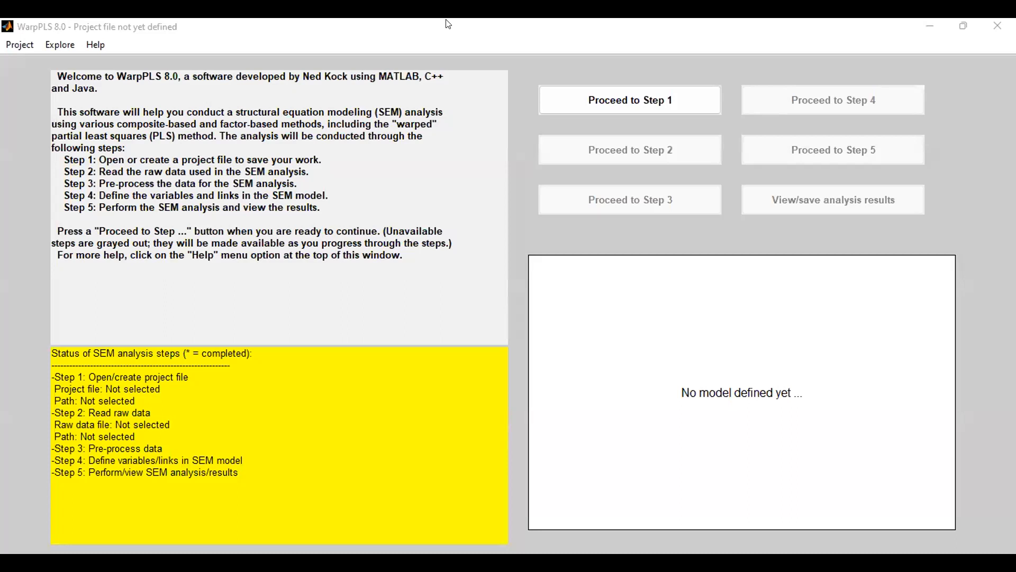
Proceed to Step 1 in WarpPLS 8.0 and start creating a new project file
left_click(615, 107)
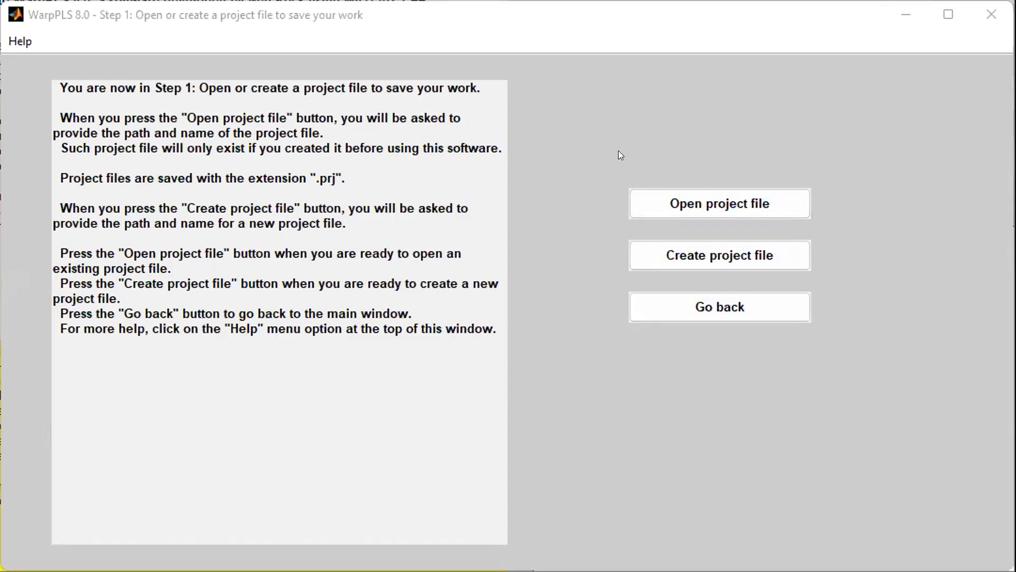
left_click(727, 261)
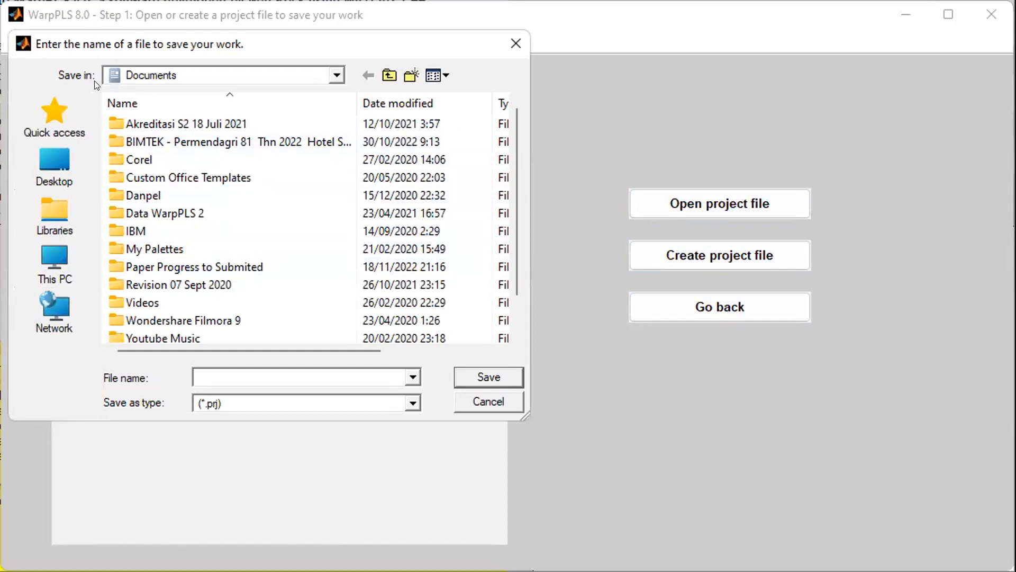
left_click(61, 105)
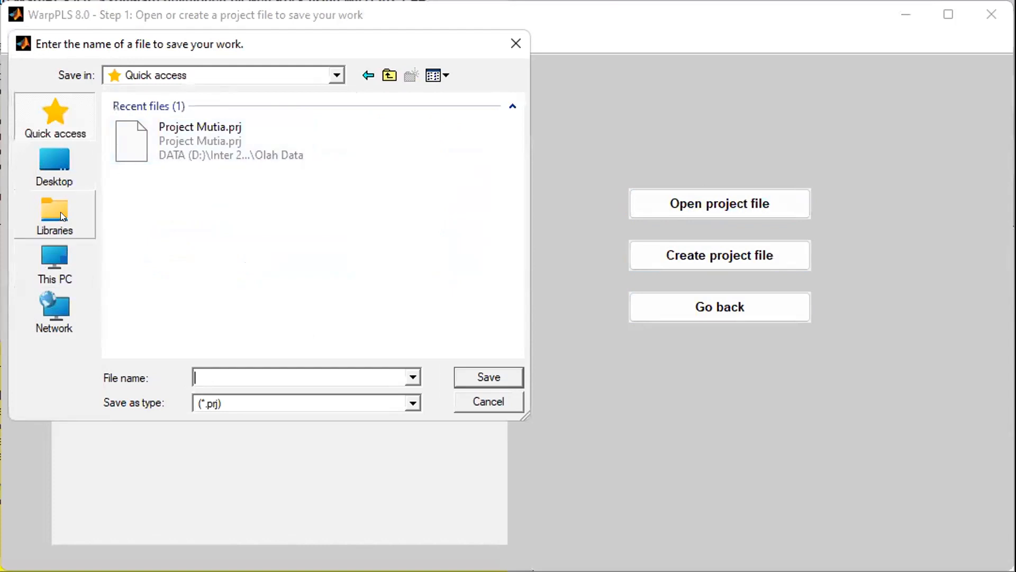
left_click(62, 257)
scroll(223, 231, "down", 3)
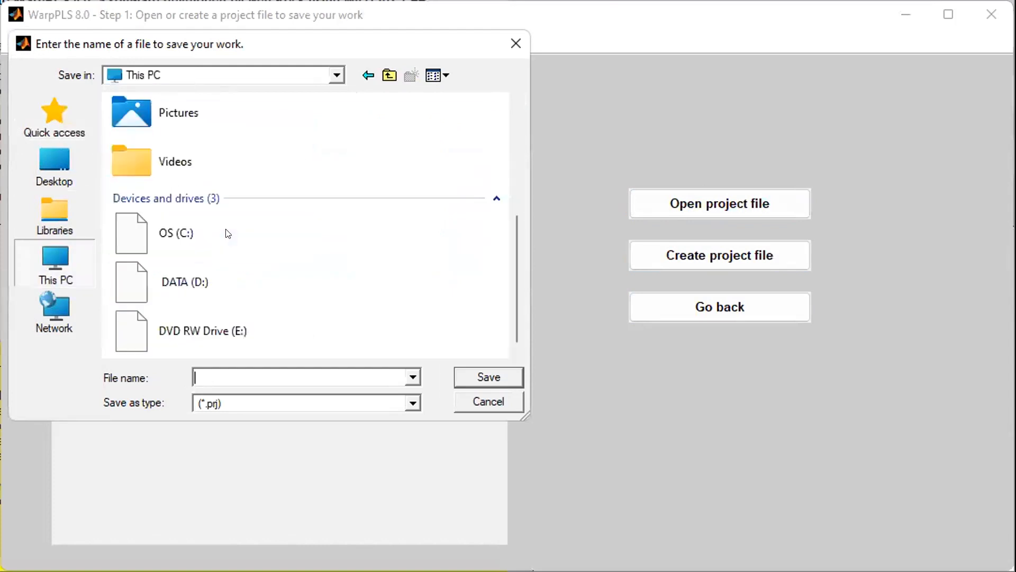
double_click(196, 274)
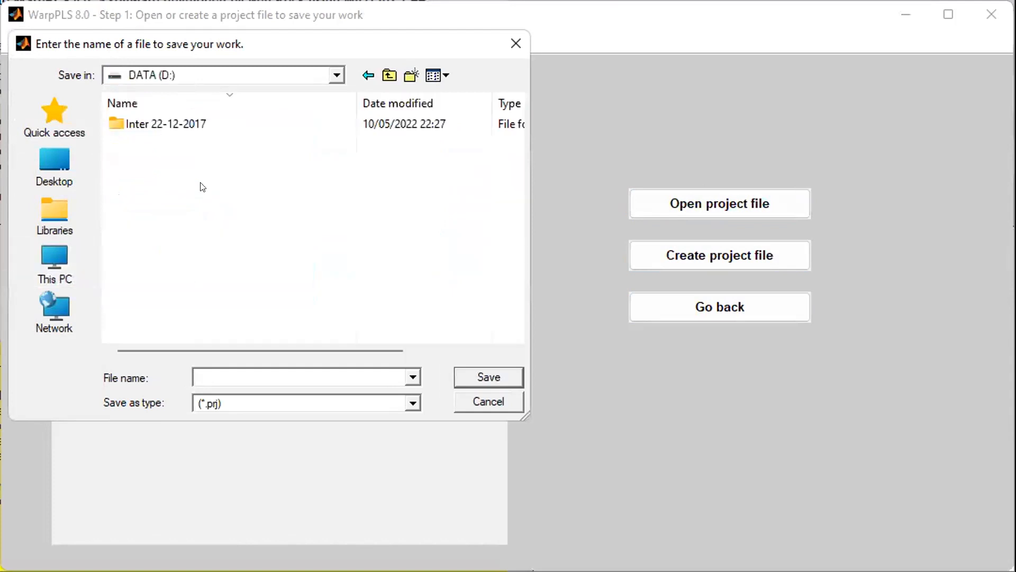
double_click(187, 128)
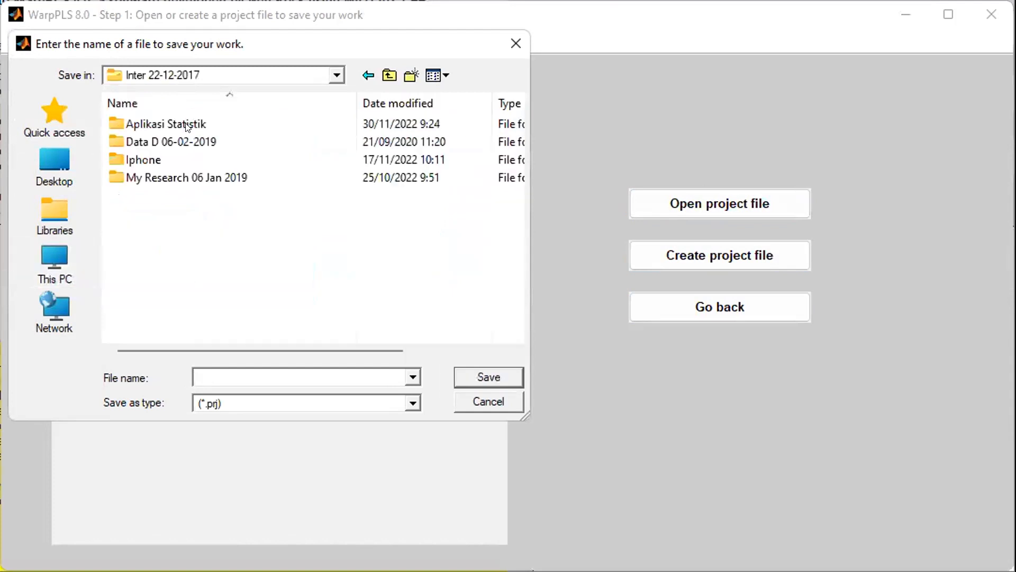
Set the project's save location to the HIBAH ALL folder through its Desktop shortcut
left_click(46, 170)
scroll(318, 301, "down", 4)
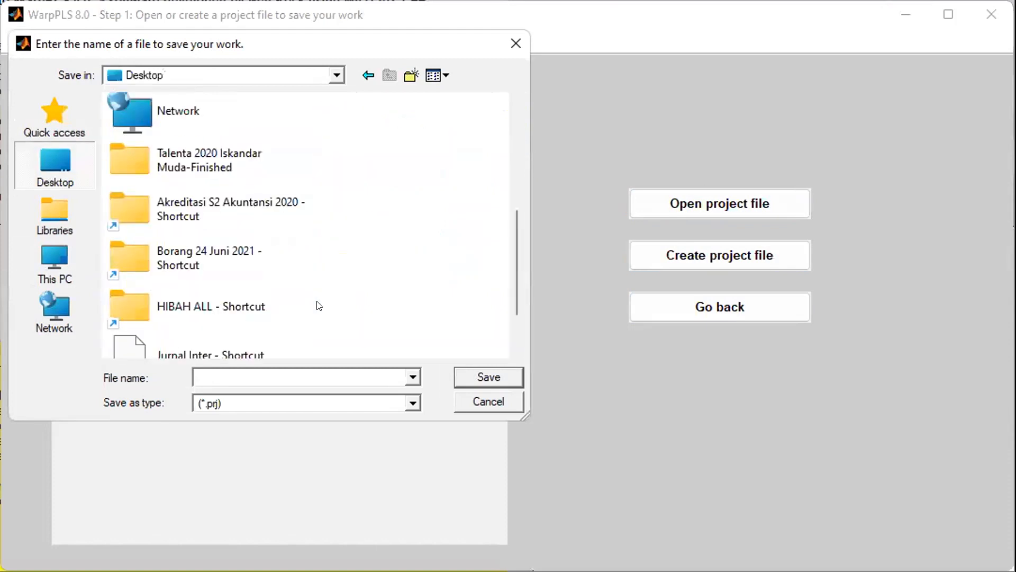
left_click(183, 295)
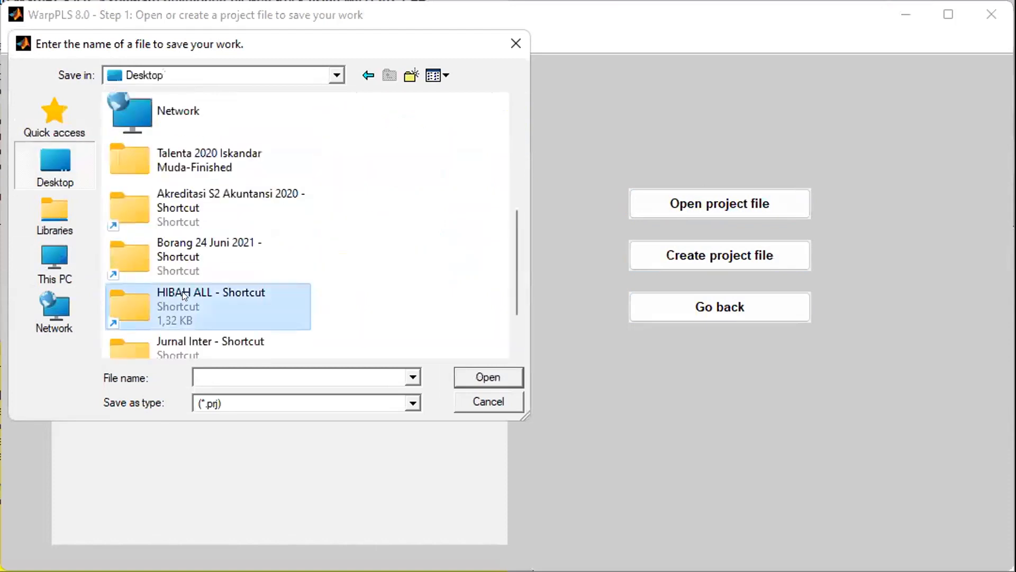
left_click(182, 292)
double_click(179, 295)
key("Escape")
double_click(241, 301)
Go into TALENTA 2022 and down through its HB project folder and Laporan Kemajuan to the Olah Data folder
scroll(211, 294, "down", 12)
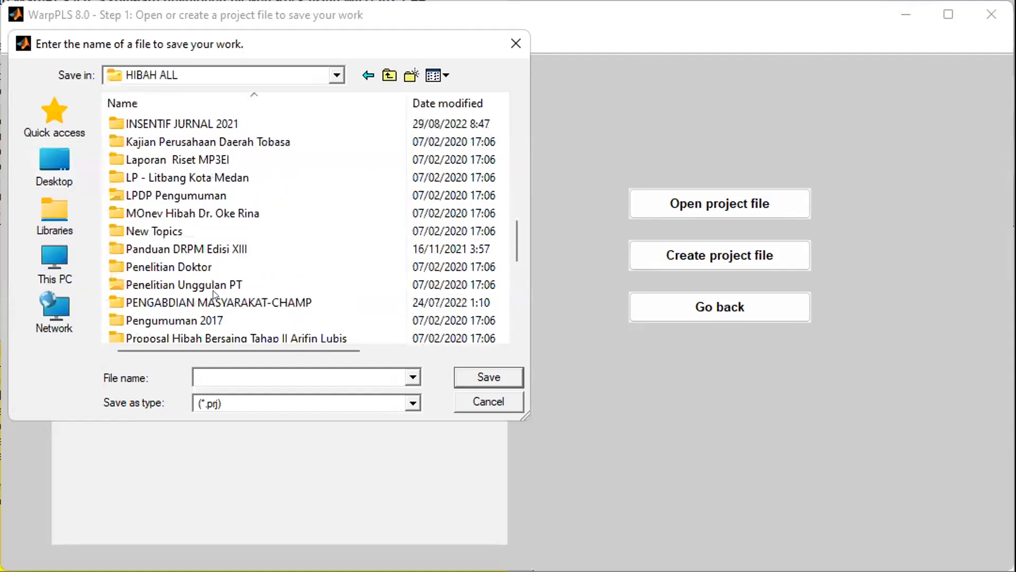
double_click(182, 233)
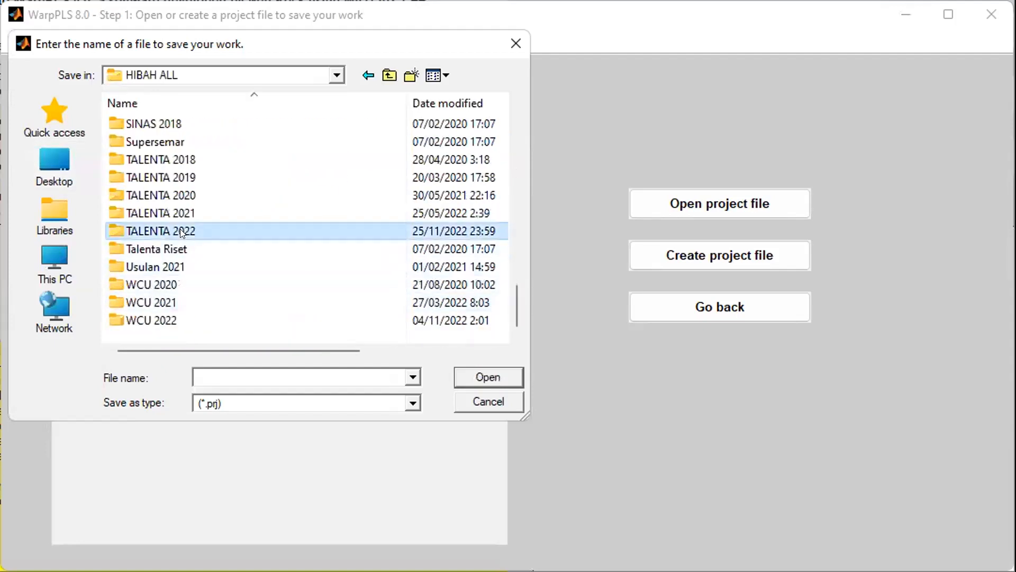
left_click(184, 176)
double_click(183, 175)
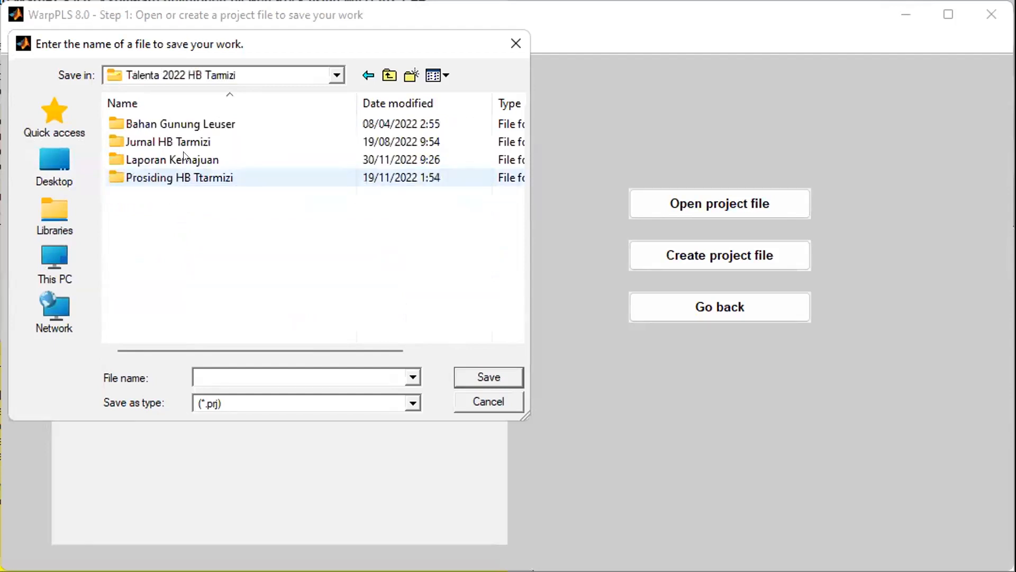
double_click(172, 161)
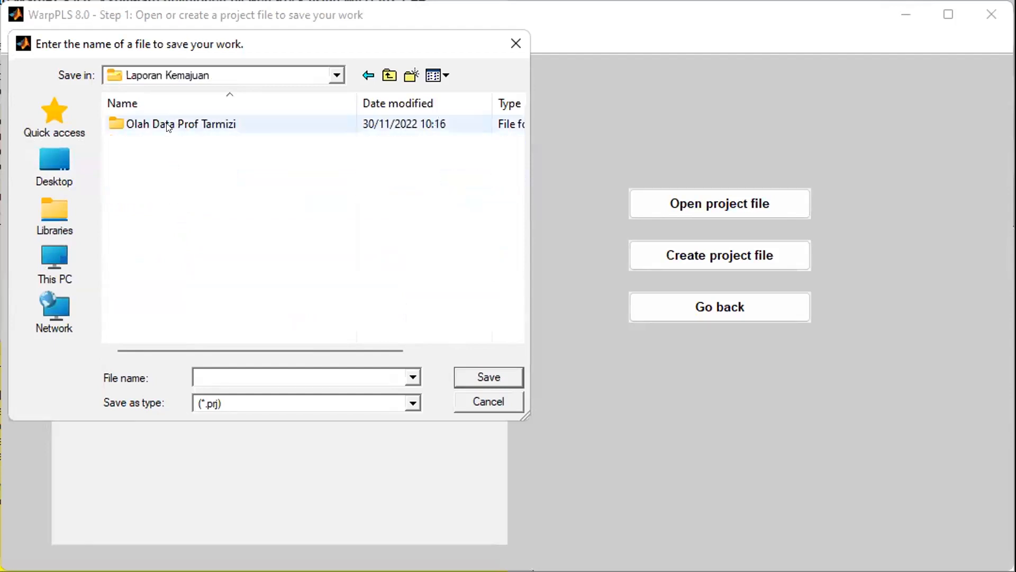
double_click(166, 125)
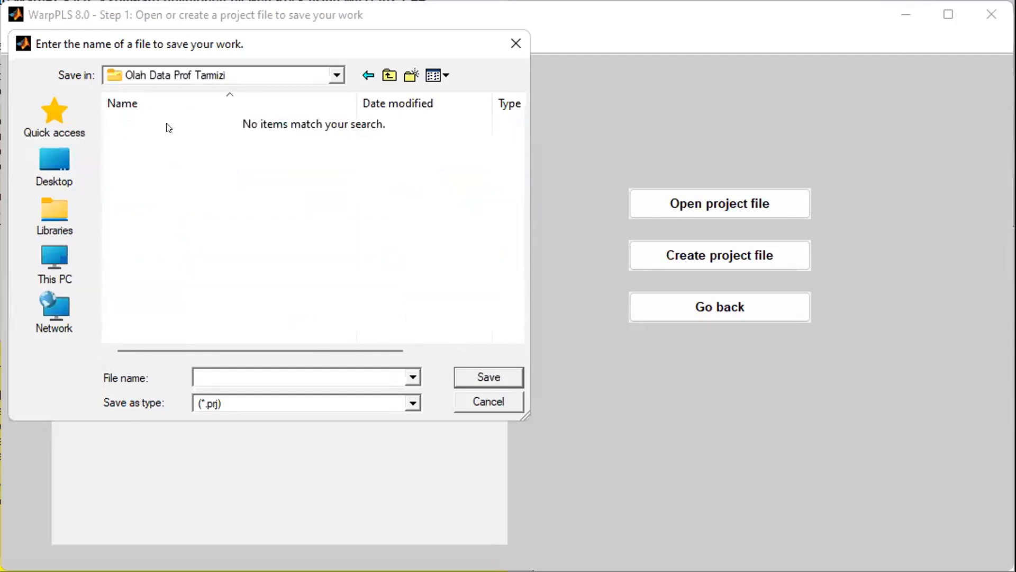
List all file types, choose Dat_Hab_Tar.txt as the project file, and save over the existing file
left_click(400, 402)
left_click(381, 430)
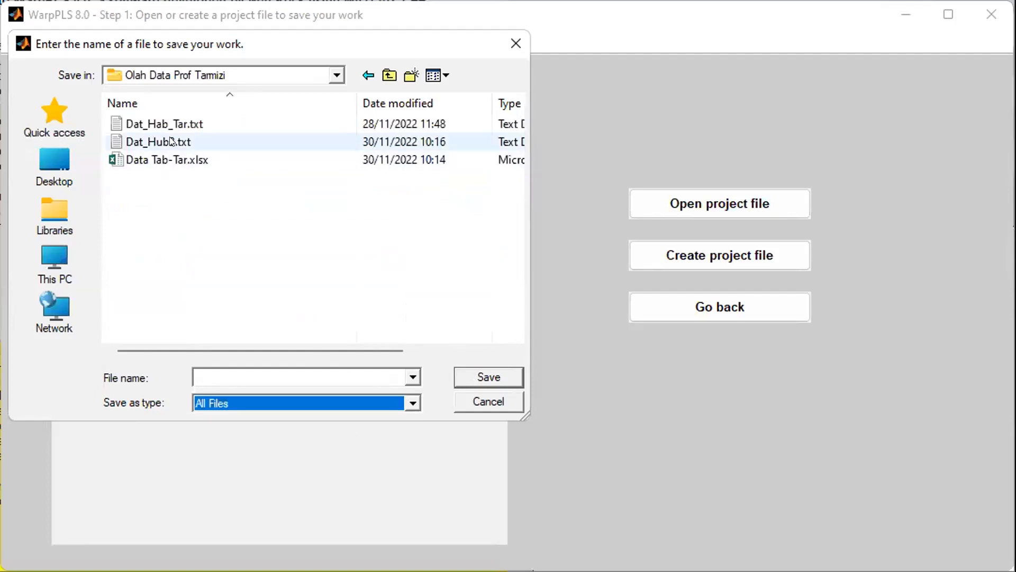
left_click(170, 127)
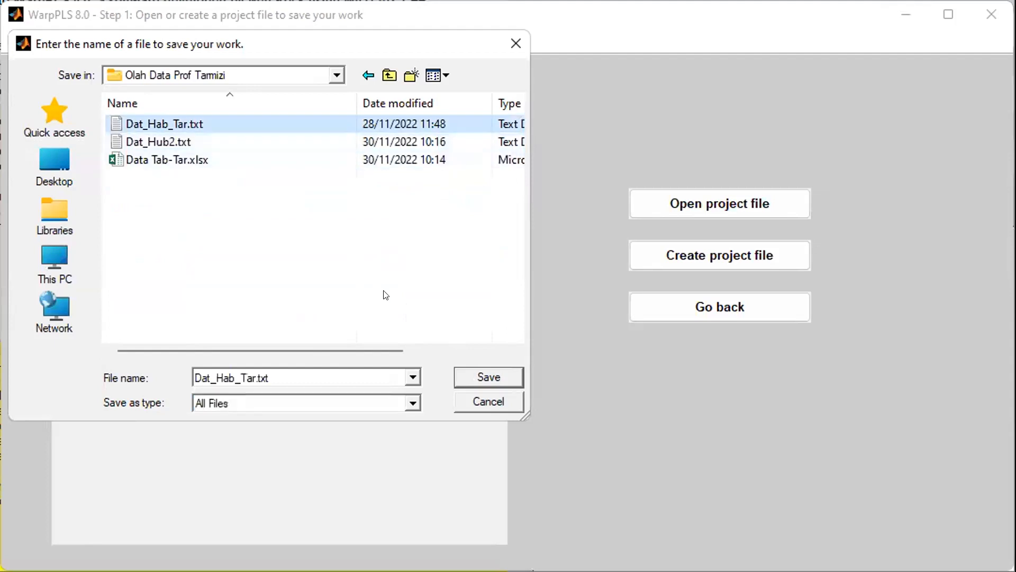
left_click(501, 377)
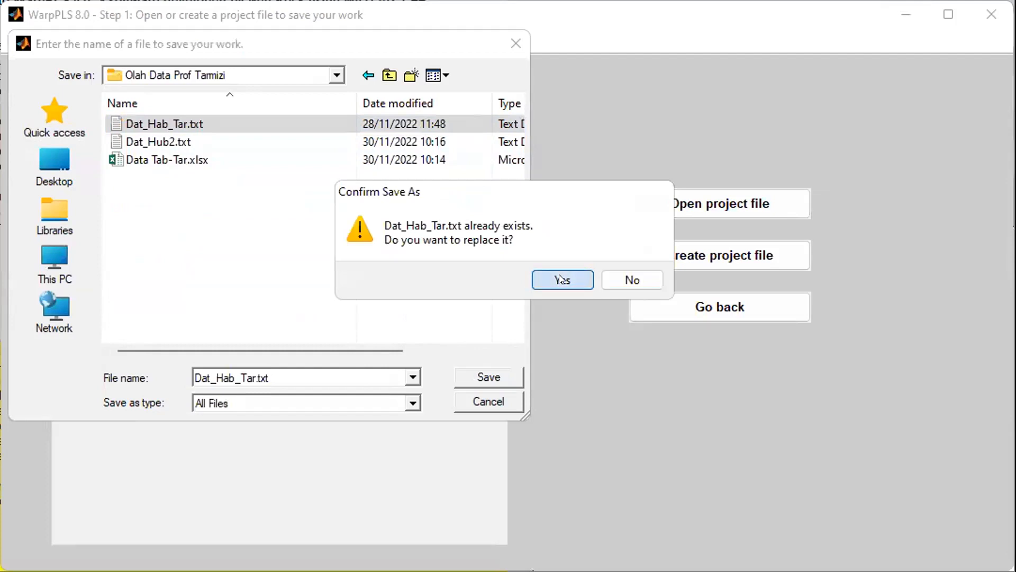
left_click(559, 274)
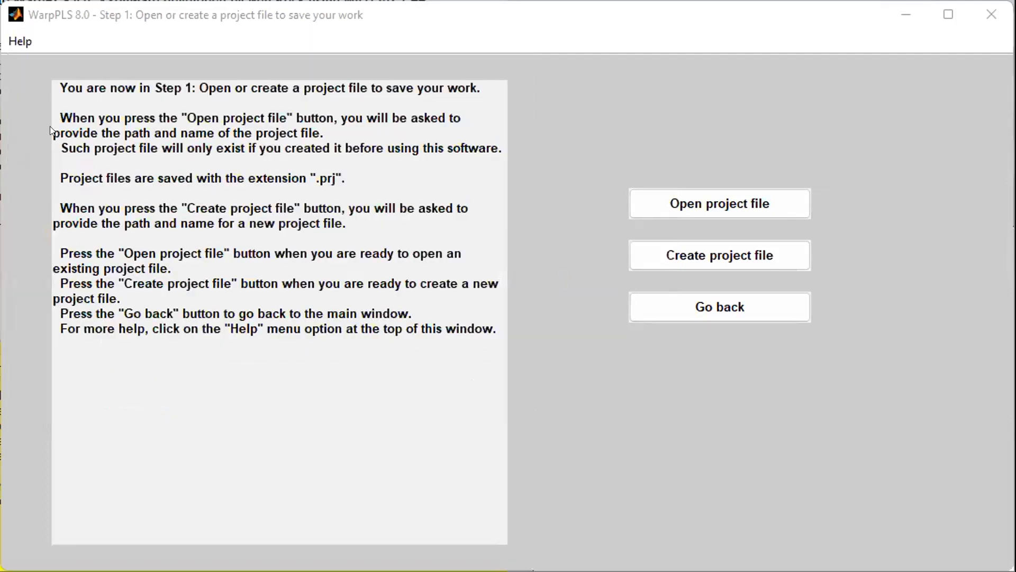
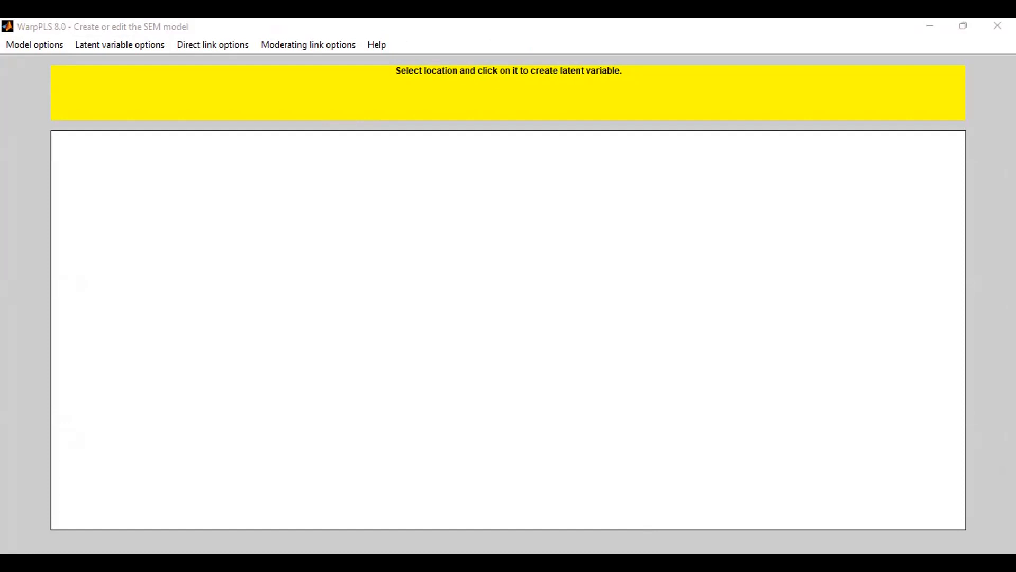
Place a new latent variable on the empty SEM model canvas
left_click(218, 439)
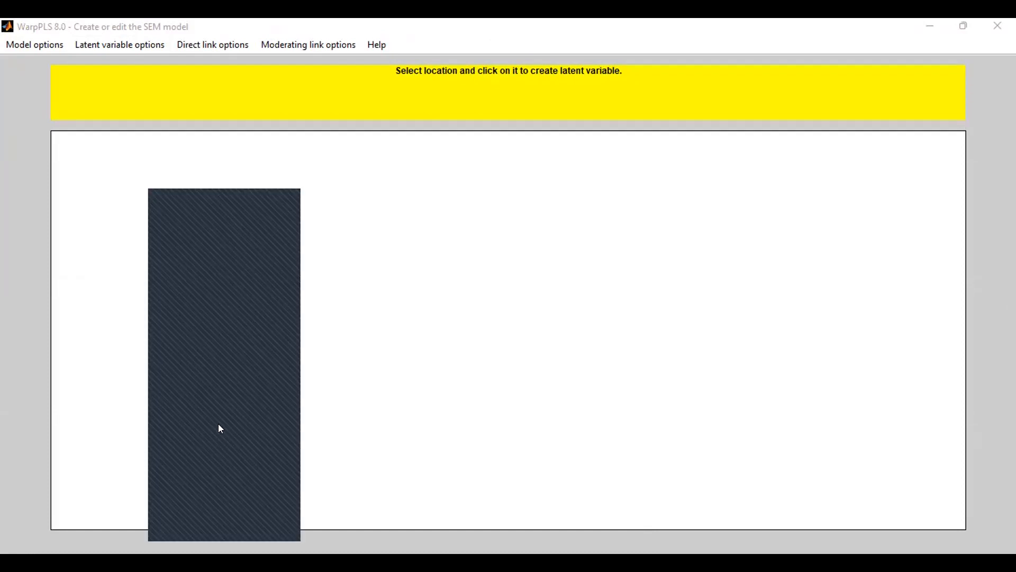
left_click(218, 423)
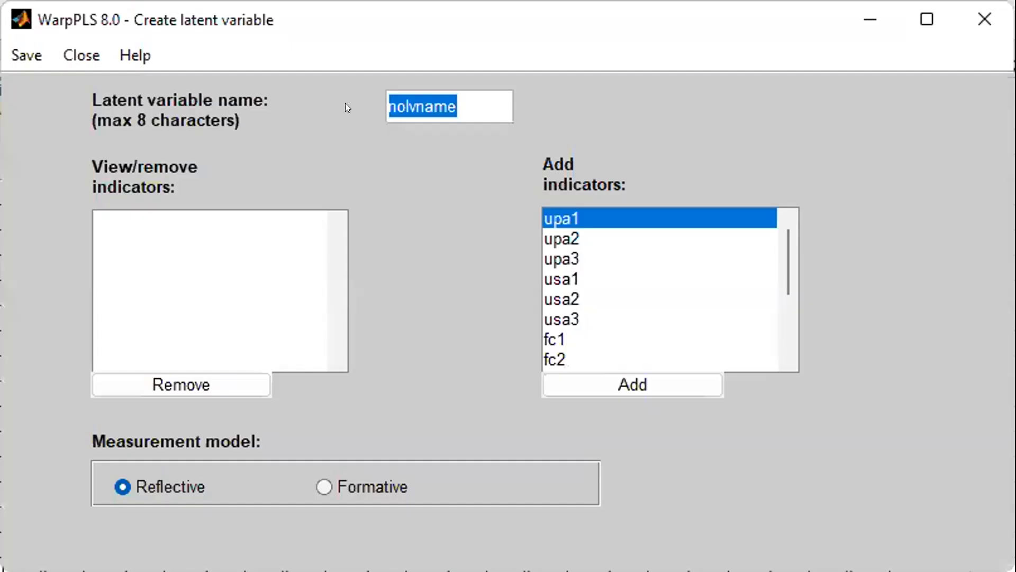
Try to name the latent variable Utilization_of_the_Paypal_Application, with underscores in place of the spaces
type("Paypal Application")
left_click(422, 106)
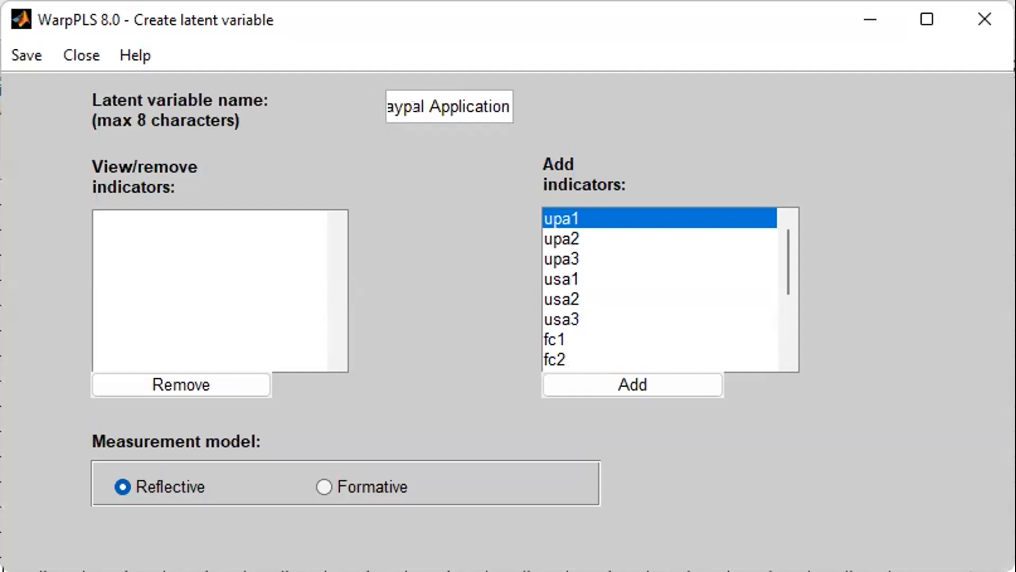
key("Left")
key("Left")
key("Left")
key("Left")
key("Left")
key("Left")
key("Left")
key("Left")
key("Left")
key("Left")
key("Left")
key("Left")
key("Left")
key("Left")
key("Left")
key("Left")
key("Left")
key("Left")
key("Left")
key("Left")
key("Right")
key("Right")
key("Right")
key("Right")
key("Right")
key("Right")
key("Right")
key("Right")
key("Right")
key("Right")
key("Right")
key("Delete")
type("_")
key("Right")
key("Right")
key("Right")
key("BackSpace")
type("_")
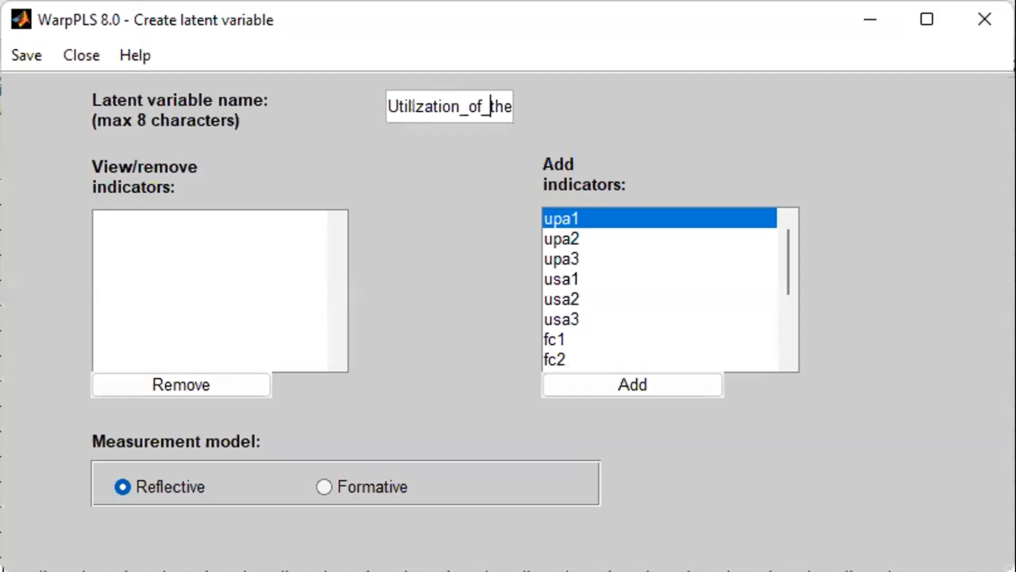
key("Right")
key("Right")
key("Right")
key("Right")
key("Right")
key("Right")
key("Right")
key("Right")
key("Right")
key("Right")
key("Right")
key("Left")
key("Left")
key("Left")
key("Left")
key("Left")
key("Left")
key("Left")
key("BackSpace")
type("_")
key("Right")
key("Right")
key("Right")
key("Right")
key("Right")
key("Right")
key("Right")
key("BackSpace")
type("_")
Append (X1) to the end of the long latent variable name
key("Right")
key("Right")
key("Right")
key("Right")
key("Right")
key("Right")
key("Right")
key("Right")
key("Right")
type("(X1")
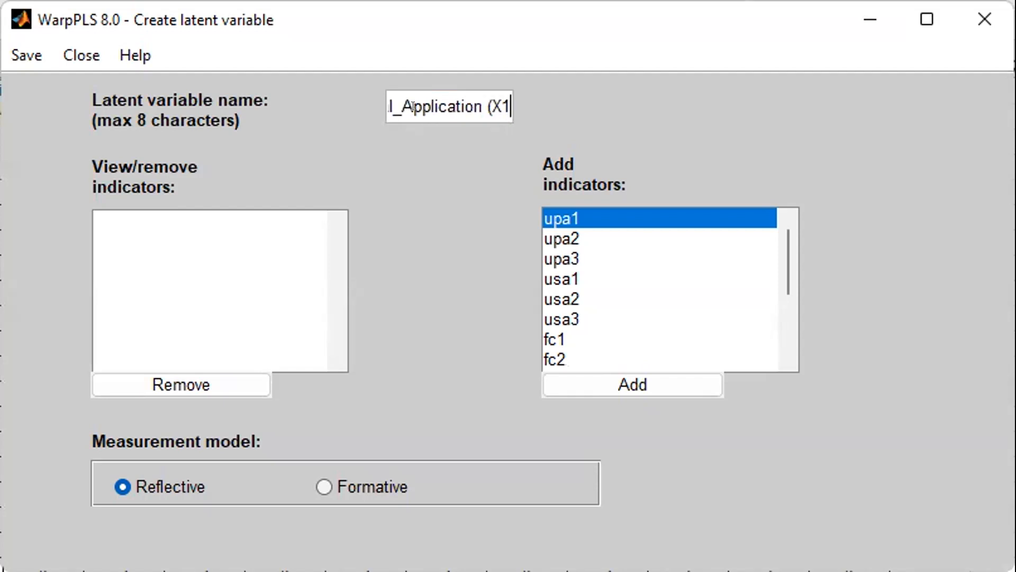
type(")")
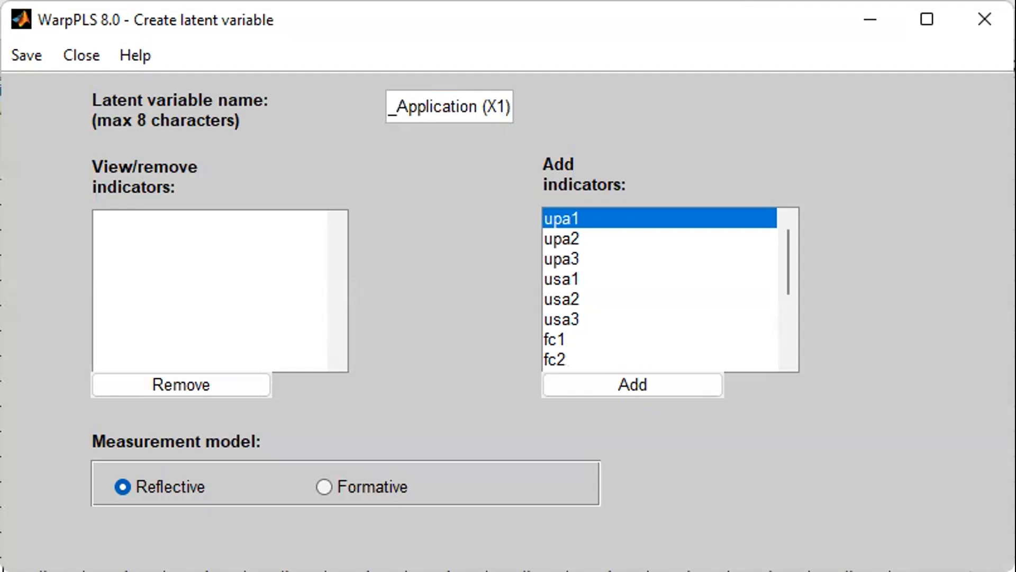
Add upa1, upa2 and upa3 as the latent variable's indicators, dismissing the name-length warning
left_click(651, 371)
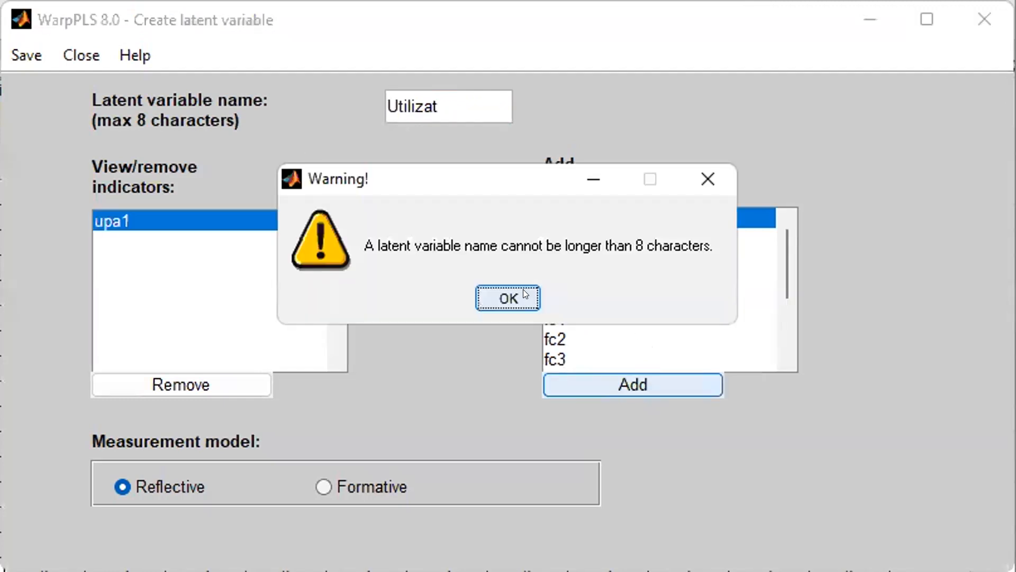
left_click(524, 291)
left_click(625, 383)
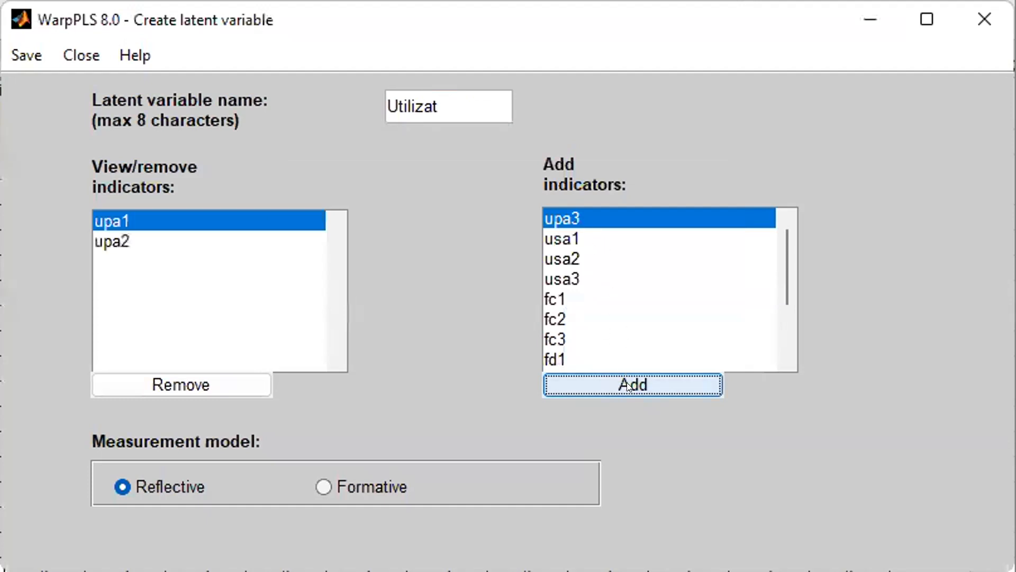
left_click(628, 384)
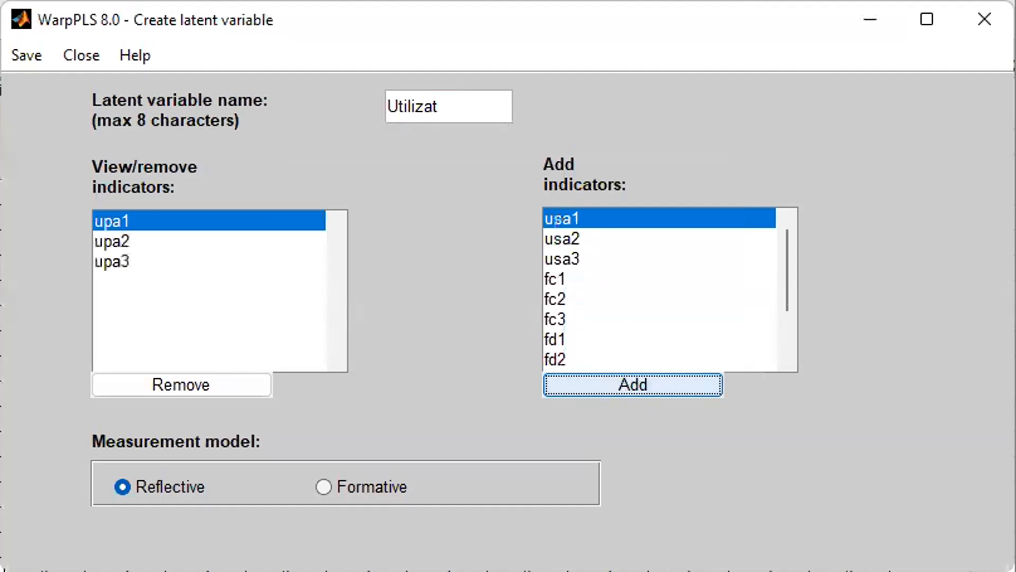
Rename the latent variable UPA_X1 and save its settings with the reflective measurement model
left_click(470, 93)
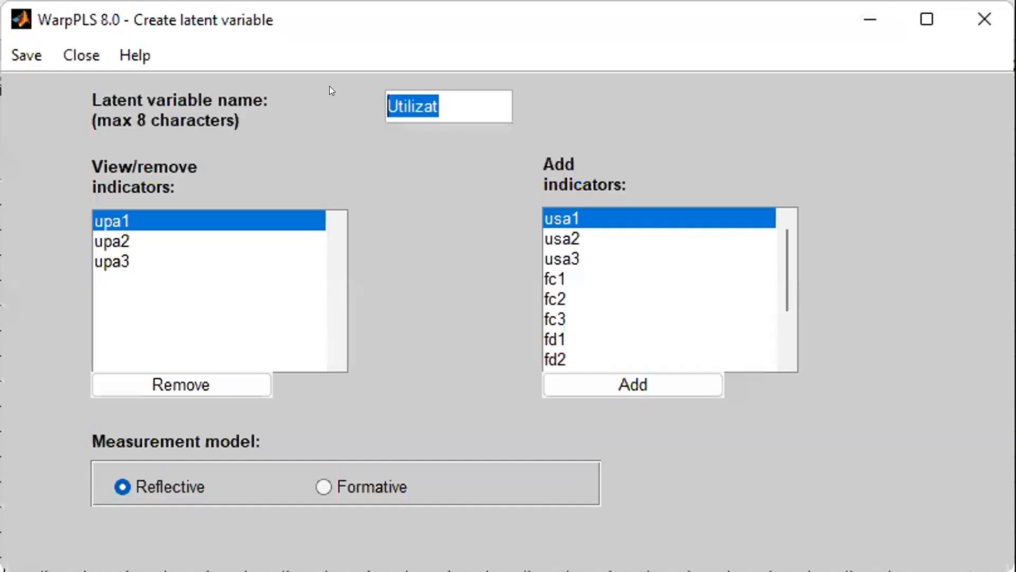
type("UP")
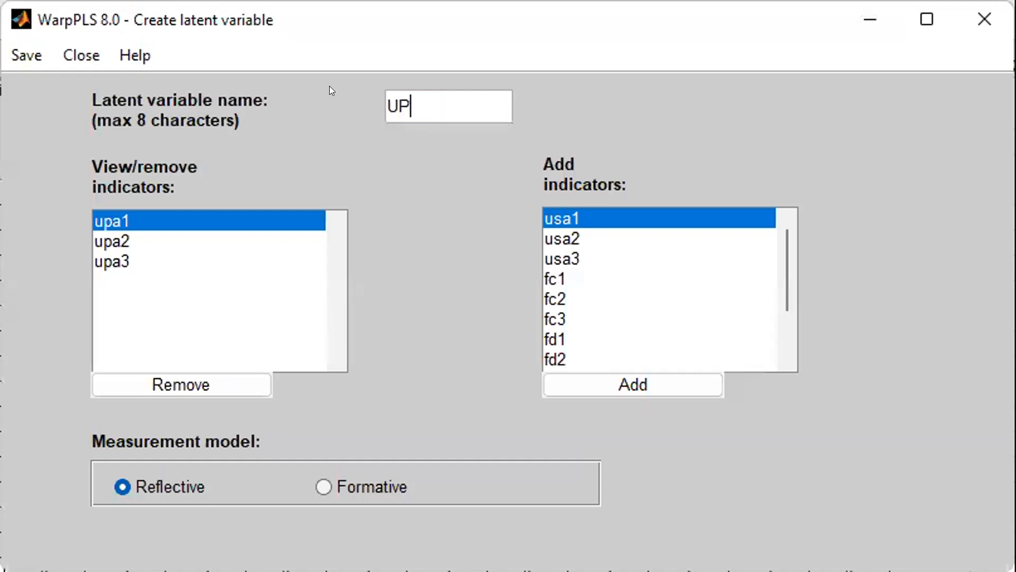
type("A_X1")
left_click(24, 52)
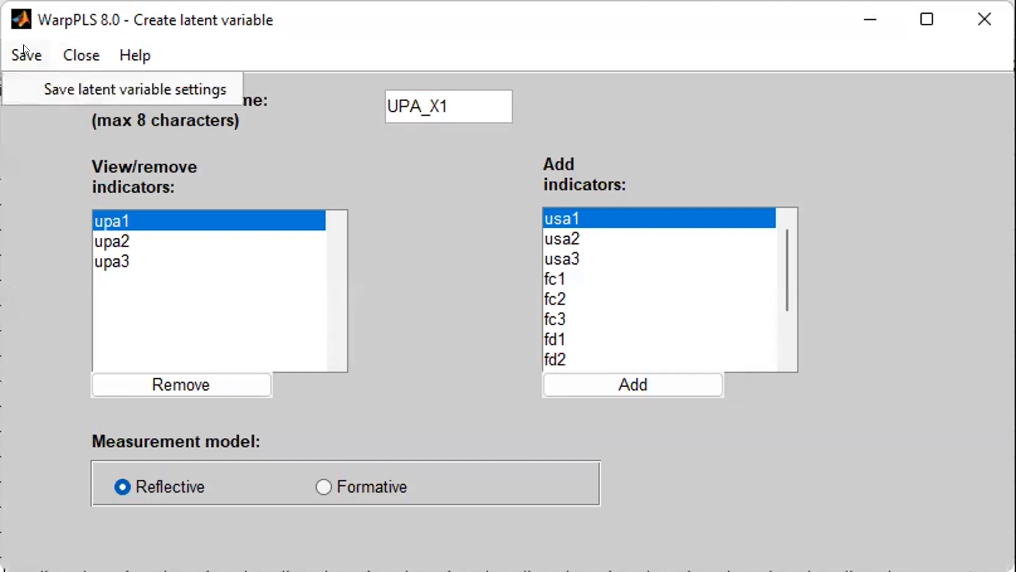
left_click(41, 69)
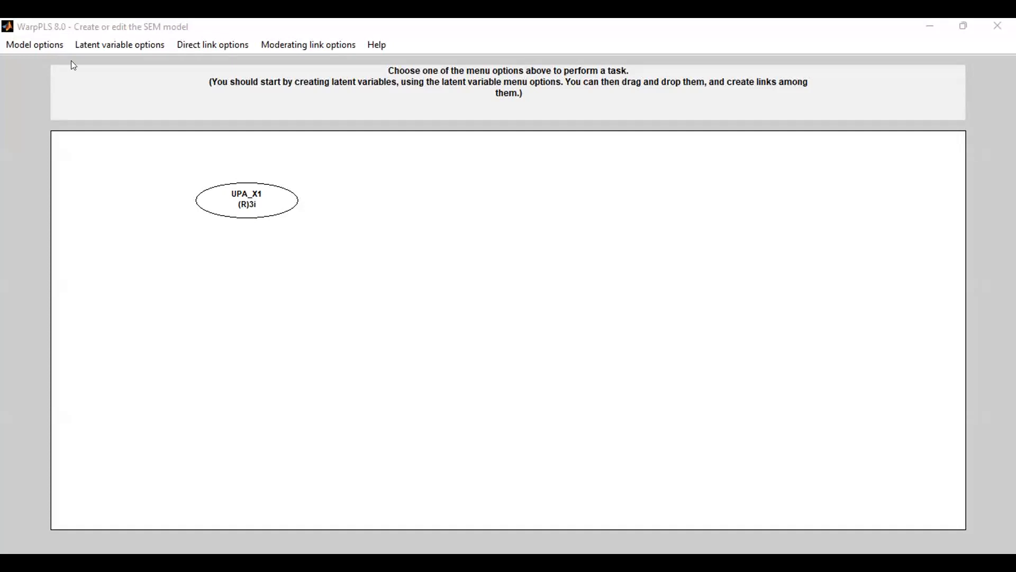
Create a second latent variable below UPA_X1 and name it USA_X2
left_click(87, 47)
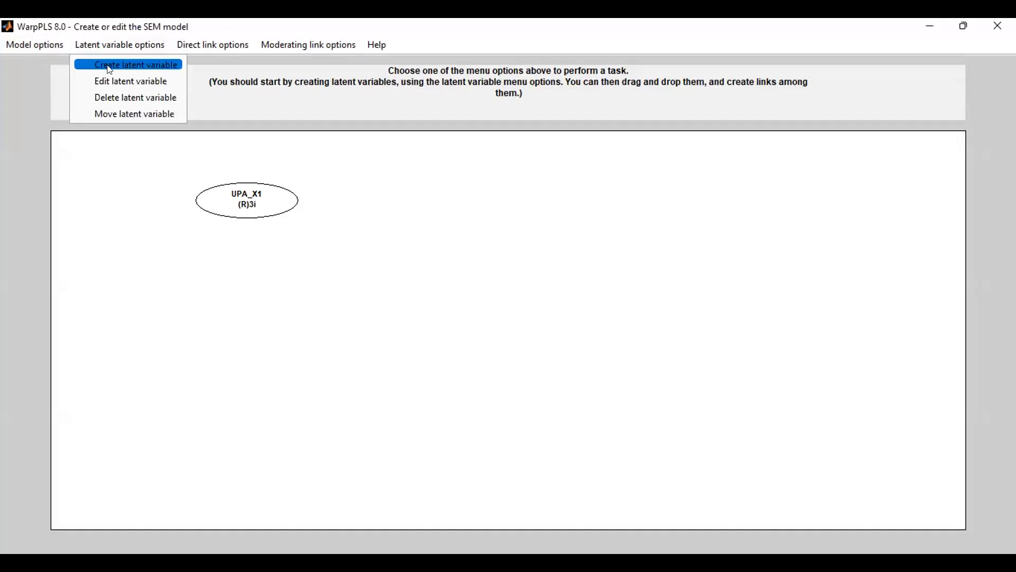
left_click(109, 65)
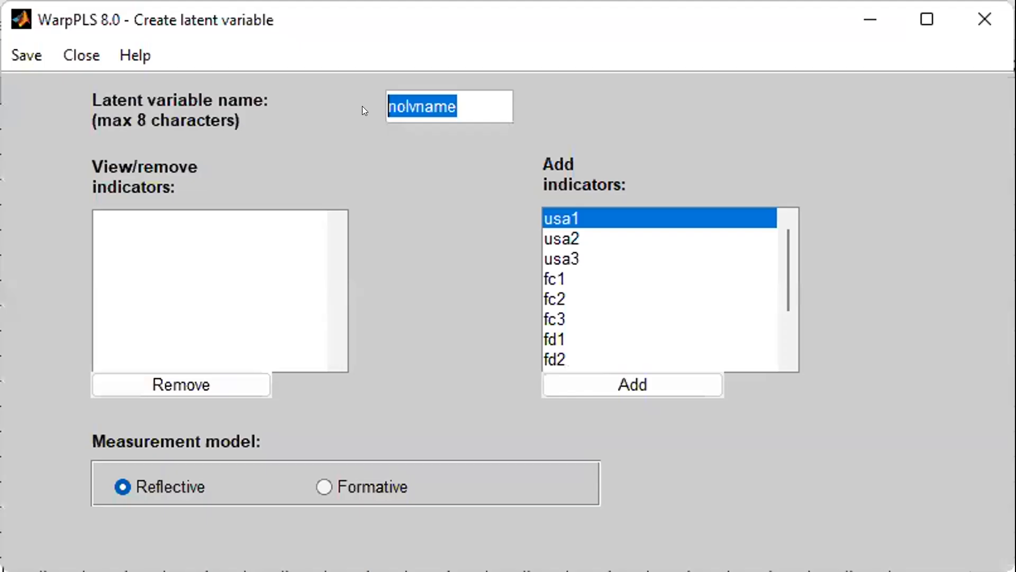
type("us")
key("BackSpace")
key("BackSpace")
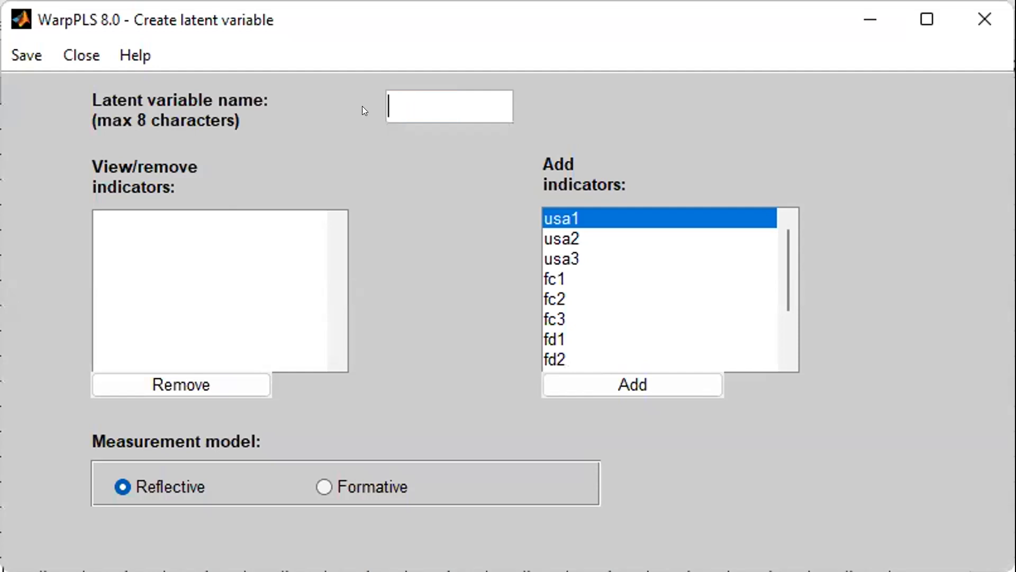
type("USA_X2")
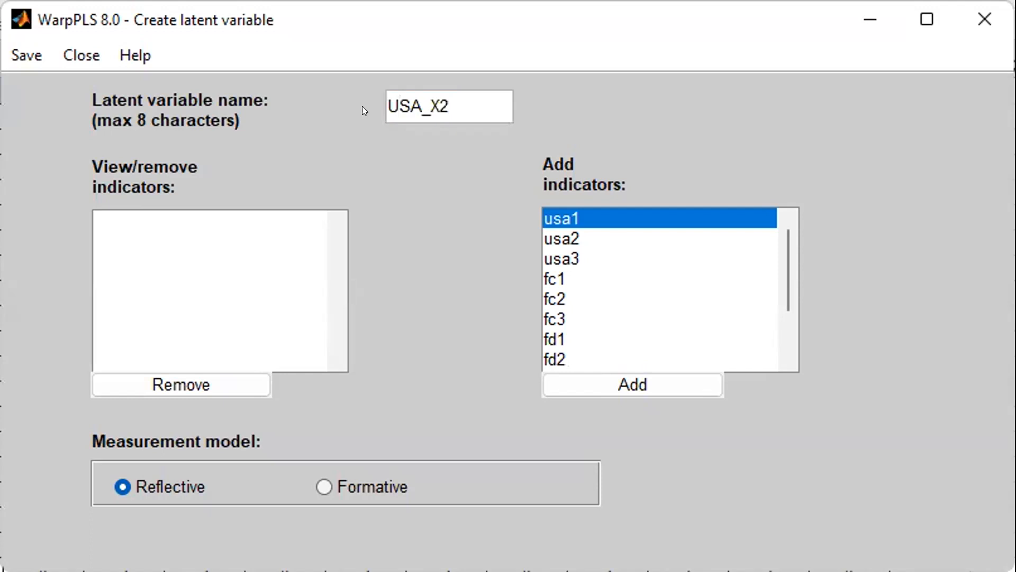
Add usa1, usa2 and usa3 as indicators of USA_X2 and save its settings with the reflective measurement model
left_click(626, 385)
left_click(626, 384)
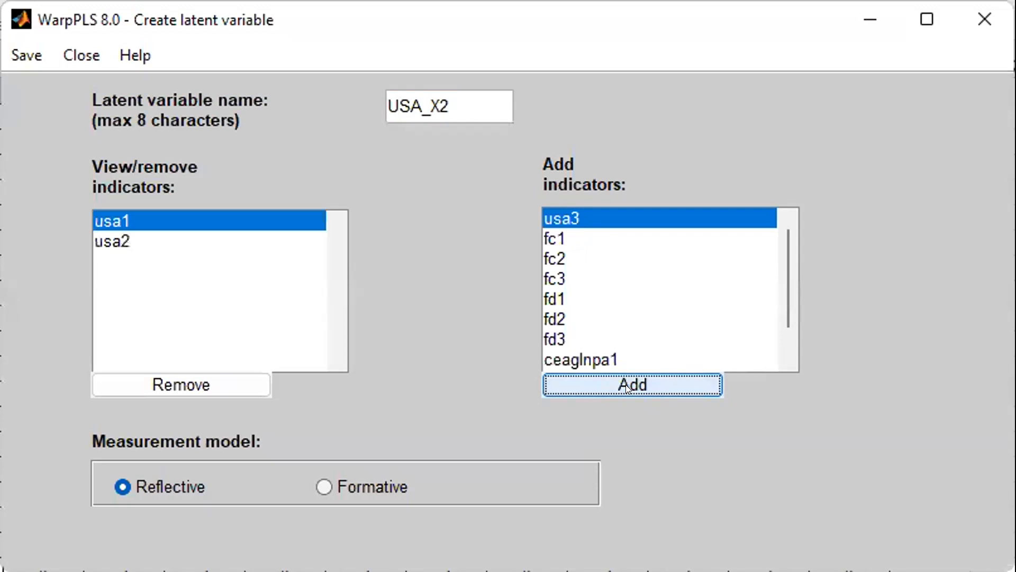
left_click(625, 385)
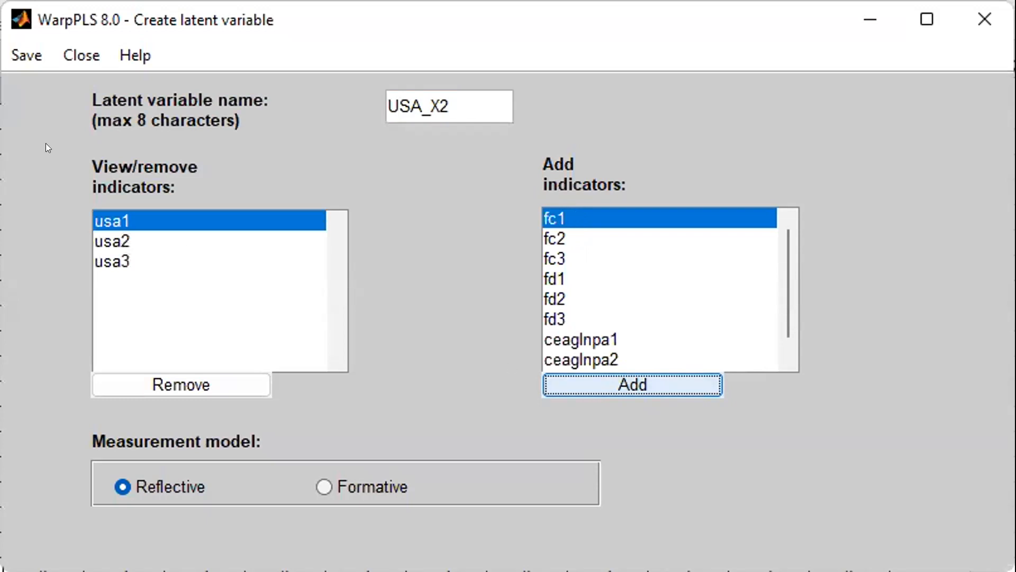
left_click(21, 58)
left_click(22, 82)
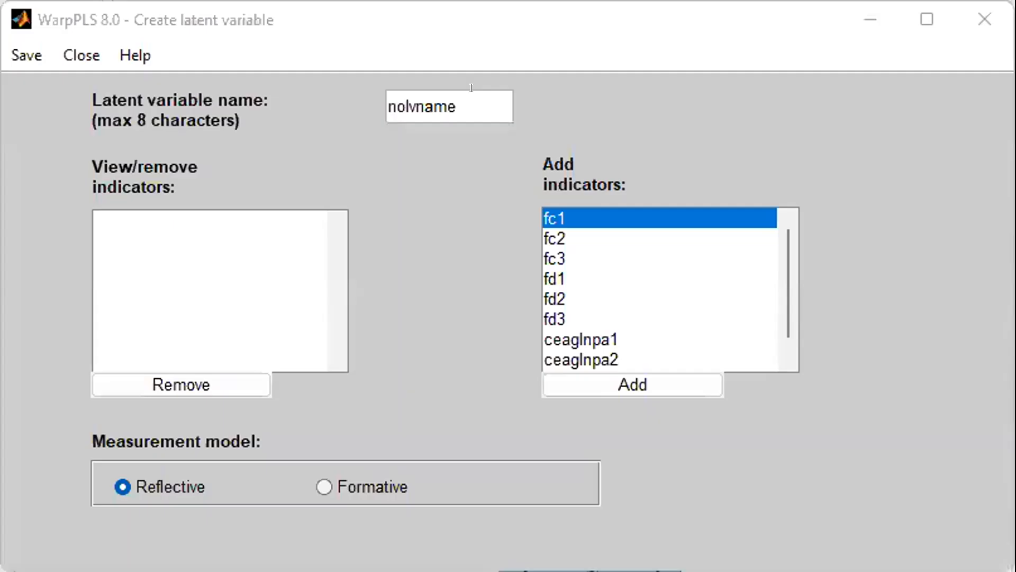
Define the next reflective latent variable as FC_X3 with indicators fc1, fc2 and fc3, and save its settings
left_click(350, 95)
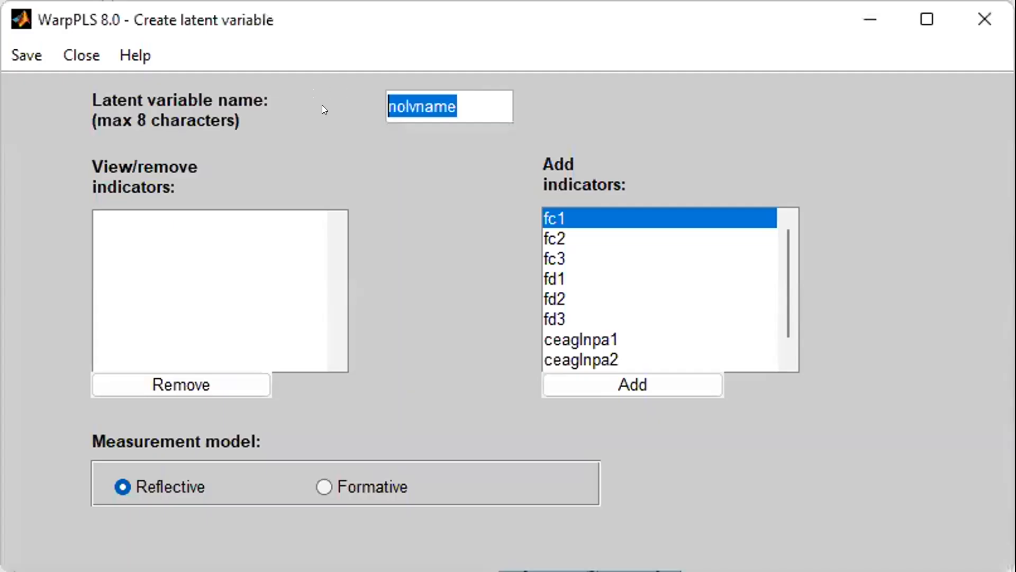
type("F")
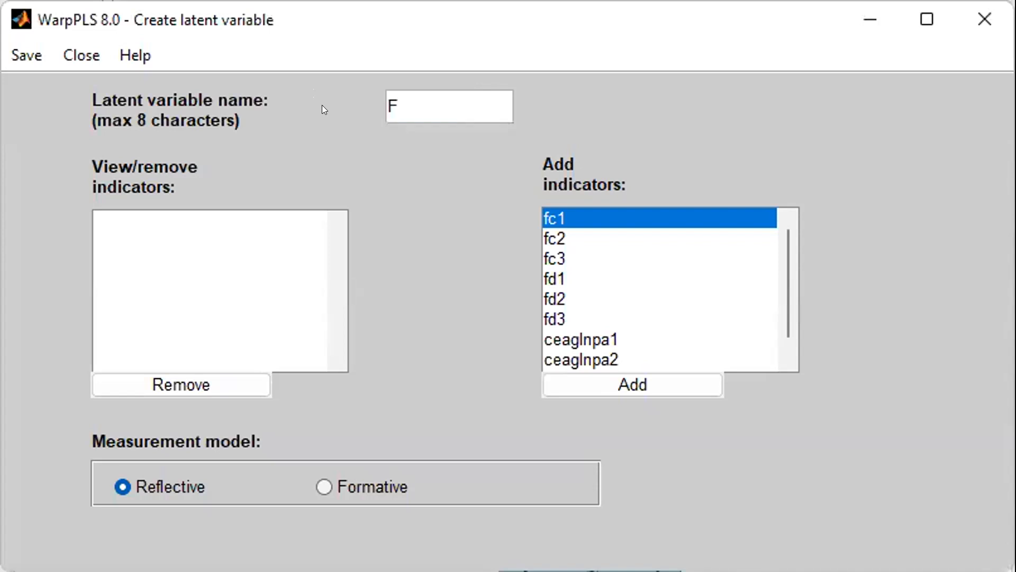
type("C_X3")
left_click(592, 385)
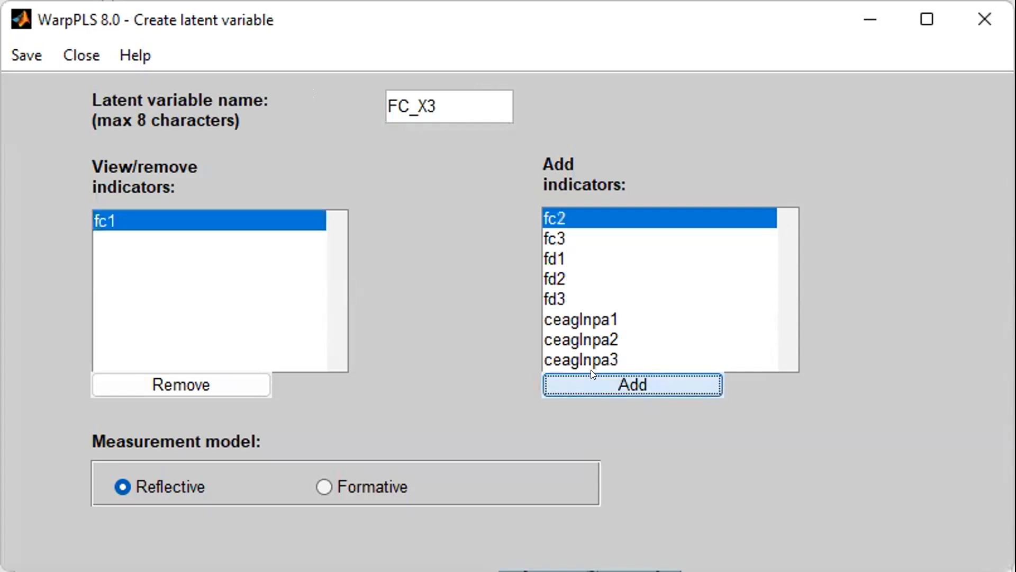
left_click(591, 374)
left_click(591, 371)
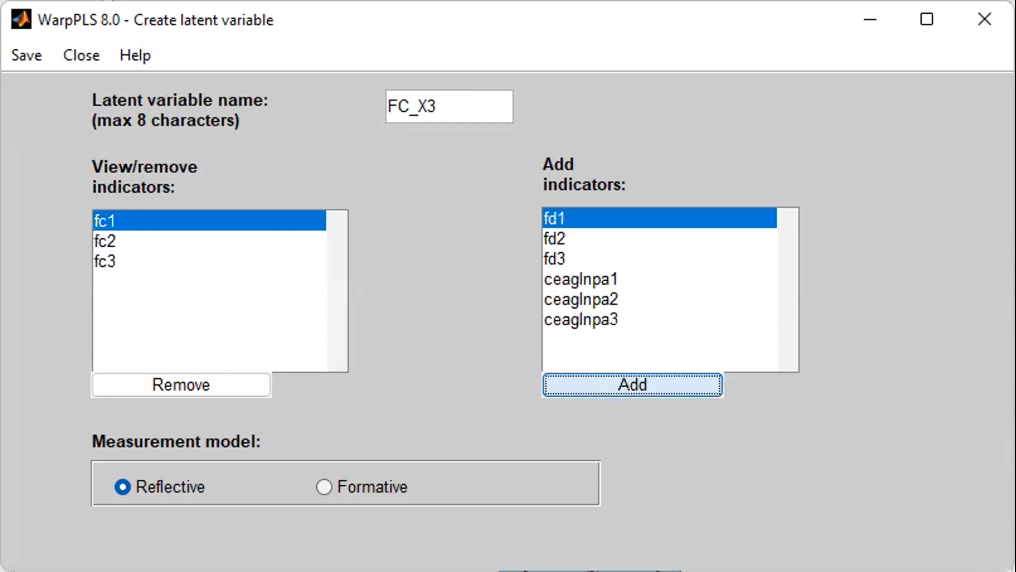
left_click(25, 56)
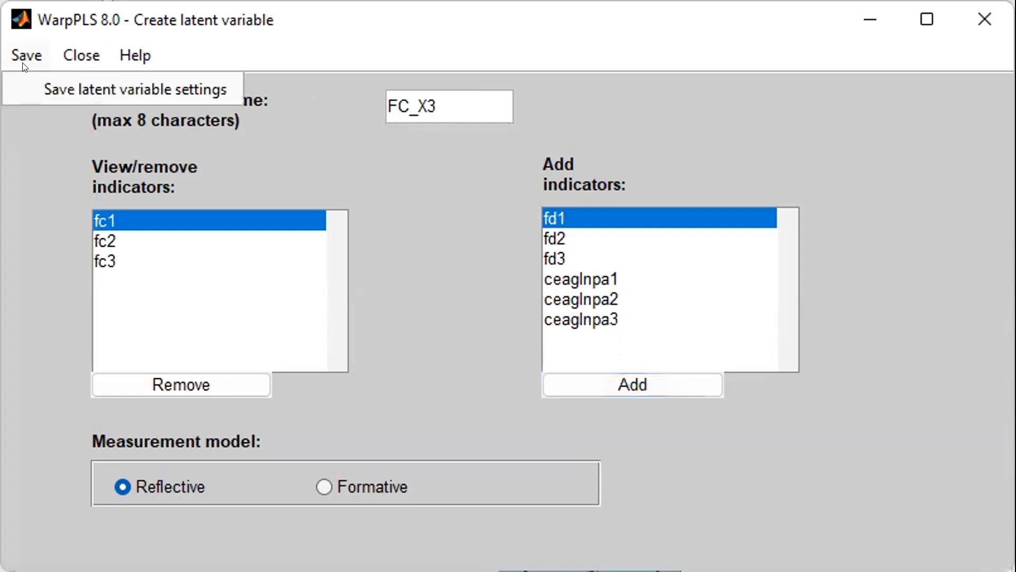
left_click(23, 82)
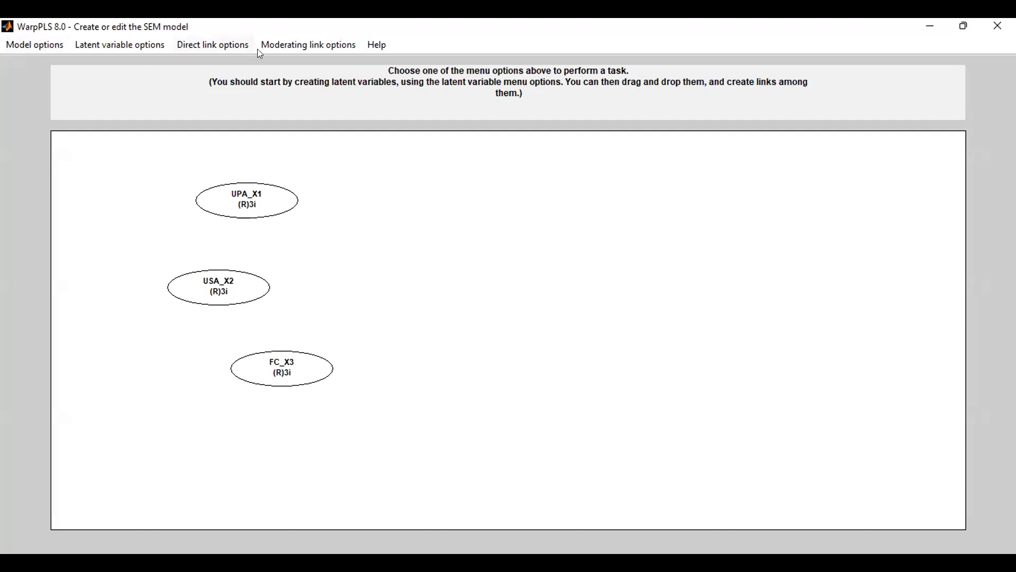
Create the reflective latent variable FD_Z with indicators fd1, fd2 and fd3, placed to the right of UPA_X1
left_click(112, 48)
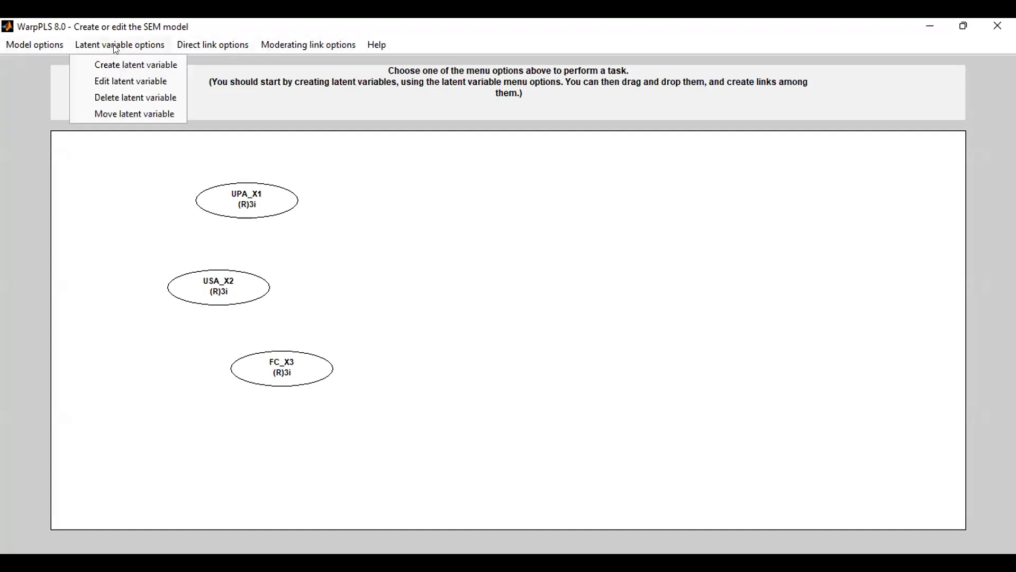
left_click(120, 59)
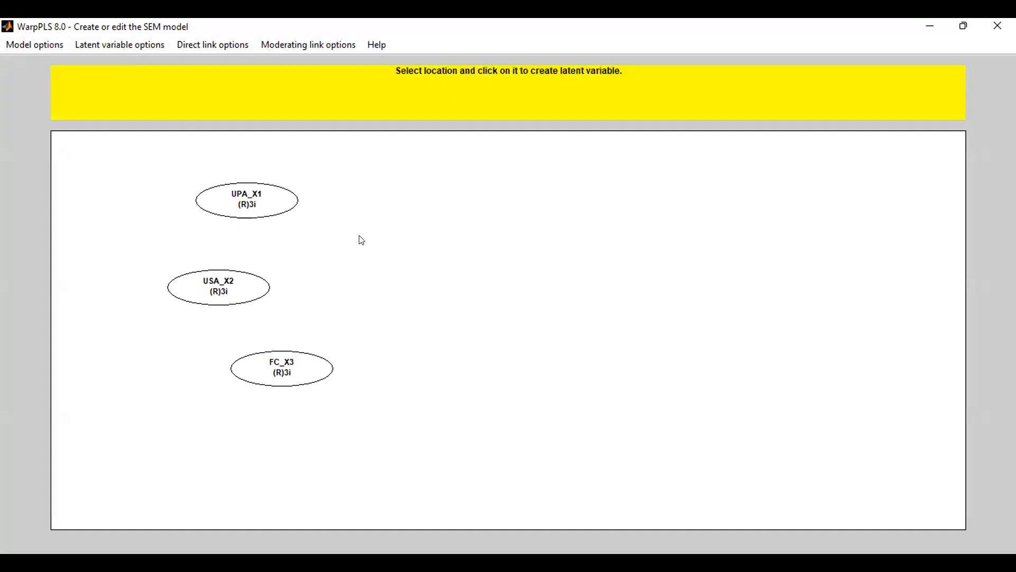
left_click(577, 225)
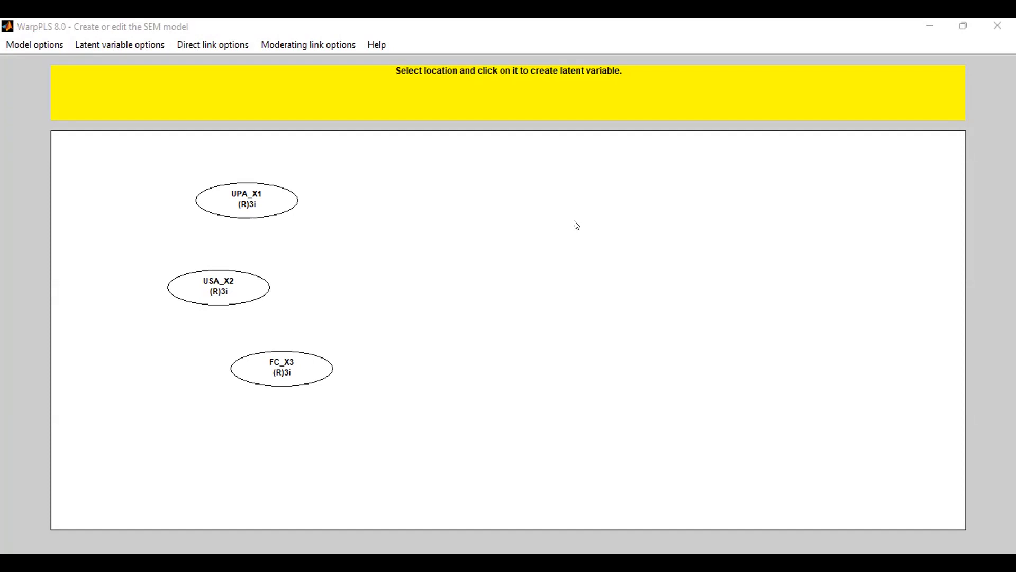
left_click(577, 225)
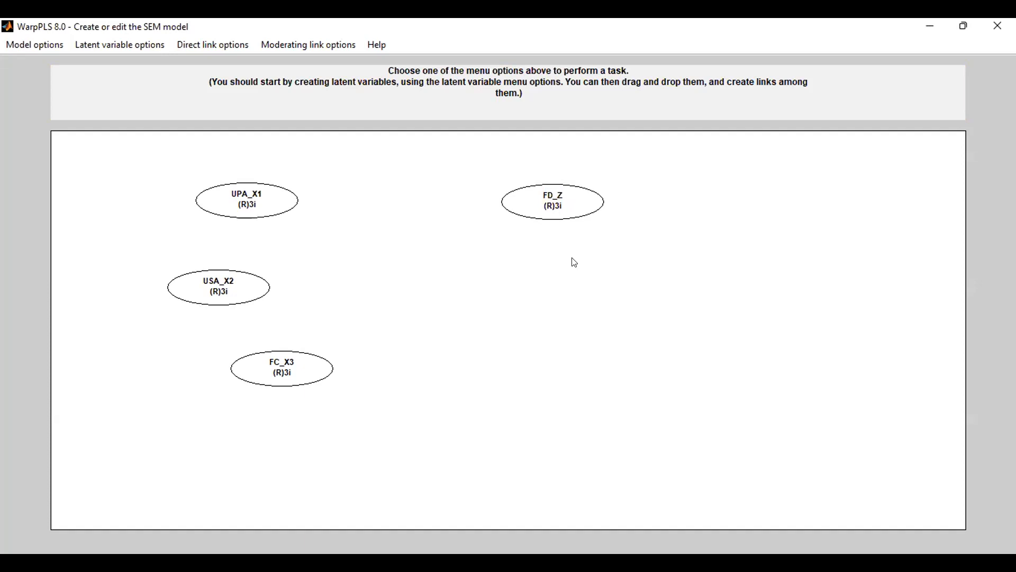
Create the reflective latent variable CEAGLNPA with indicators ceaglnpa1 to ceaglnpa3 below and right of FD_Z, dismissing the name-length warning
left_click(136, 46)
left_click(136, 59)
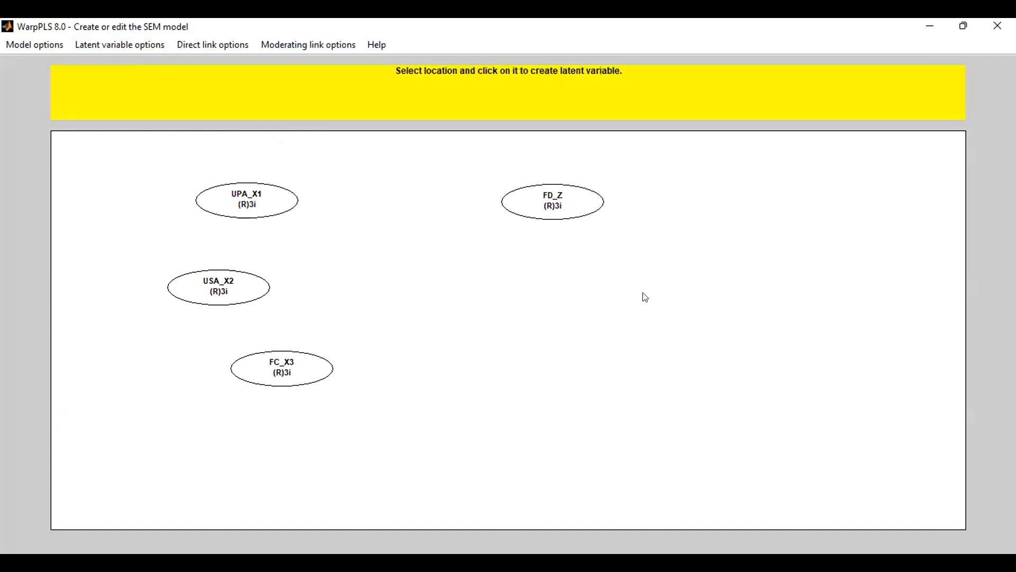
left_click(661, 297)
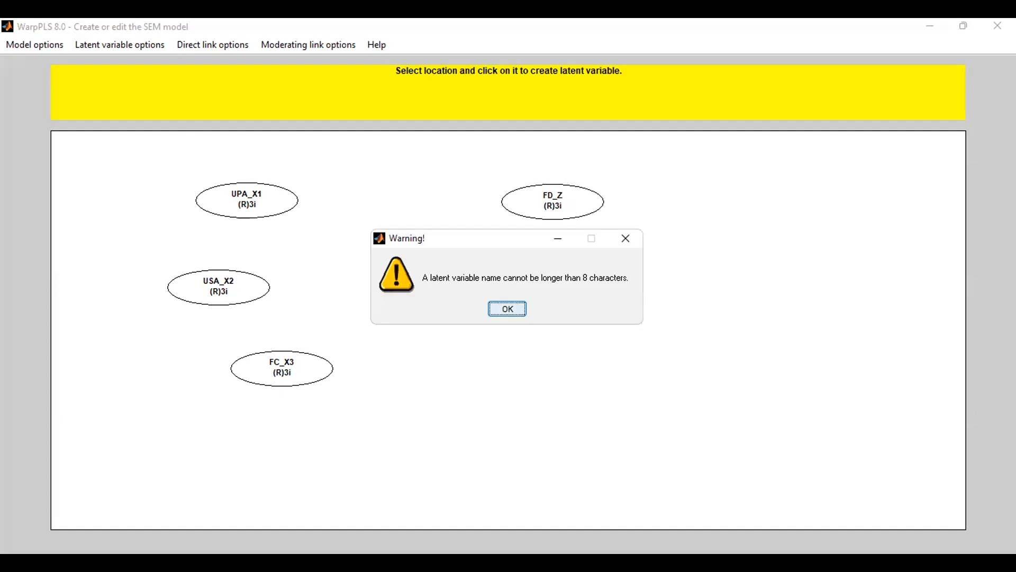
left_click(507, 308)
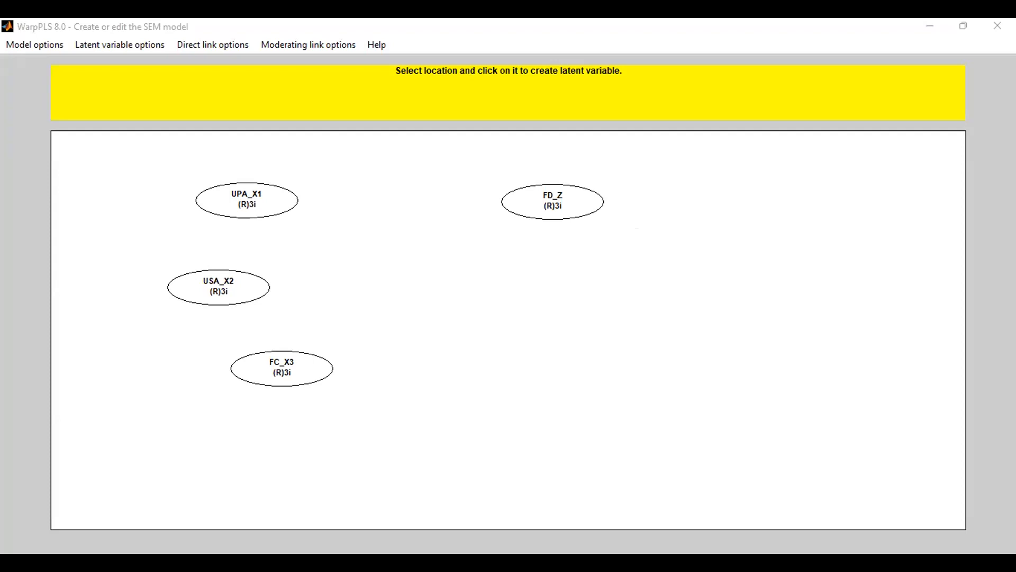
left_click(660, 294)
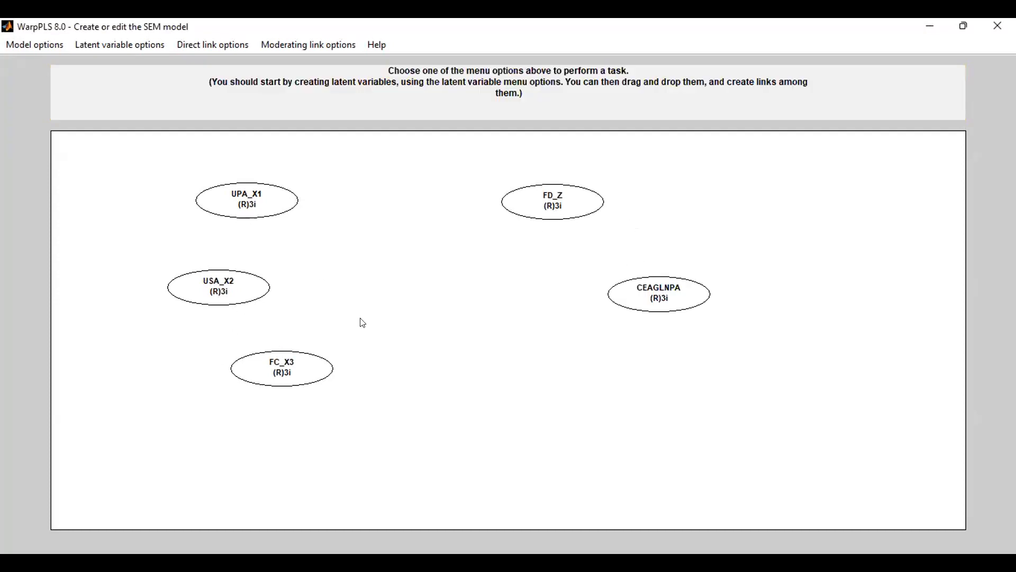
Spread out the five latent variables, with USA_X2 far left, FC_X3 lower centre, CEAGLNPA lower right and FD_Z closer to UPA_X1
left_click(314, 217)
left_click_drag(220, 300, 306, 324)
left_click_drag(283, 370, 312, 435)
left_click_drag(307, 323, 186, 323)
left_click_drag(671, 289, 673, 323)
left_click_drag(318, 430, 457, 418)
left_click_drag(550, 207, 521, 213)
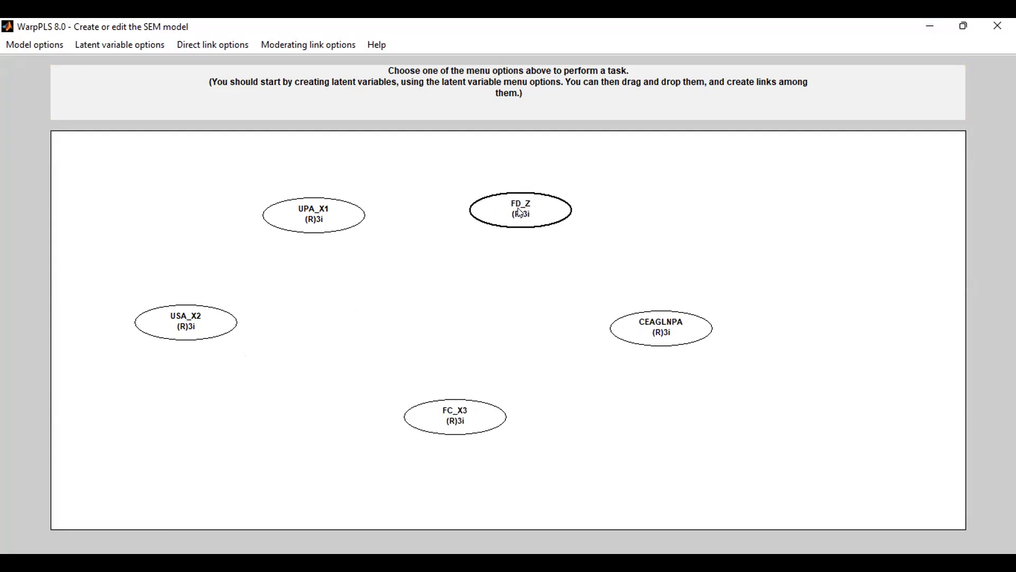
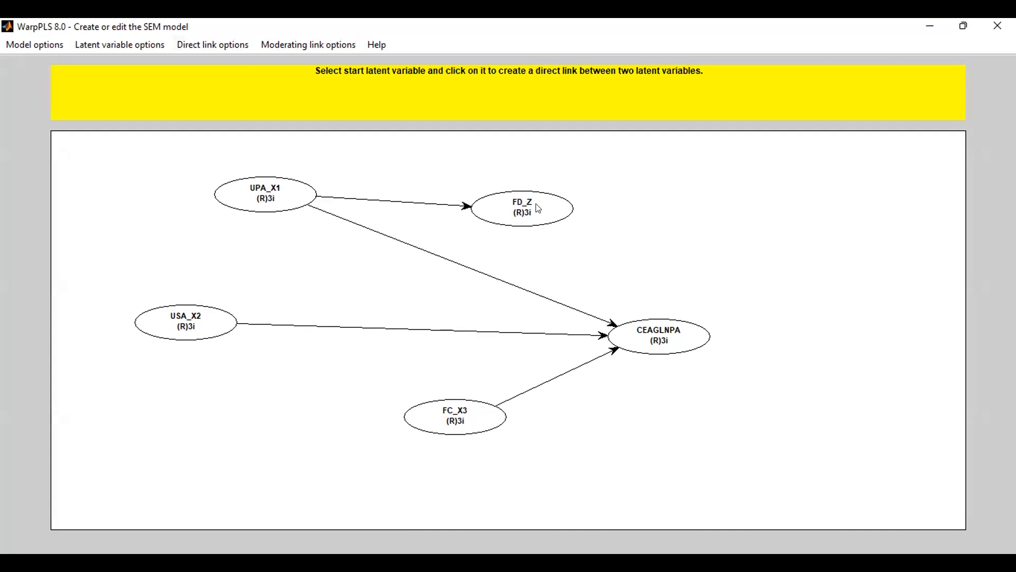
Create direct links from FD_Z to CEAGLNPA and from USA_X2 to FD_Z
left_click(669, 337)
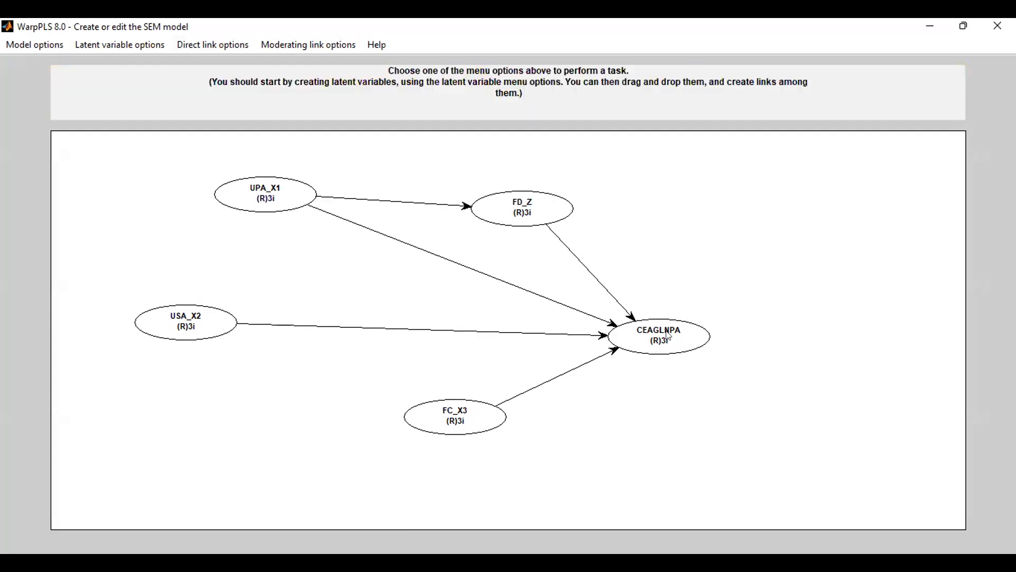
left_click(186, 45)
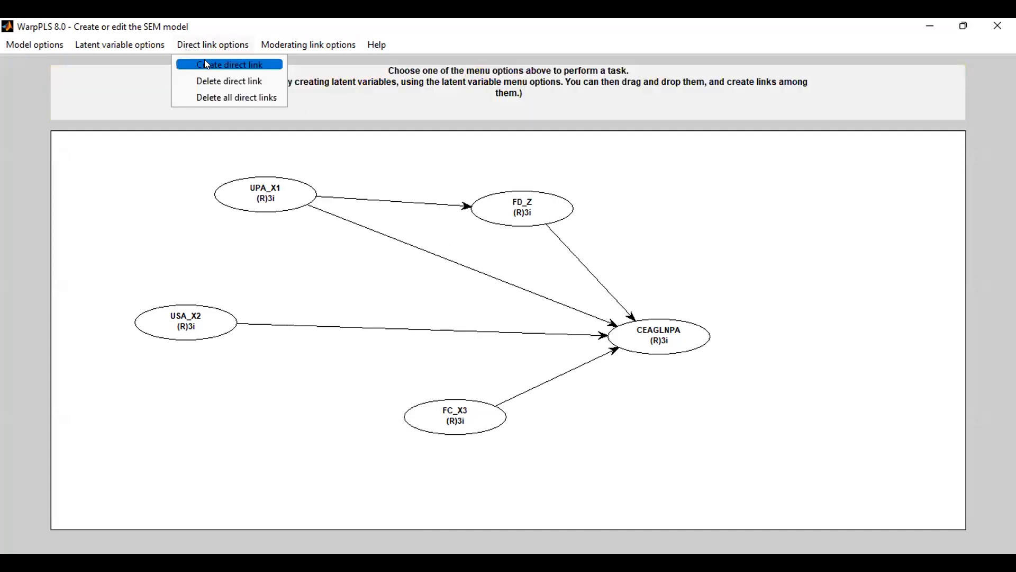
left_click(205, 61)
left_click(207, 321)
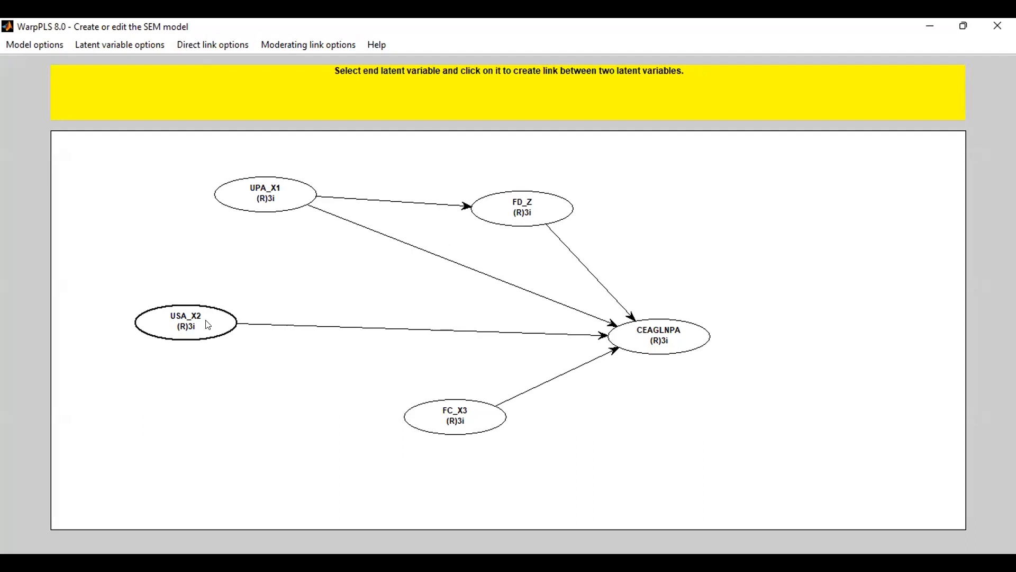
left_click(538, 206)
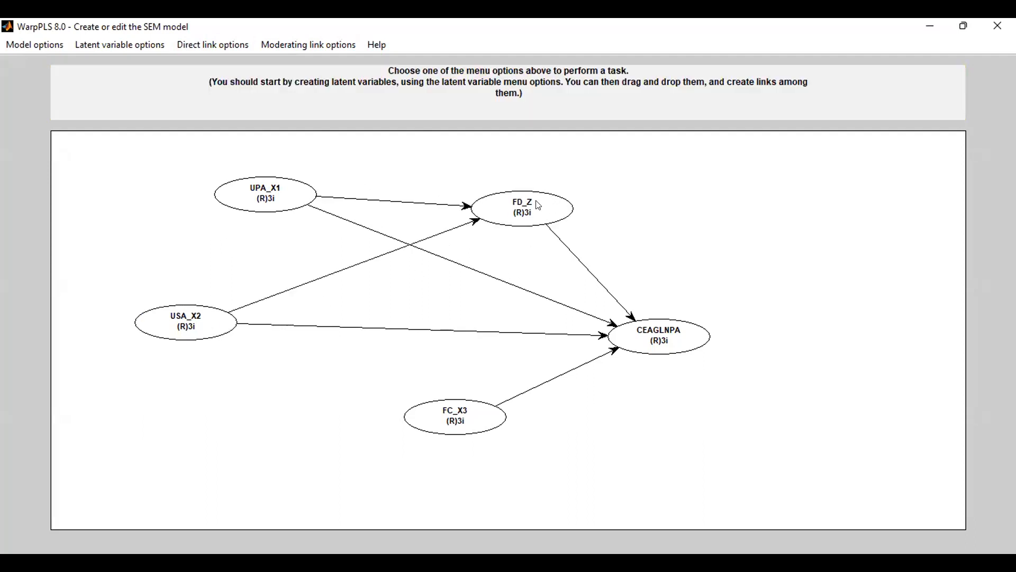
Create a direct link from FC_X3 to FD_Z
left_click(223, 43)
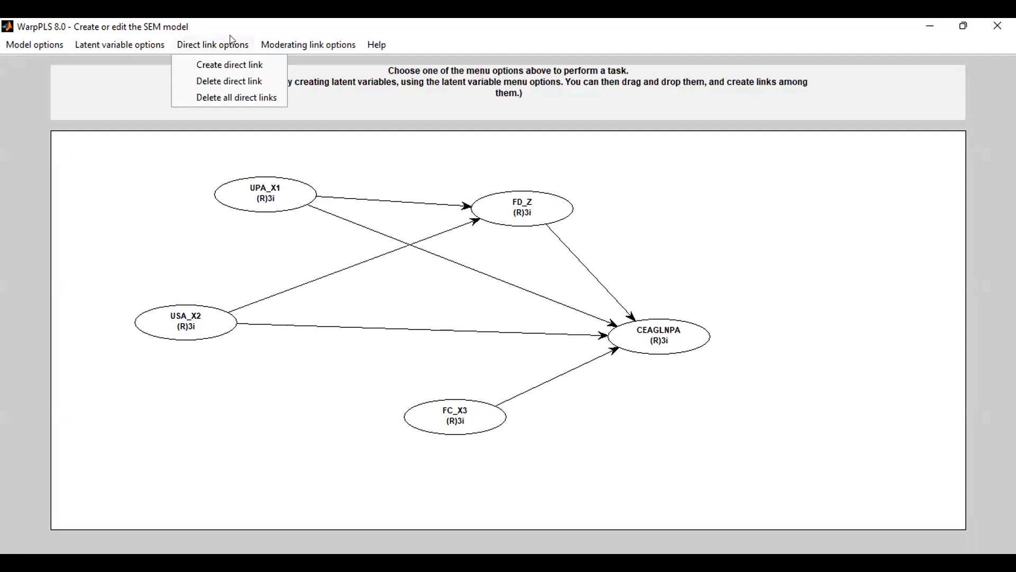
left_click(233, 64)
left_click(469, 413)
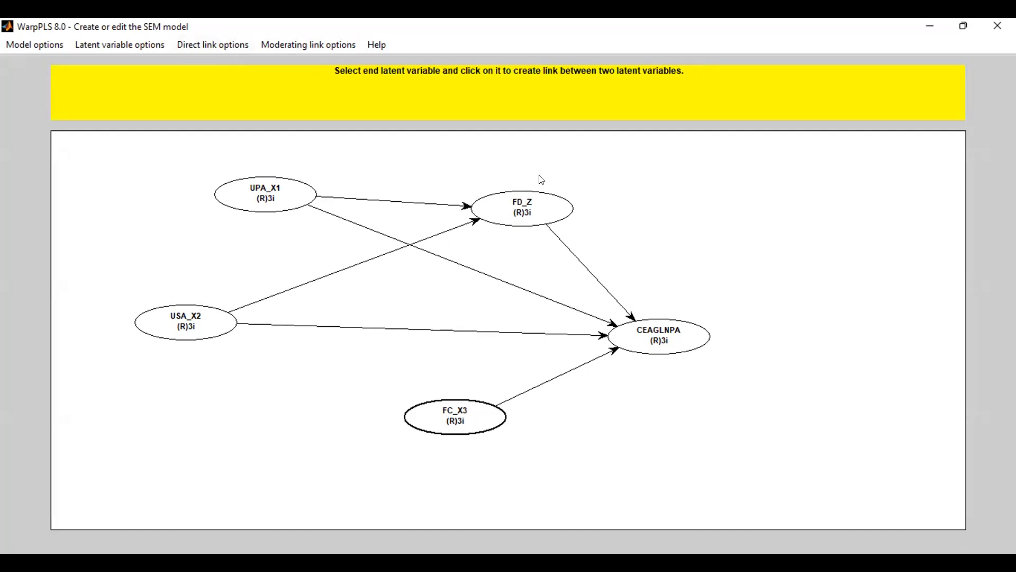
left_click(527, 208)
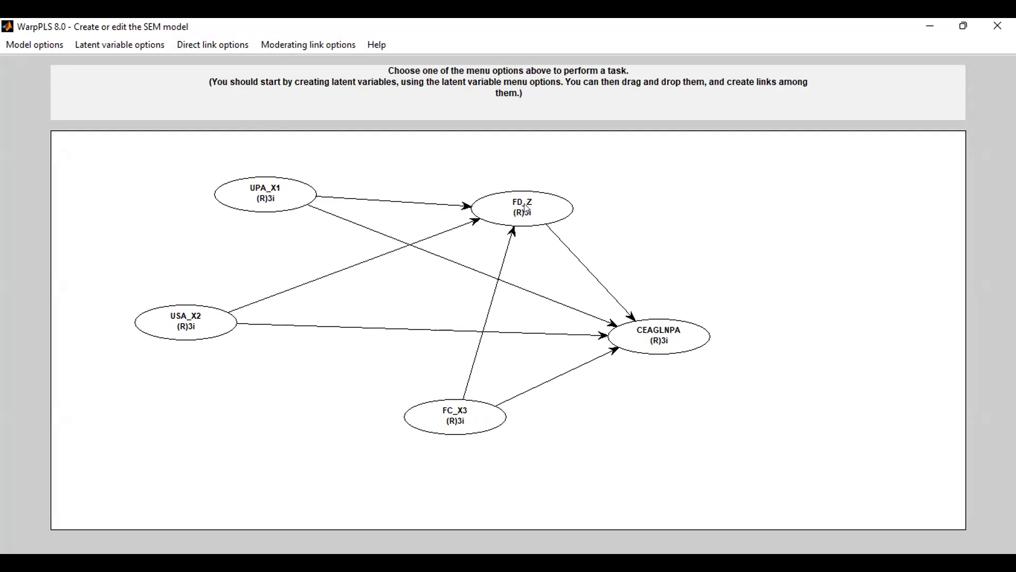
Show the indicators on the model graph and reposition UPA_X1, USA_X2, FC_X3 and FD_Z, bringing UPA_X1 roughly above USA_X2
left_click(39, 51)
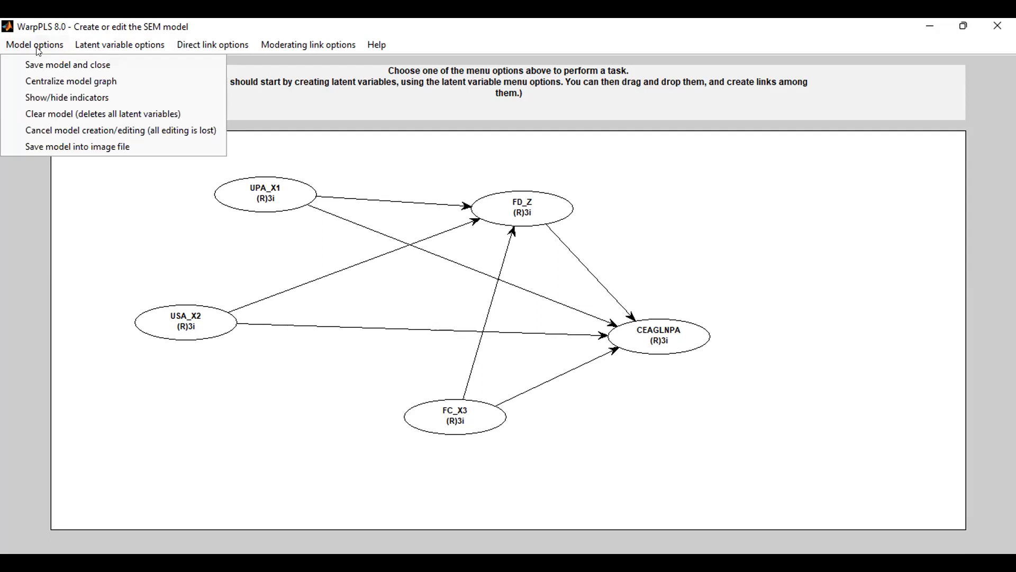
left_click(50, 96)
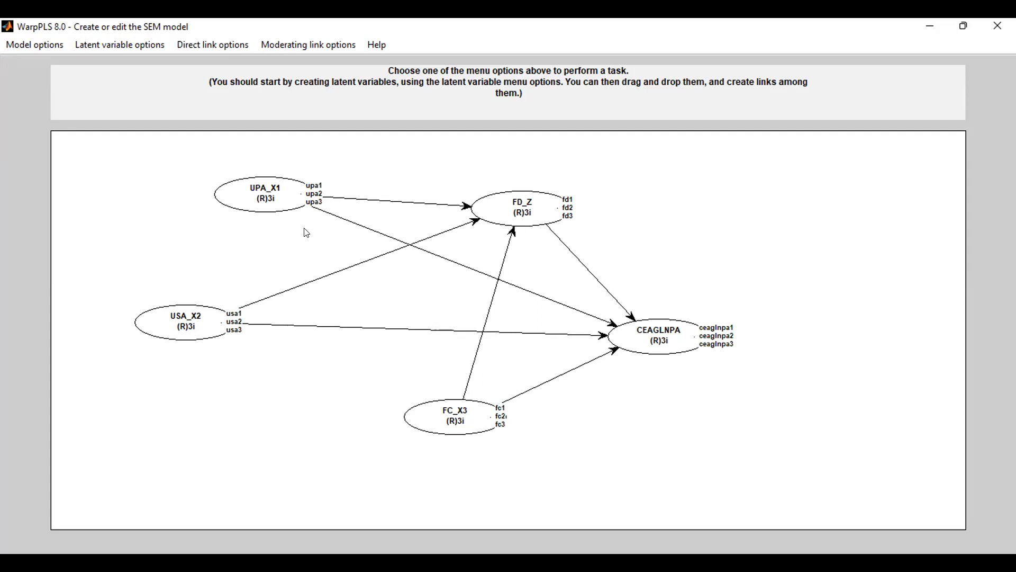
left_click_drag(454, 426, 392, 456)
left_click_drag(165, 323, 278, 336)
left_click_drag(543, 212, 603, 182)
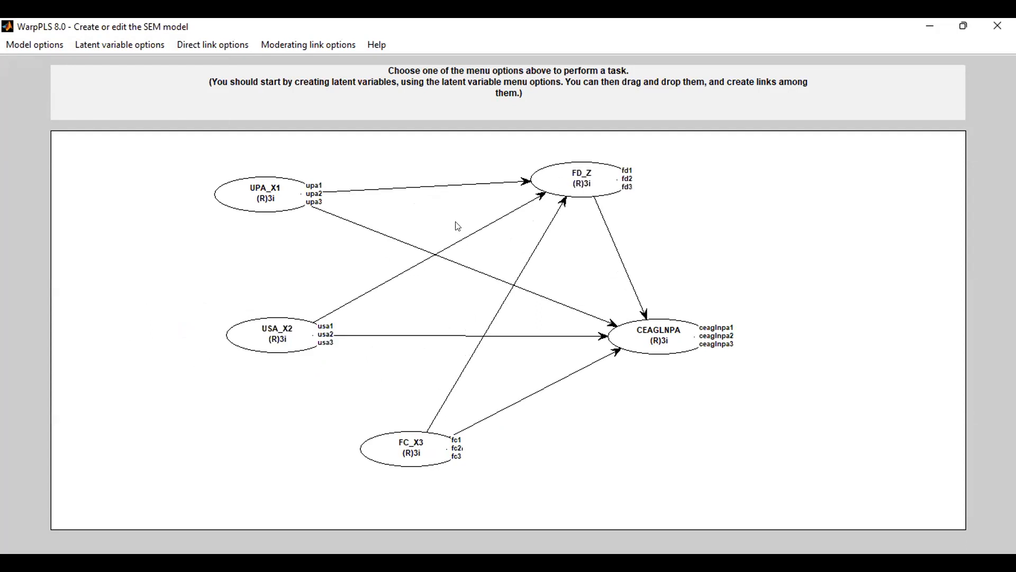
left_click_drag(265, 335, 252, 338)
left_click_drag(295, 201, 308, 231)
left_click_drag(564, 185, 538, 219)
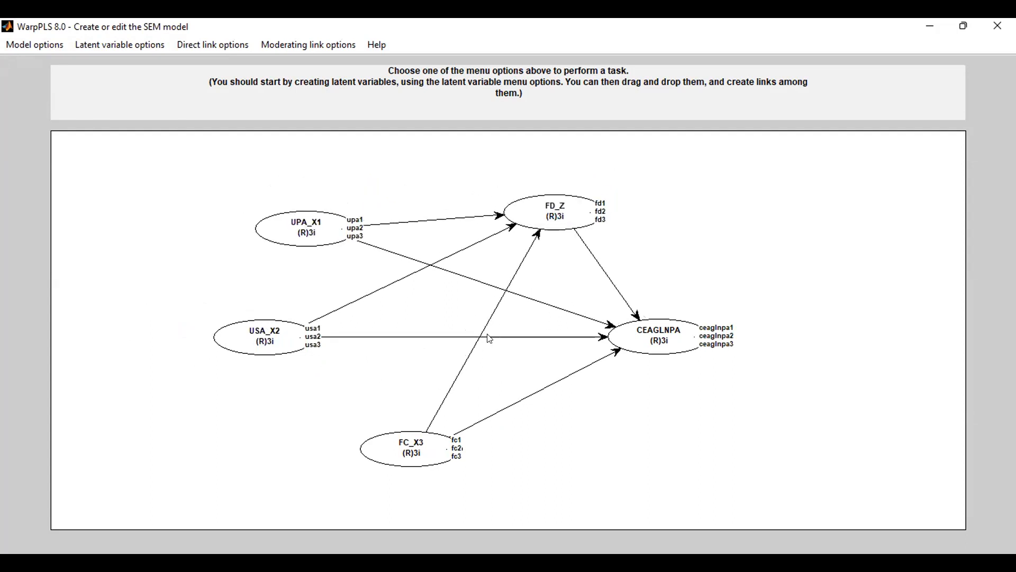
left_click_drag(264, 339, 295, 340)
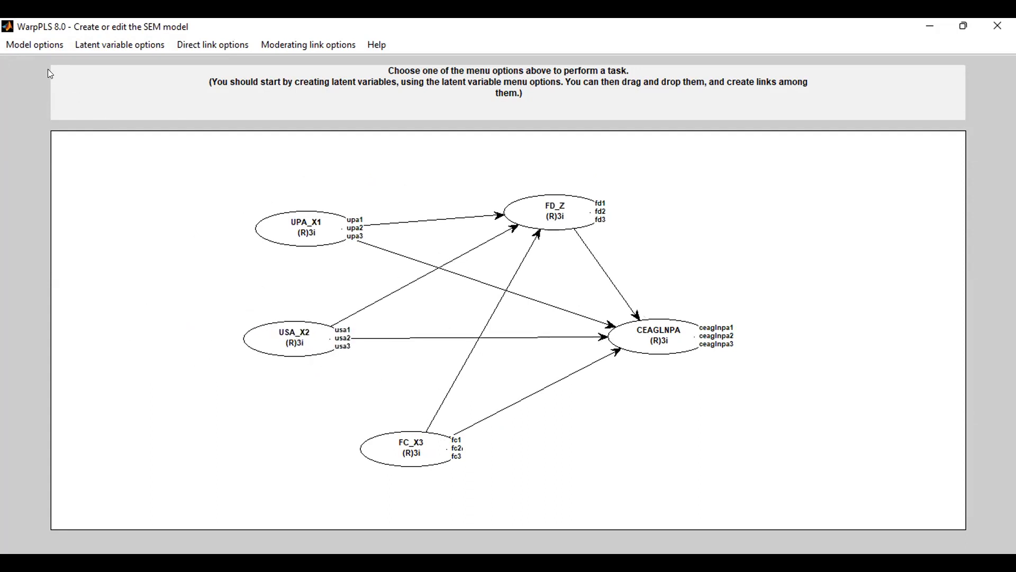
Save the model graph as a JPG image file named Model Konseptual
left_click(61, 48)
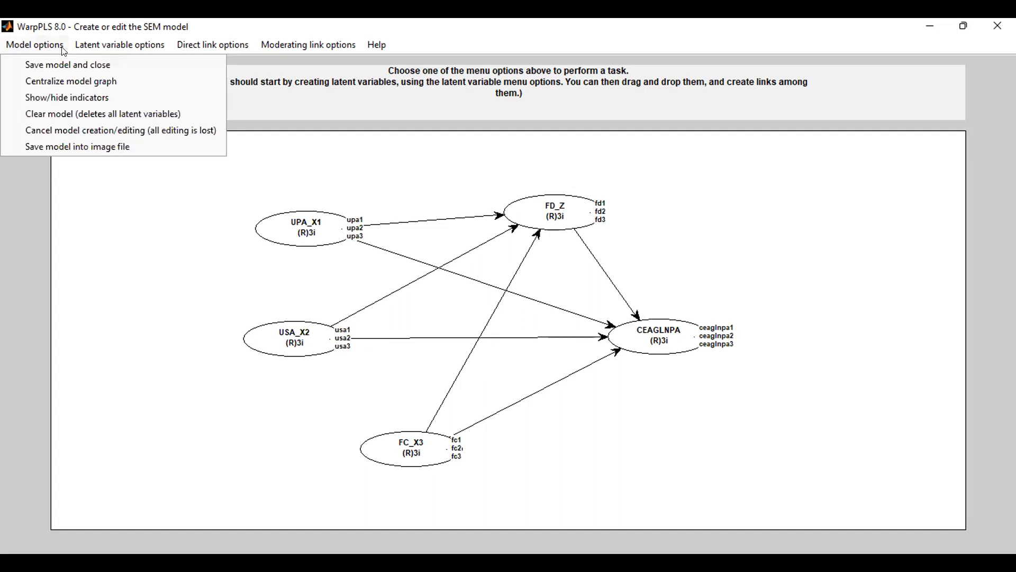
left_click(62, 147)
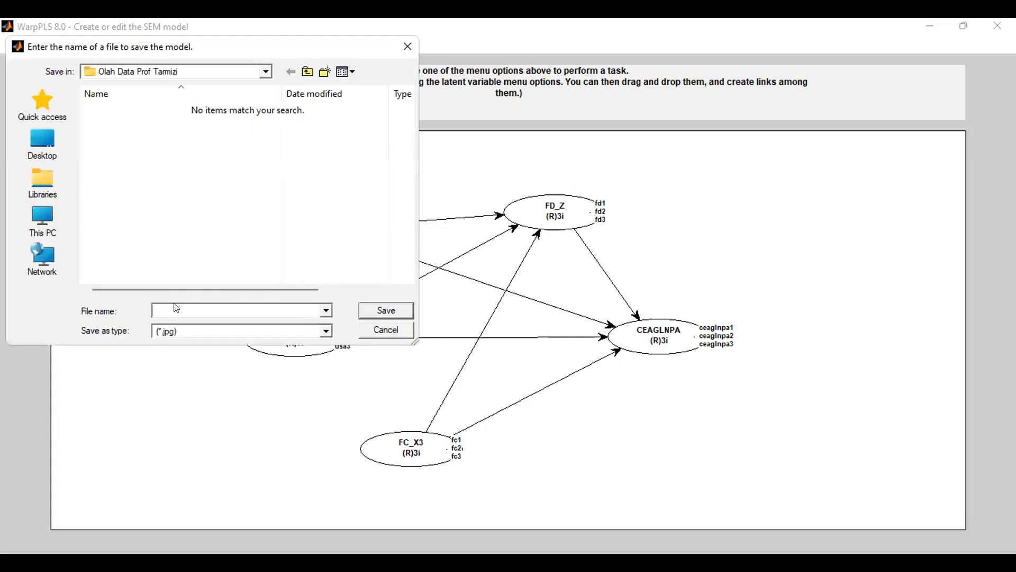
type("mODEL")
key("BackSpace")
key("BackSpace")
key("BackSpace")
key("BackSpace")
key("BackSpace")
type("Model Kos")
key("BackSpace")
type("nseptual")
left_click(386, 311)
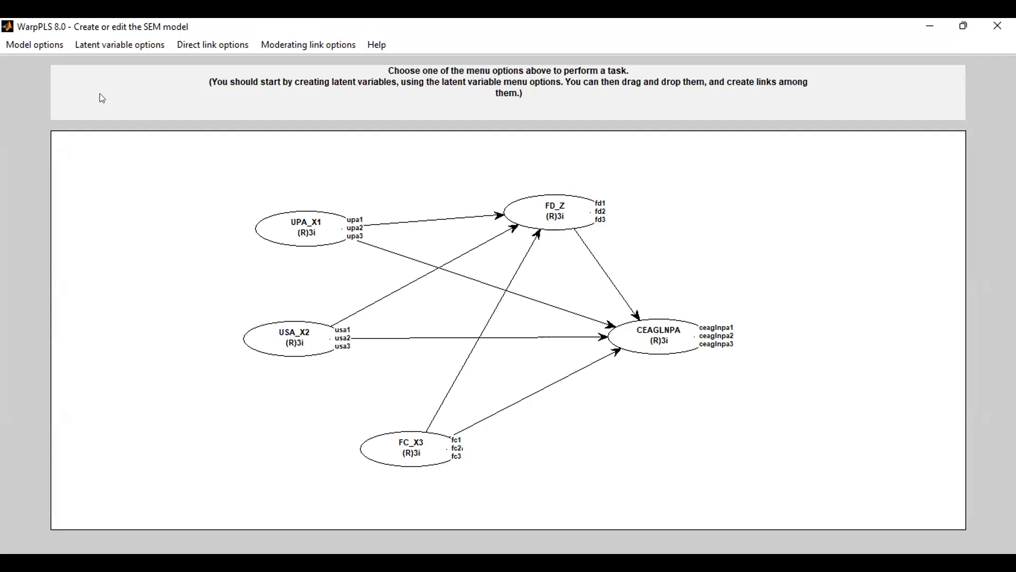
Save and close the model, and run the Step 5 SEM analysis
left_click(37, 48)
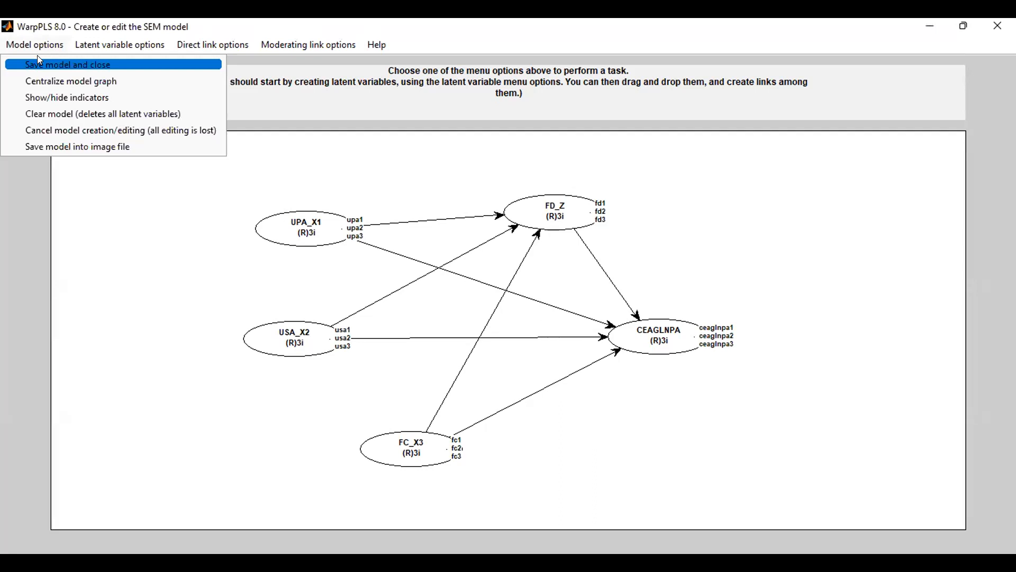
left_click(37, 55)
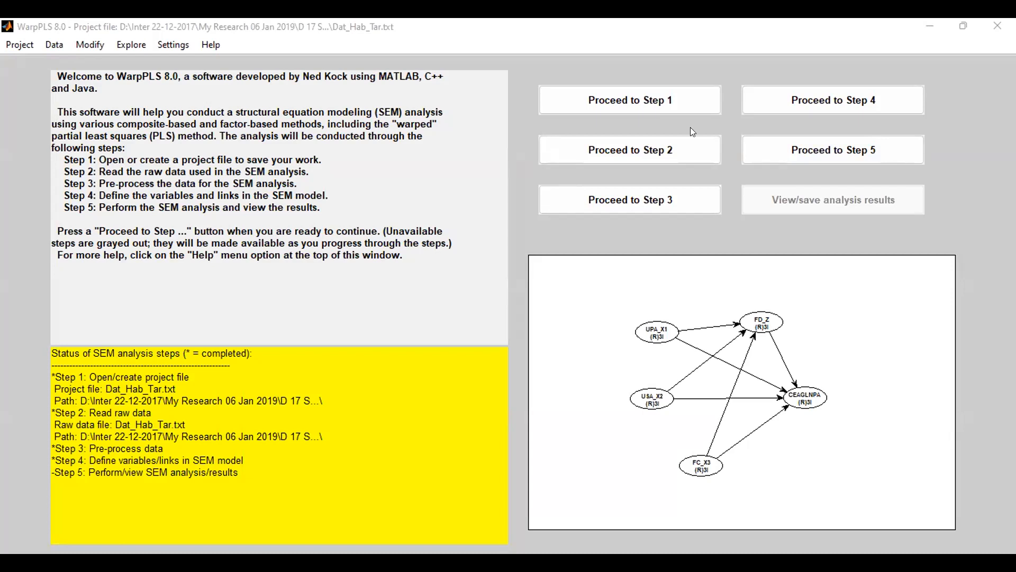
left_click(878, 157)
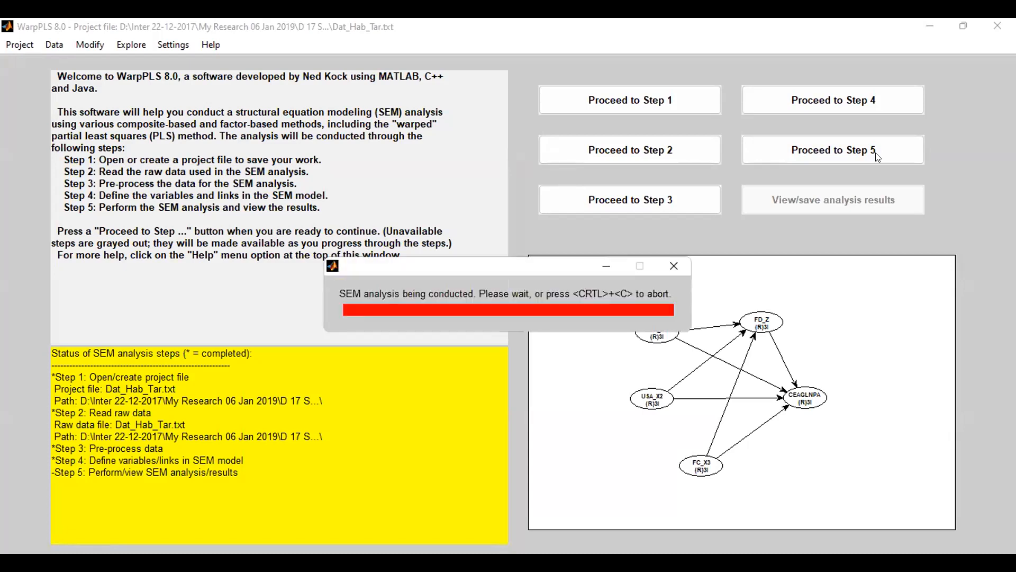
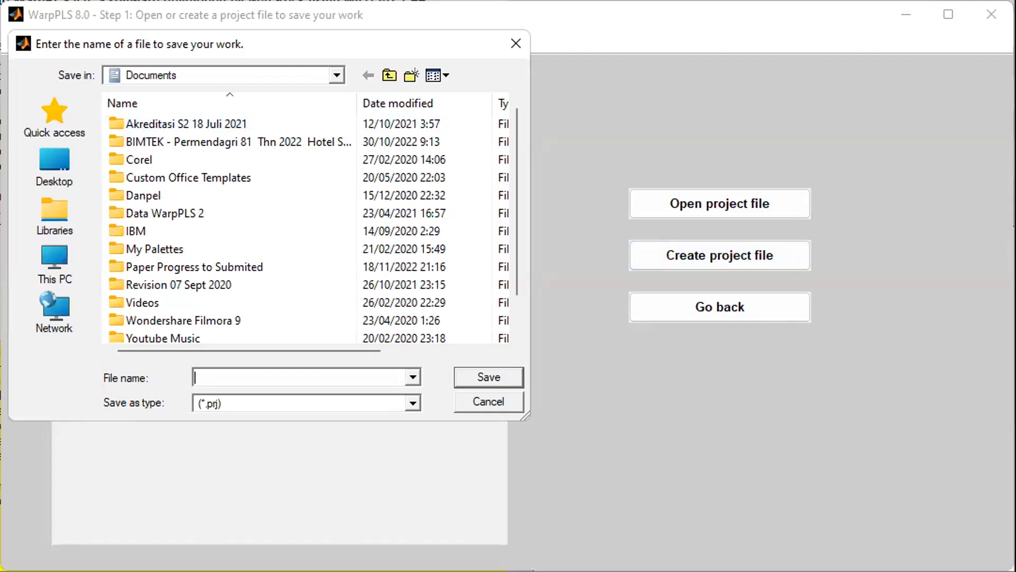
Set the new project's save location to D 17 Sept 2012, under Inter 22-12-2017 and My Research 06 Jan 2019 on drive D
left_click(64, 272)
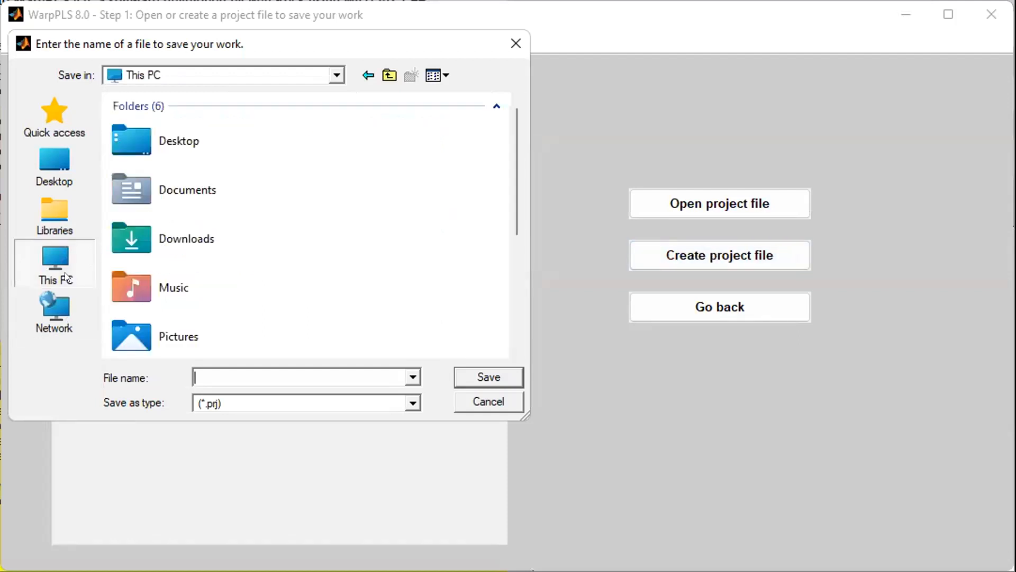
scroll(215, 271, "down", 3)
double_click(225, 289)
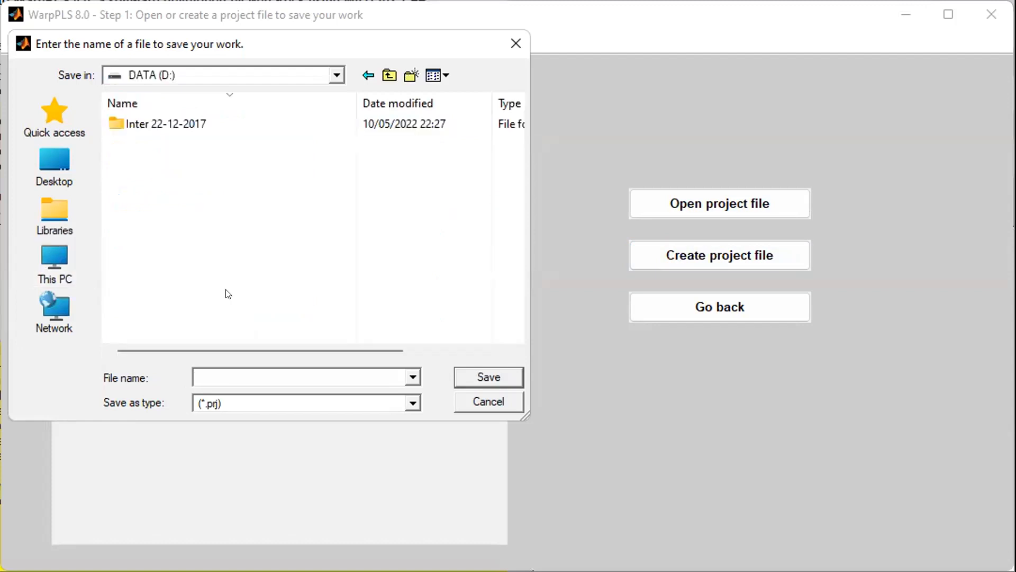
double_click(140, 124)
double_click(173, 179)
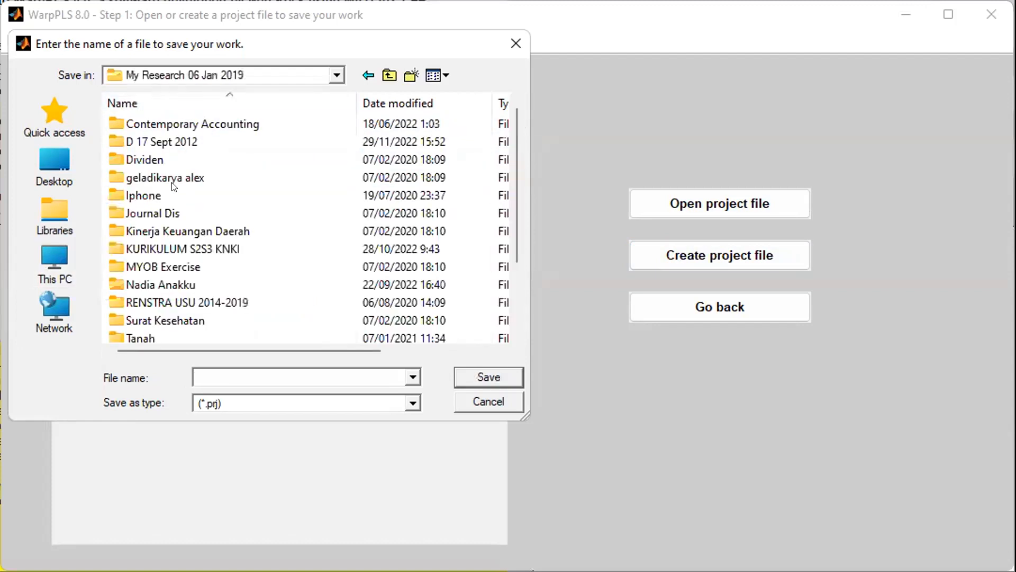
scroll(180, 198, "down", 2)
scroll(183, 177, "up", 2)
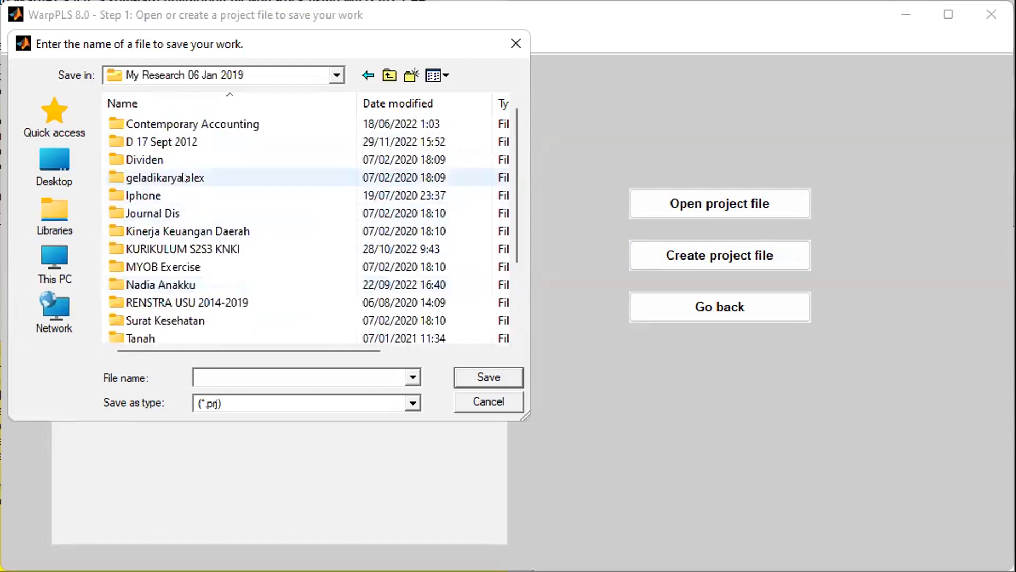
double_click(185, 141)
Find the HIBAH ALL folder and open its TALENTA 2022 subfolder as the project's save location
scroll(204, 231, "down", 8)
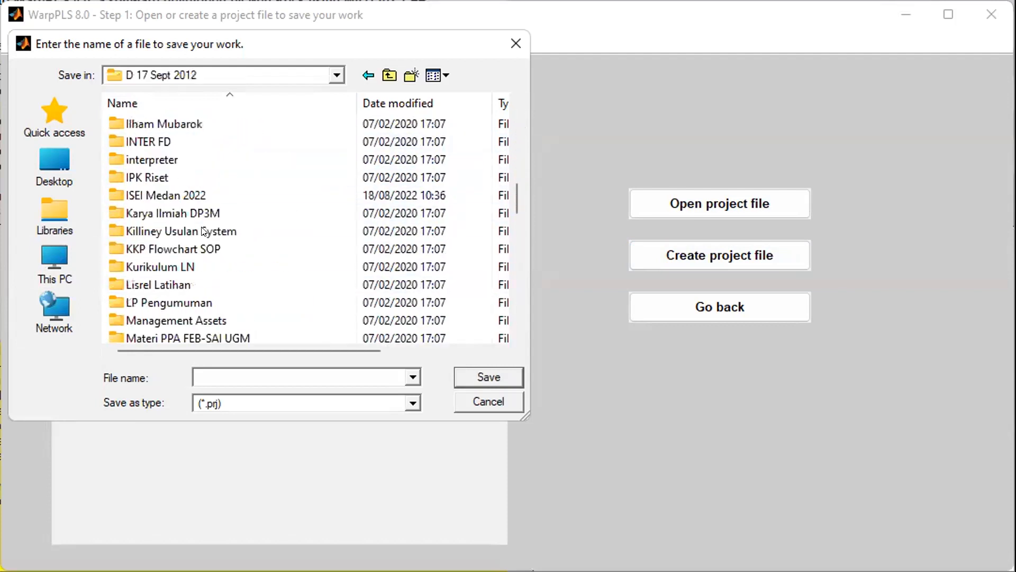
scroll(204, 231, "down", 15)
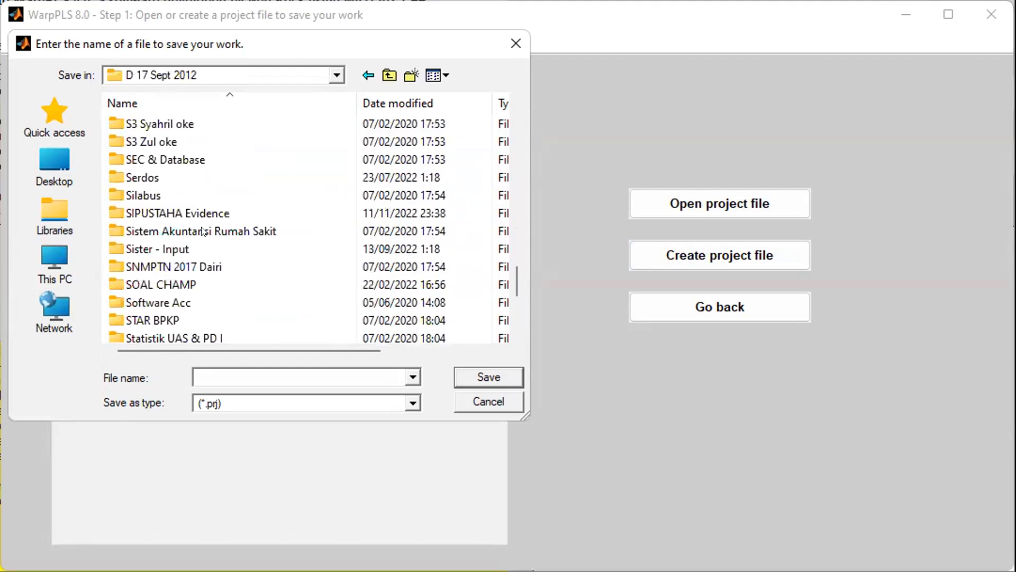
scroll(204, 231, "up", 3)
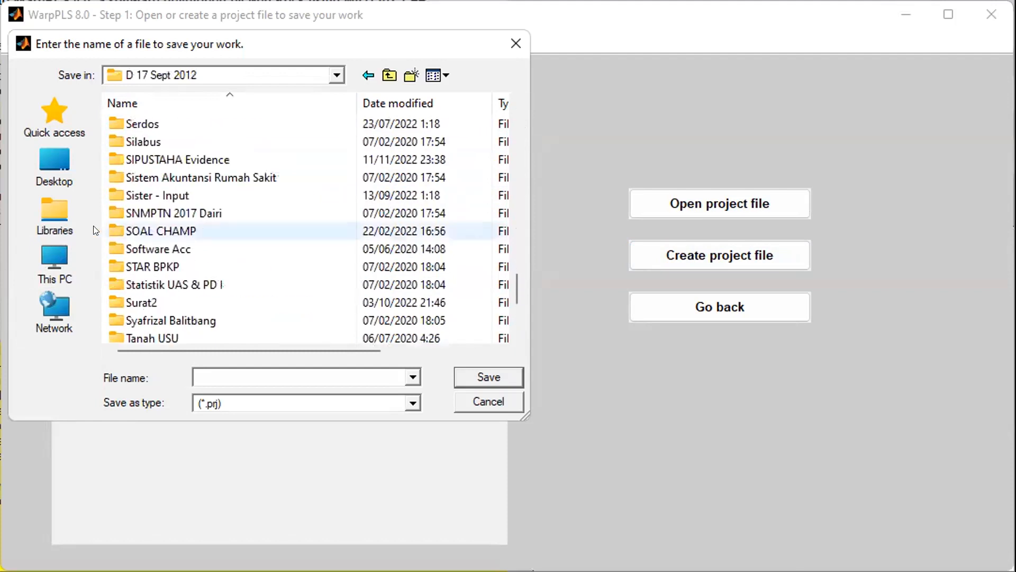
scroll(214, 205, "up", 8)
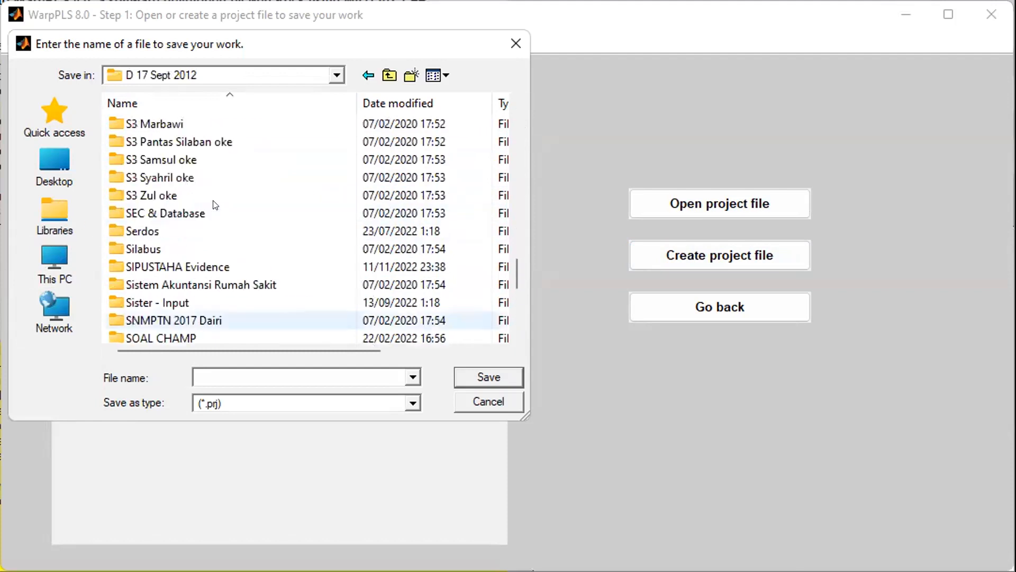
scroll(214, 205, "up", 6)
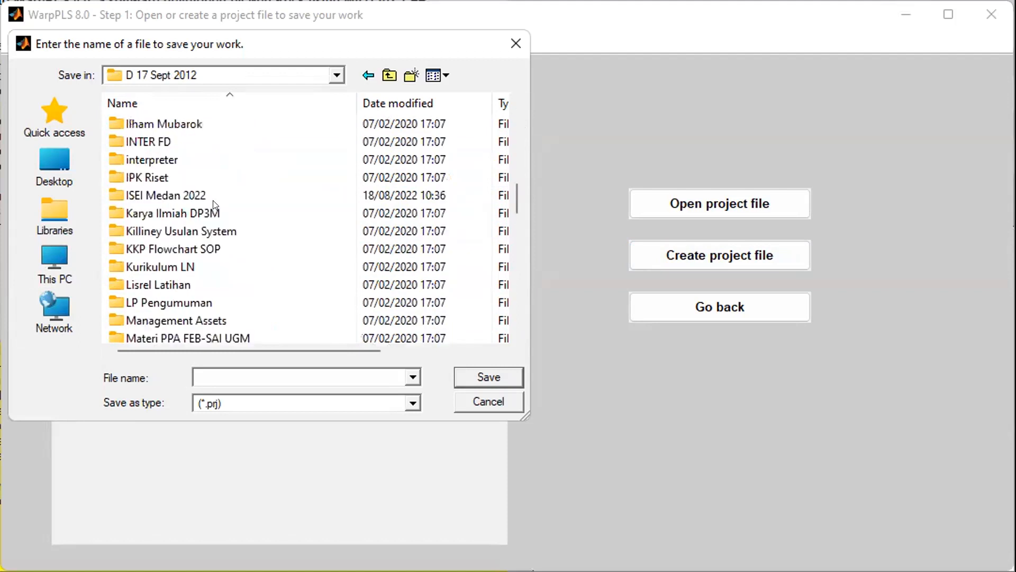
double_click(154, 141)
scroll(187, 260, "down", 6)
scroll(188, 259, "down", 11)
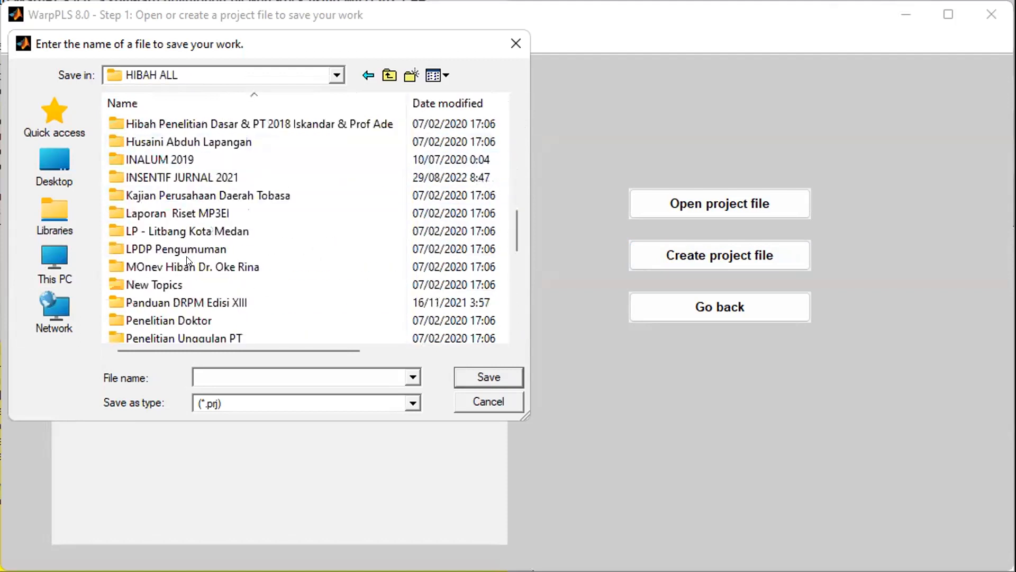
double_click(187, 248)
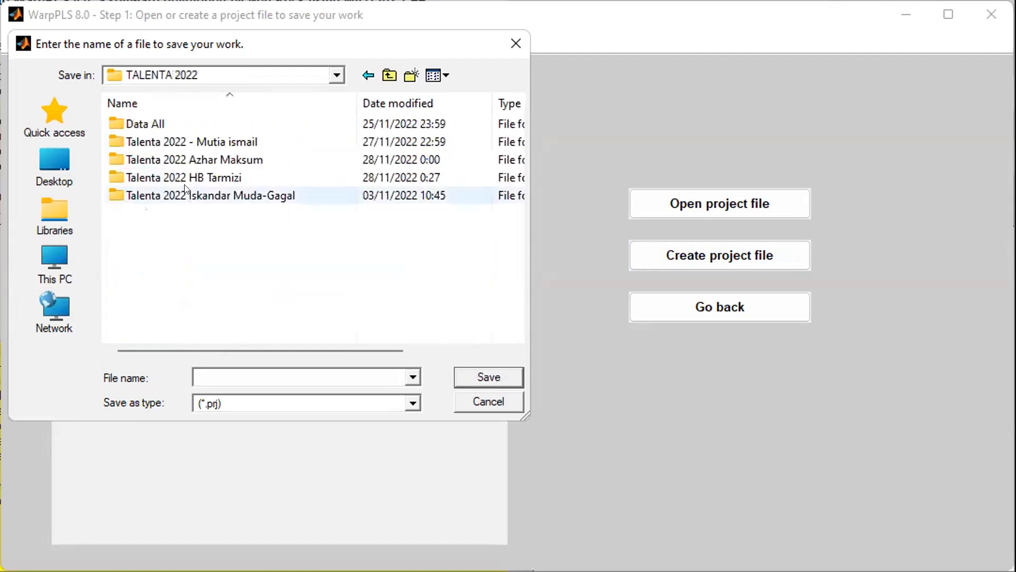
Open the Olah Data folder under Laporan Kemajuan in the Talenta 2022 folder dated 28/11/2022 0:00
double_click(186, 159)
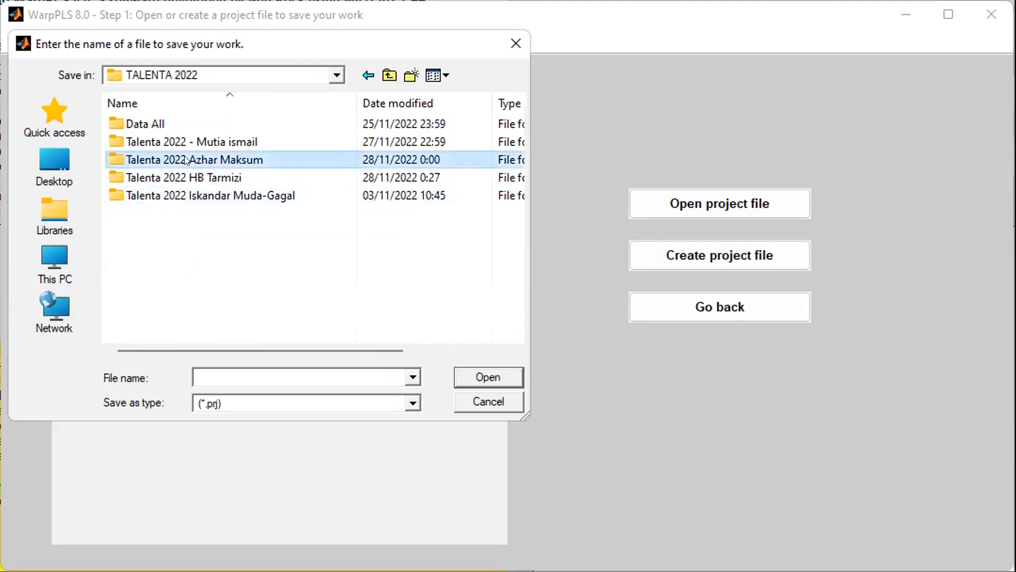
double_click(158, 160)
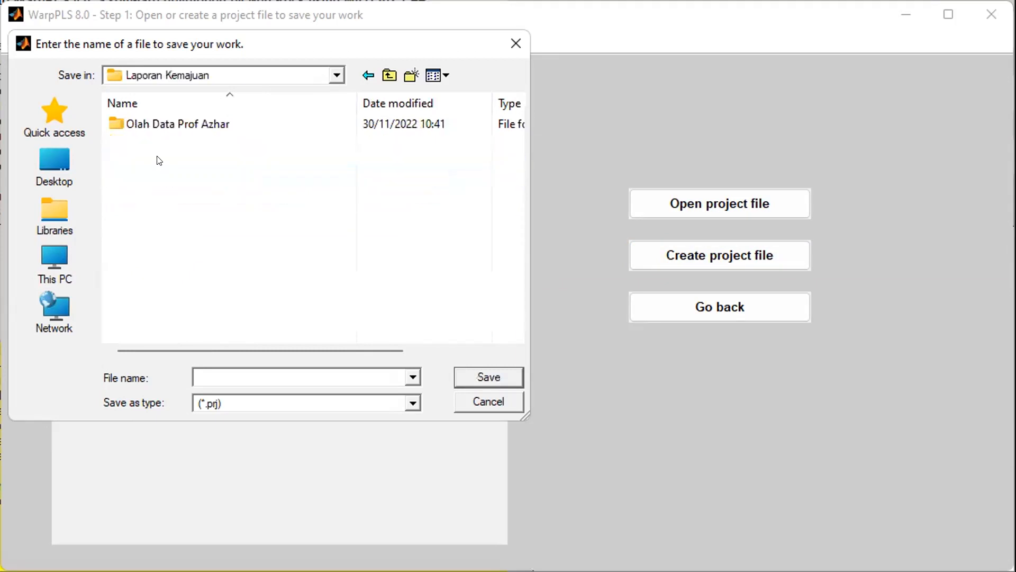
double_click(153, 126)
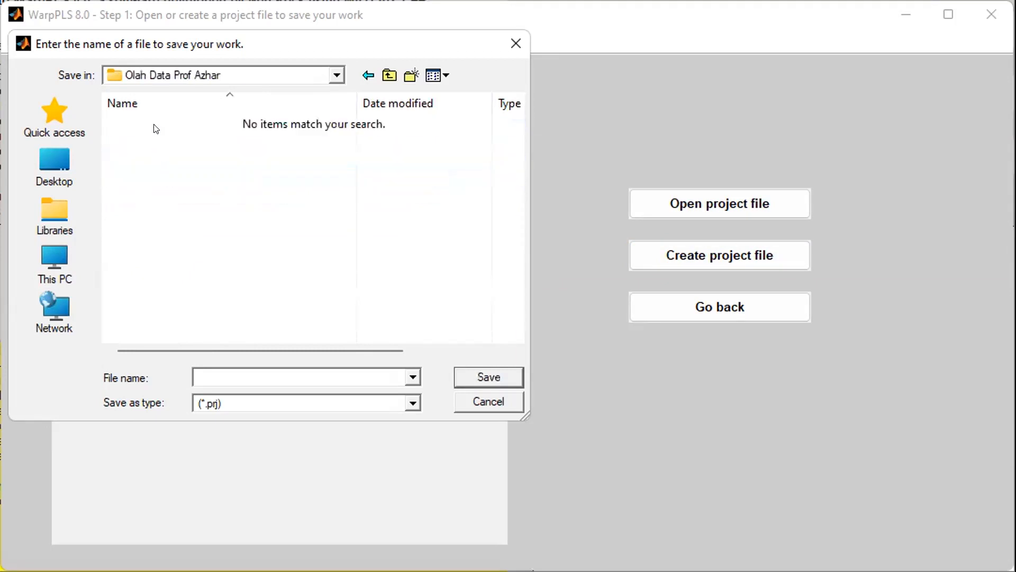
List all file types and save the project as Dat_Prof.txt, replacing the existing file
left_click(411, 406)
left_click(408, 406)
scroll(409, 405, "down", 1)
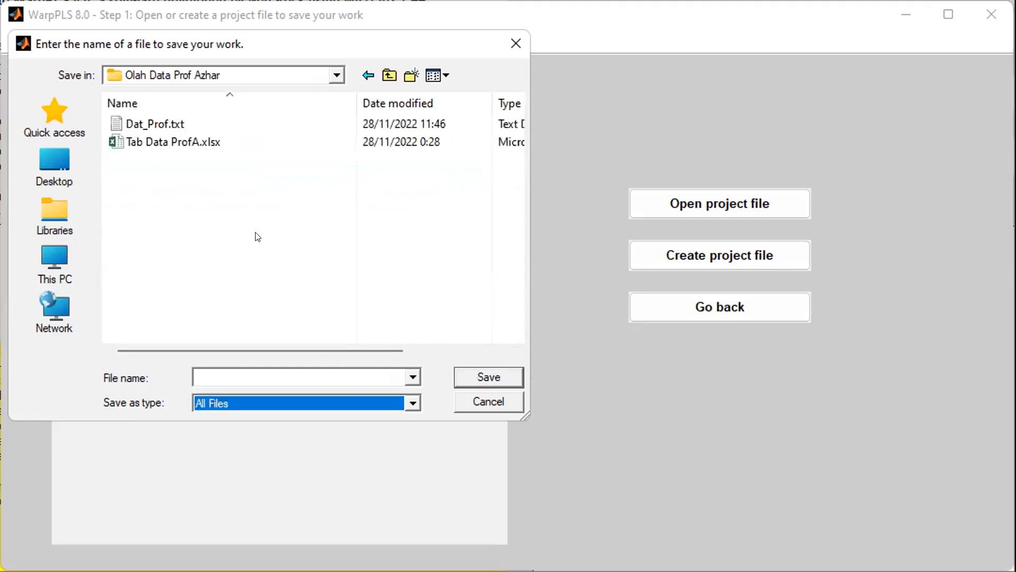
left_click(121, 123)
left_click(463, 375)
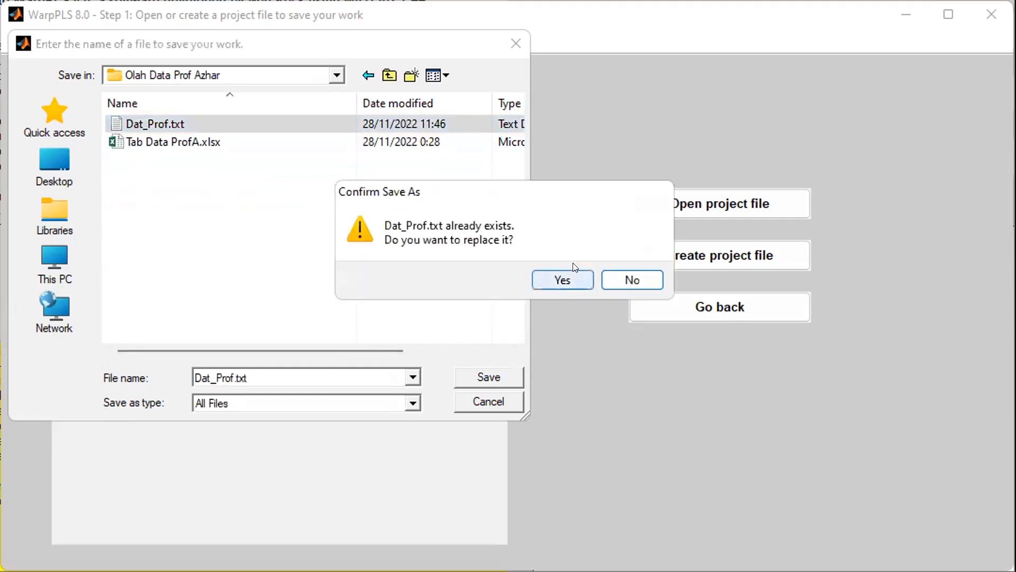
left_click(571, 278)
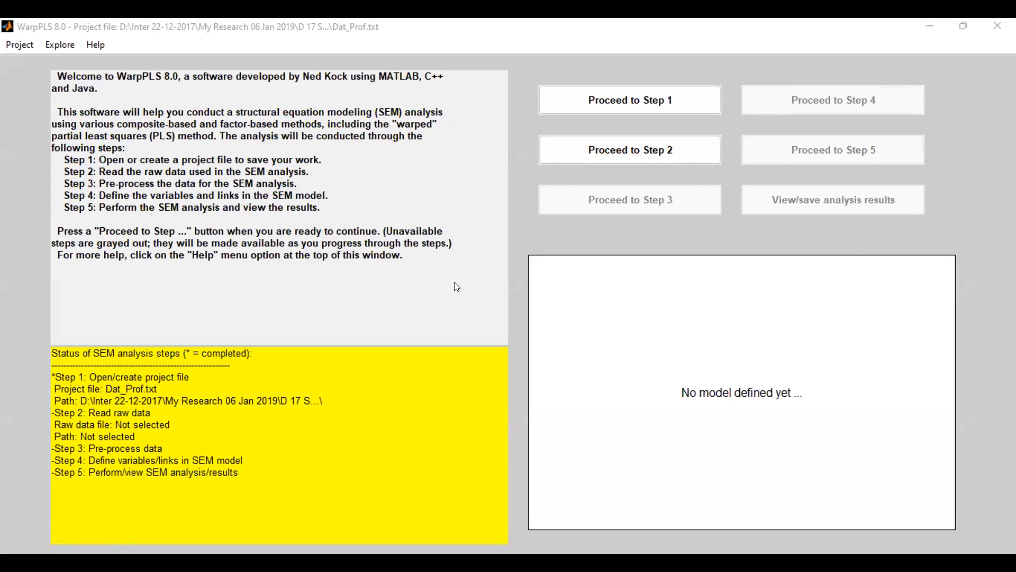
Read the raw data from Dat_Prof.txt in Step 2 and accept it as correct
left_click(579, 154)
key("Return")
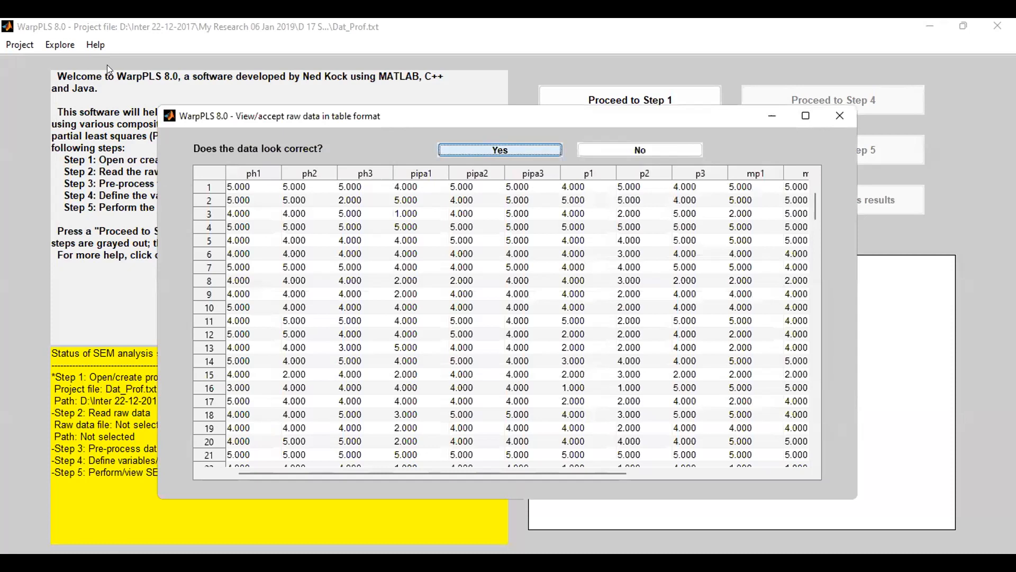
key("Return")
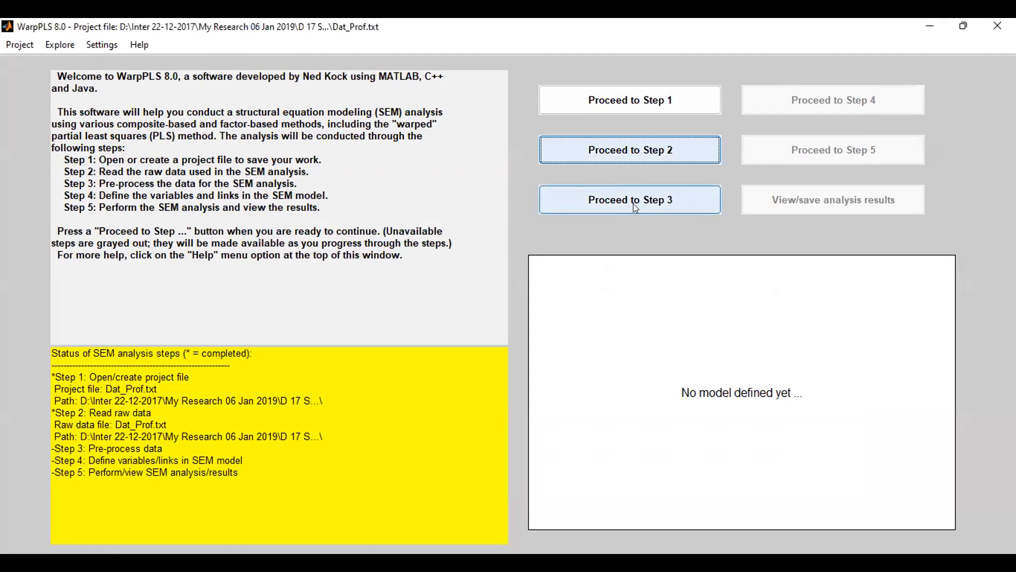
Pre-process the data in Step 3 and accept the standardized data table as correct
left_click(636, 209)
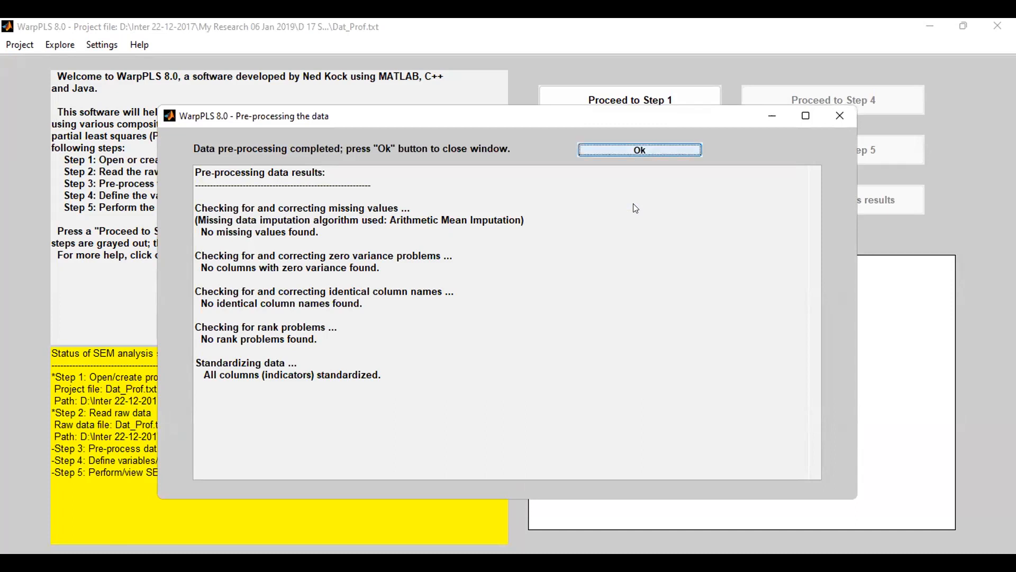
key("Return")
left_click(71, 221)
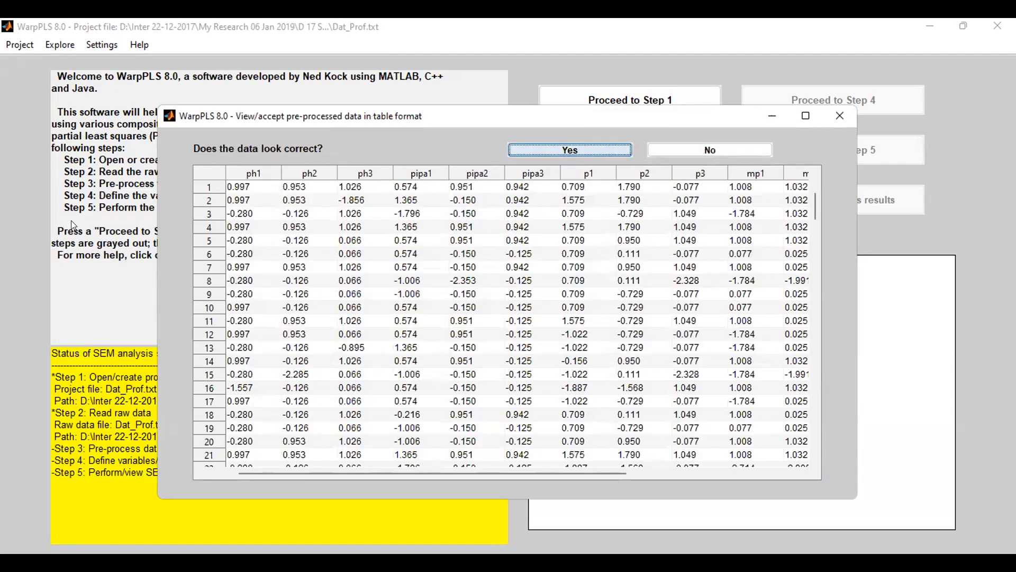
key("Return")
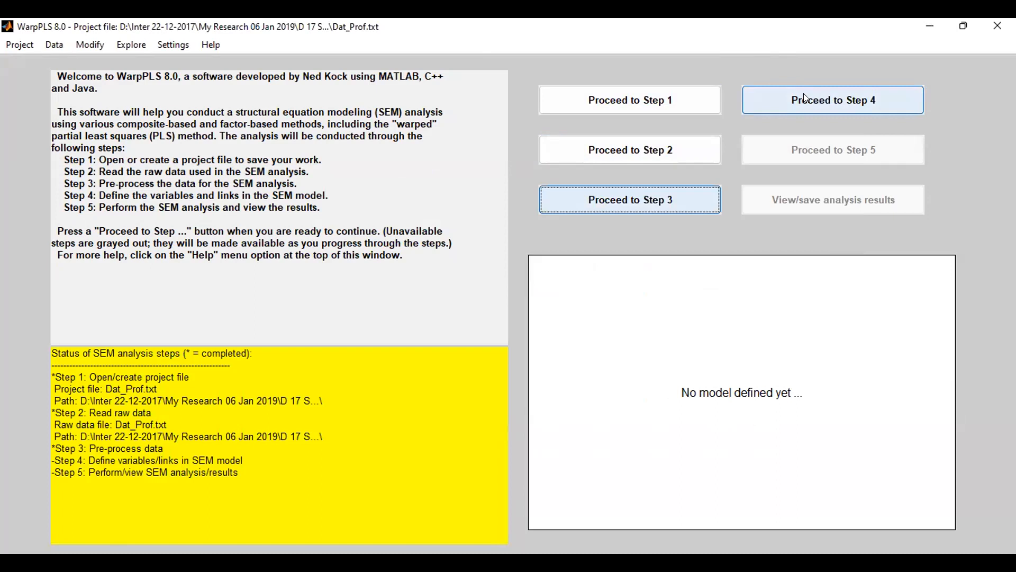
Begin the SEM model in Step 4 and create the reflective latent variable PH_X1 with three indicators at the upper left of the graph
left_click(777, 96)
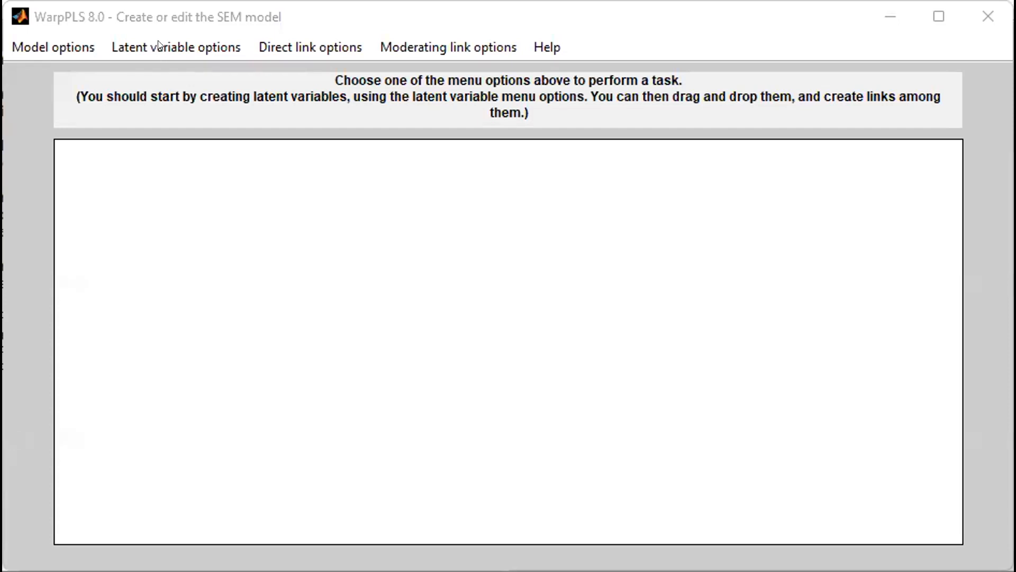
left_click(159, 46)
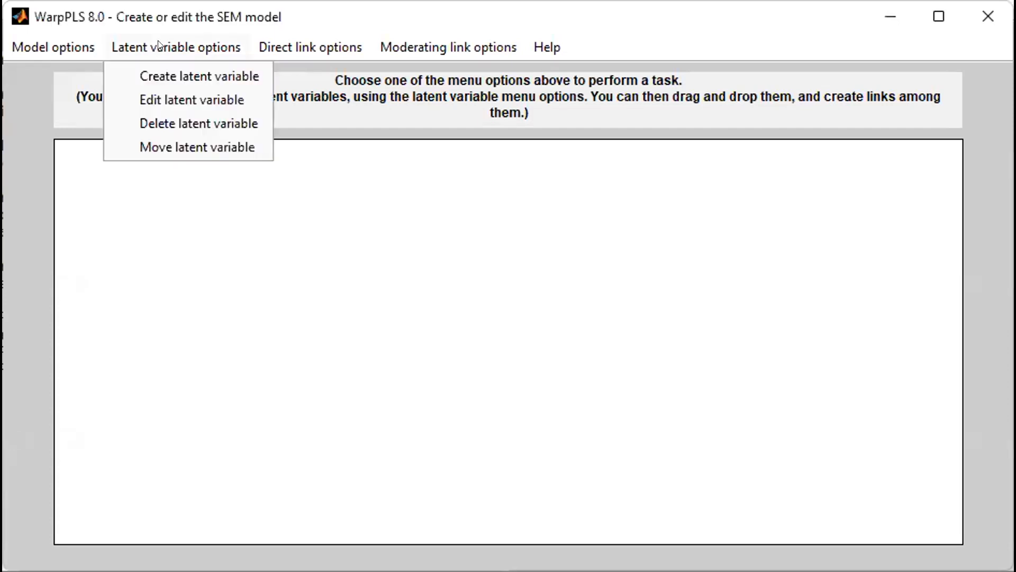
left_click(161, 71)
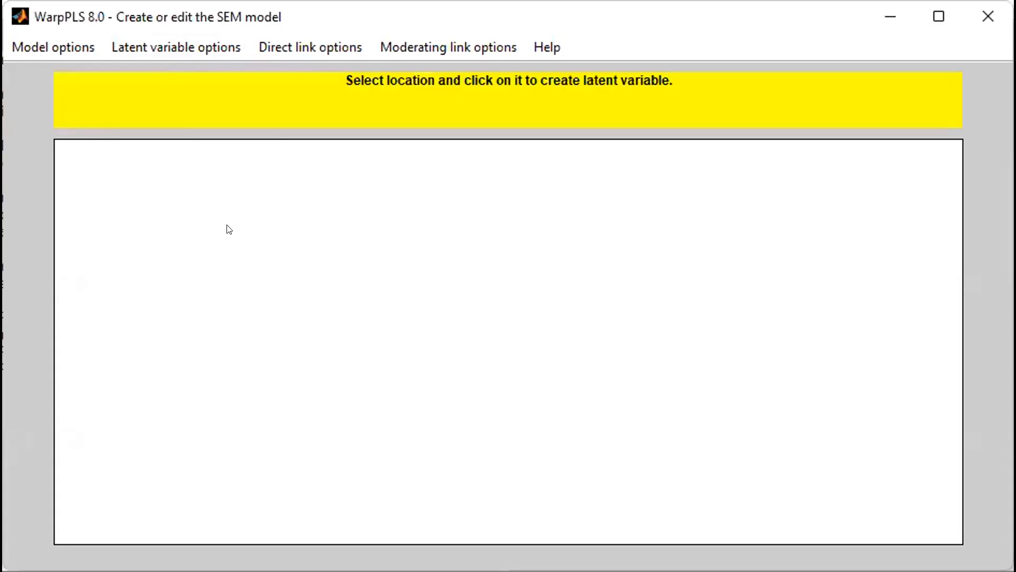
left_click(227, 226)
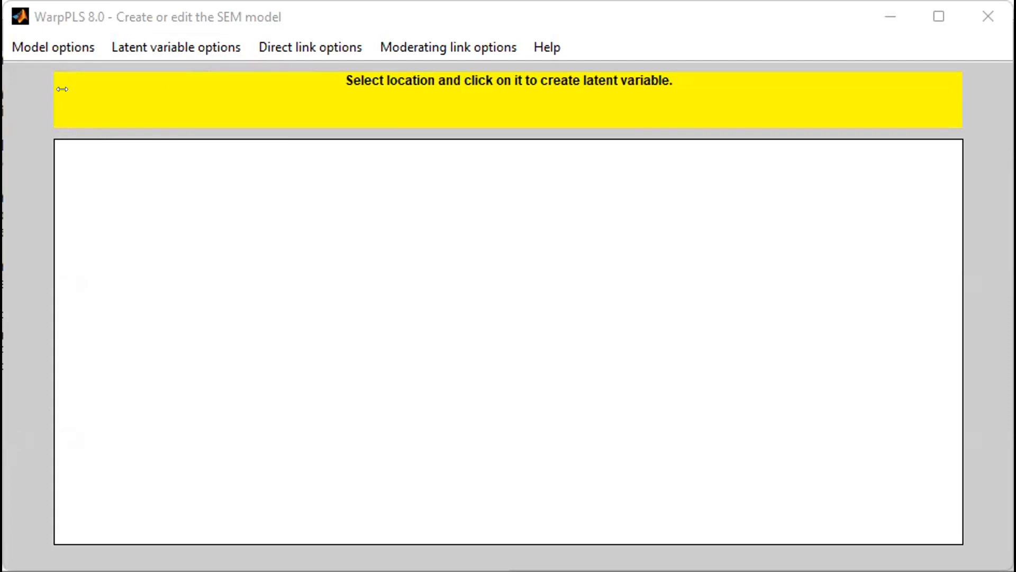
left_click(229, 227)
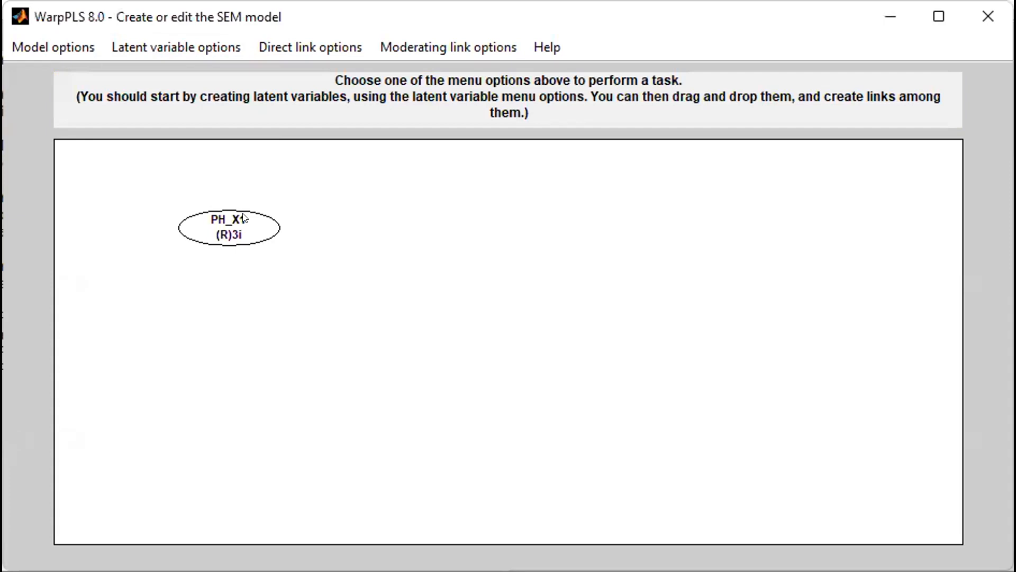
Create the reflective latent variable PIPA_X2 with three indicators below PH_X1 in the model graph
left_click(144, 51)
left_click(160, 71)
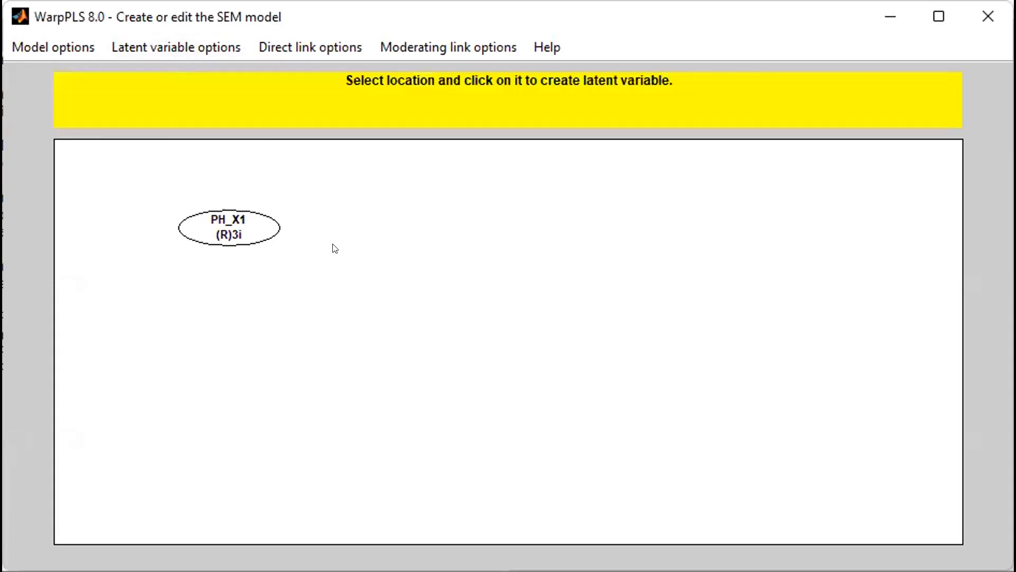
left_click(245, 352)
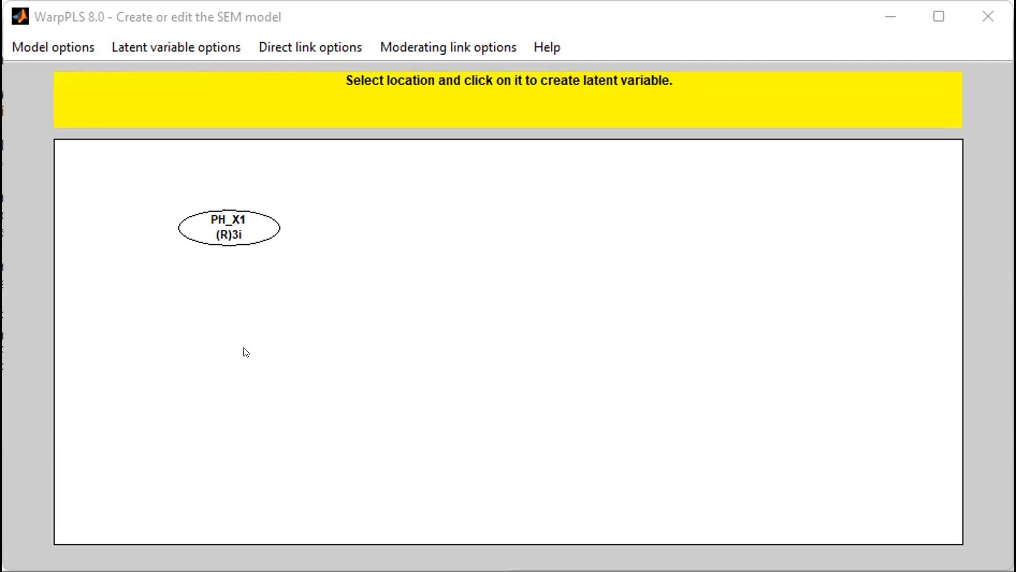
left_click(245, 352)
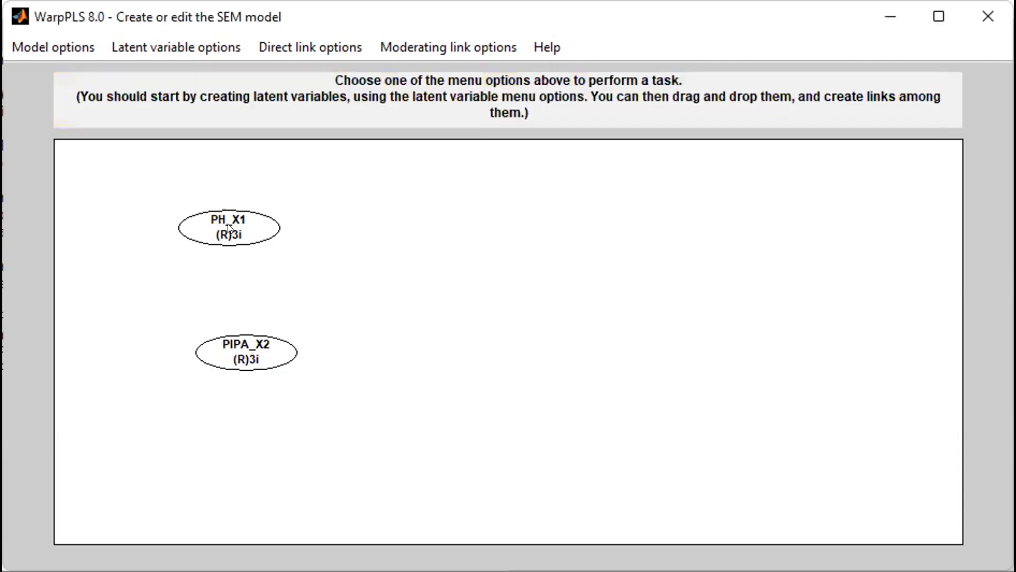
Create the reflective latent variable P_X3 with three indicators to the right of PIPA_X2
left_click(159, 45)
key("Return")
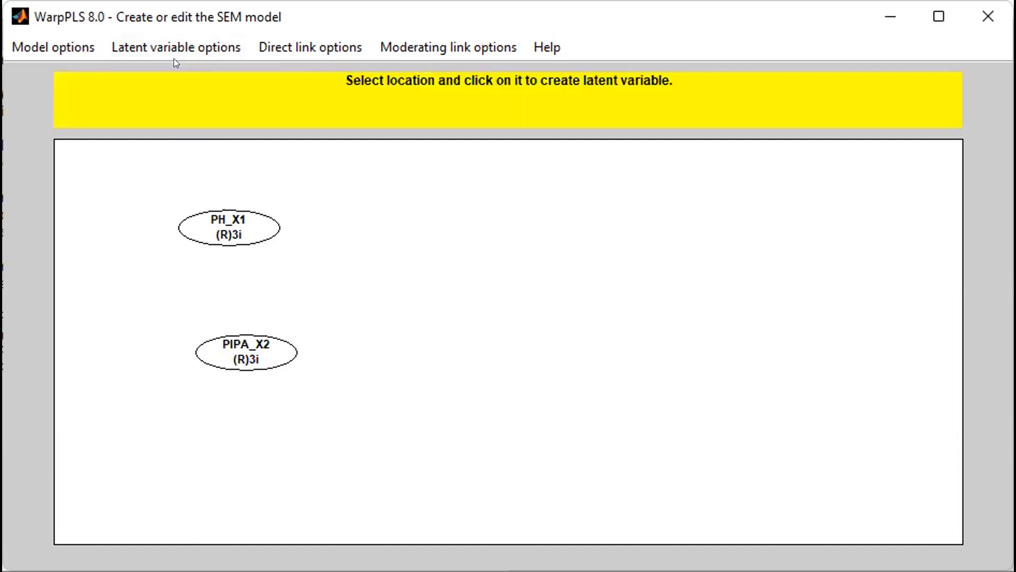
left_click(420, 335)
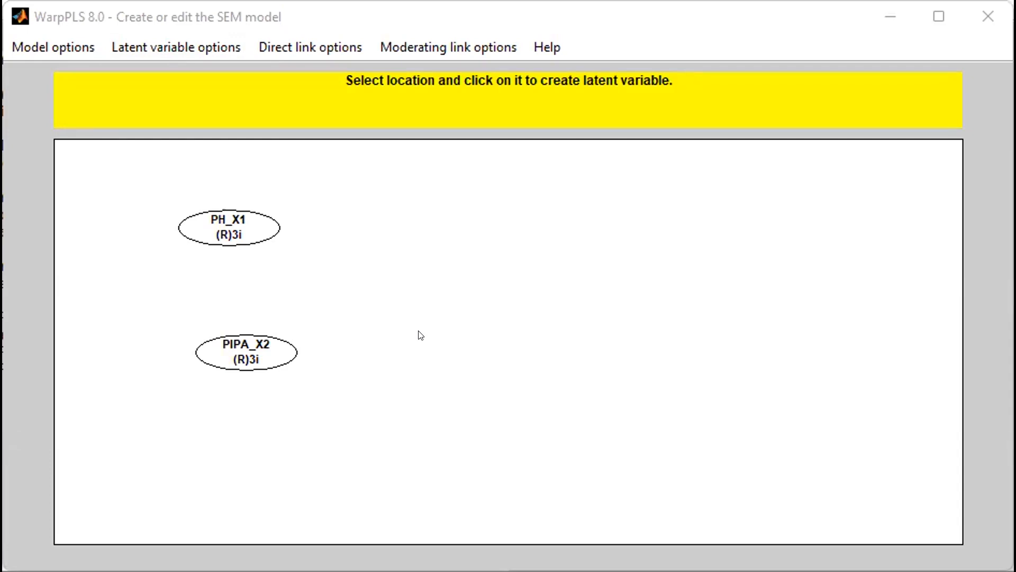
left_click(421, 334)
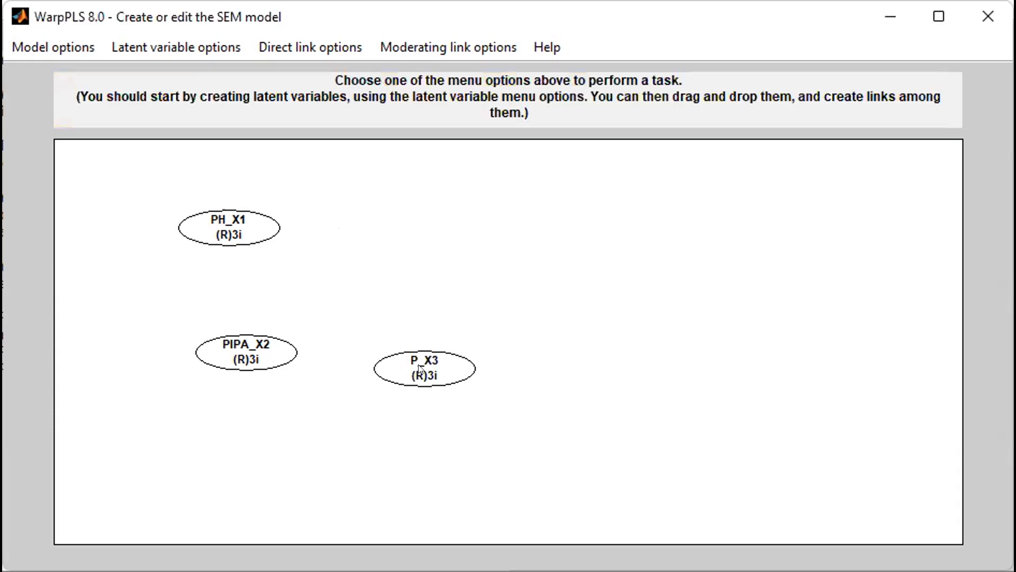
Rearrange the latent variables: shift PH_X1 to the right, PIPA_X2 slightly up, and P_X3 to below PIPA_X2
left_click_drag(233, 229, 316, 235)
left_click_drag(248, 348, 241, 311)
left_click_drag(422, 367, 262, 405)
Create the reflective latent variable MP_X4 with three indicators and place it to the lower right of P_X3
left_click(179, 49)
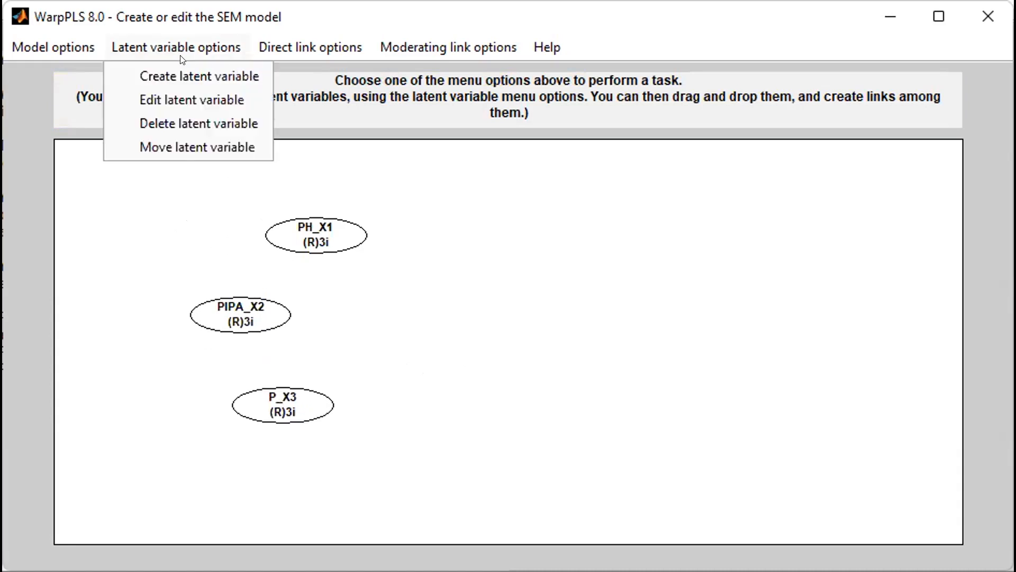
left_click(191, 75)
left_click(472, 334)
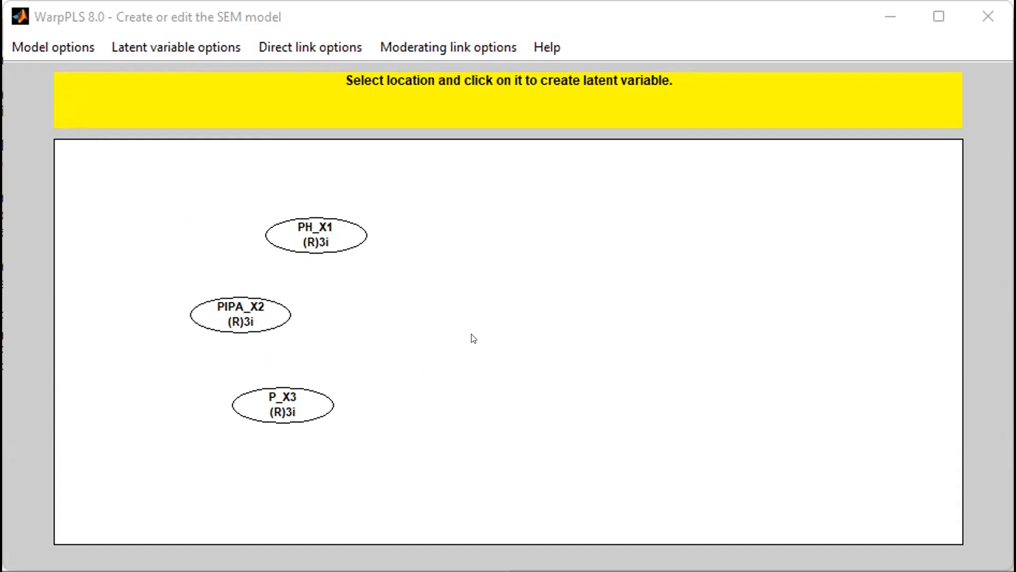
left_click(474, 338)
left_click_drag(475, 341, 484, 450)
Start creating a fifth latent variable in the upper-right part of the model graph
left_click(161, 46)
left_click(181, 74)
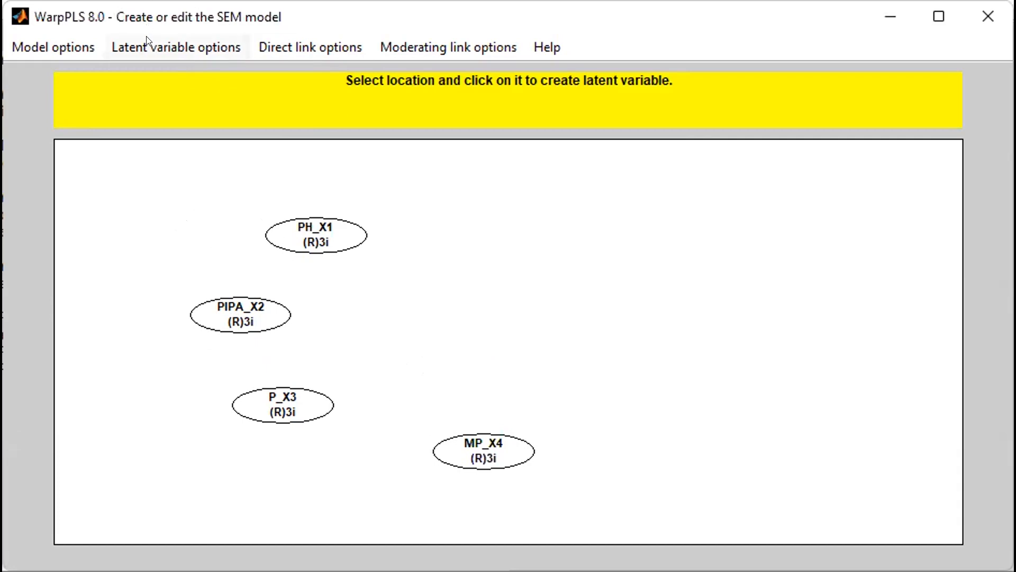
left_click(154, 47)
left_click(176, 70)
left_click(692, 246)
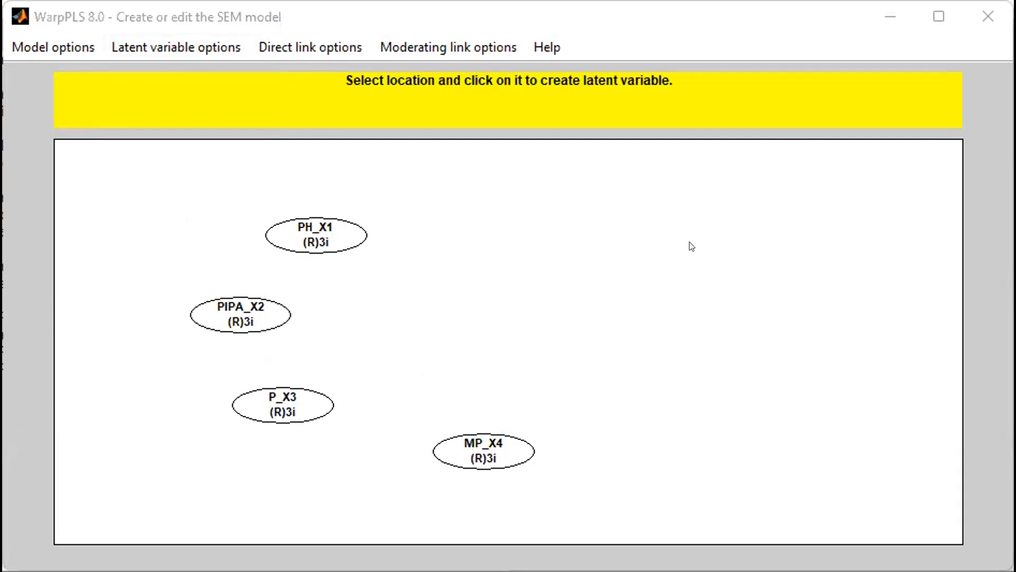